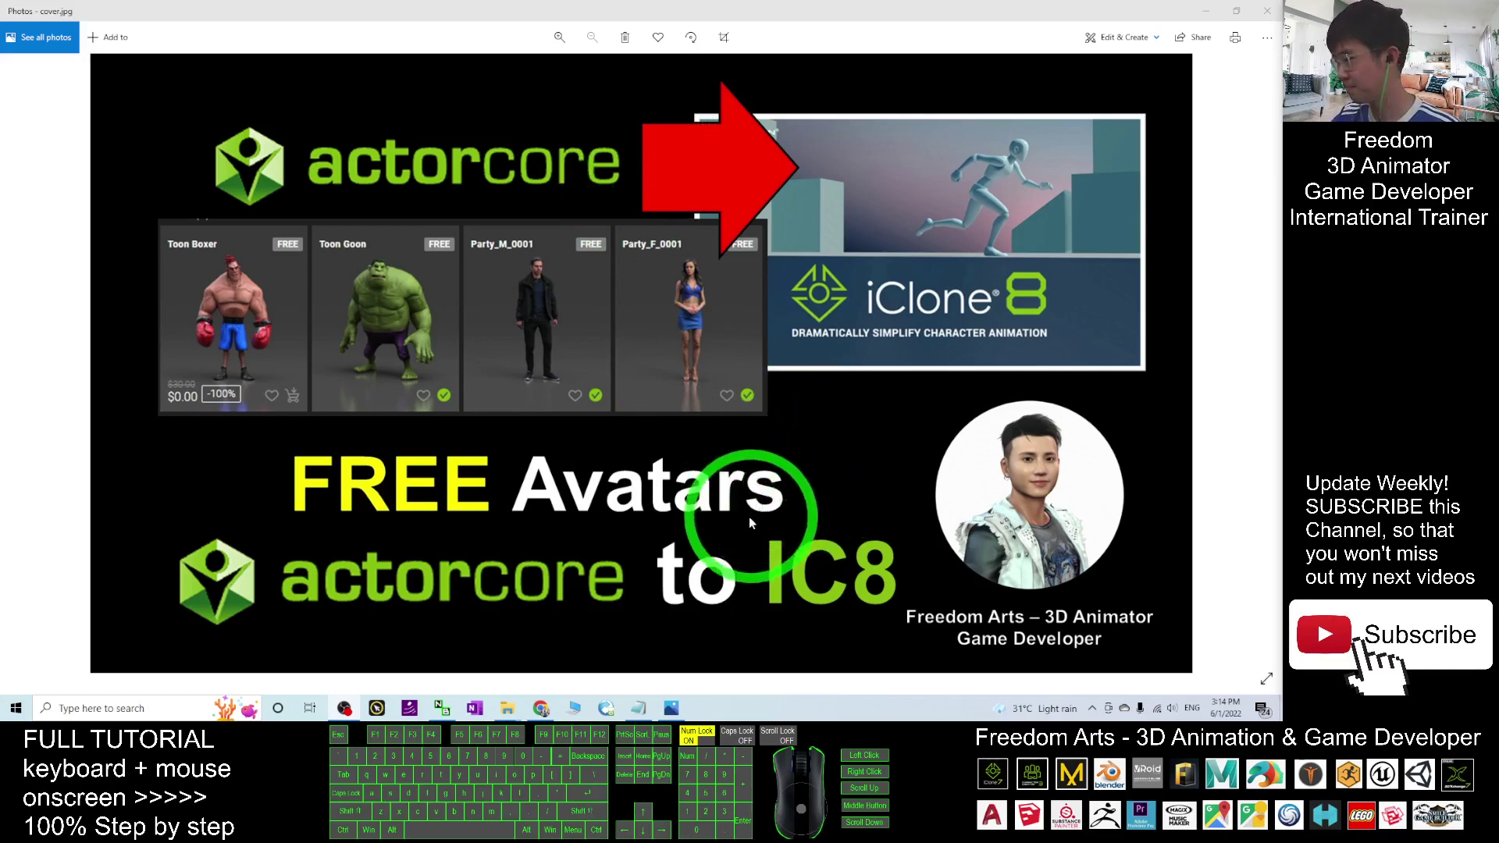
- Bring up notes.txt and highlight the Reallusion ActorCore download link
{"action": "left_click", "coordinate": [642, 710]}
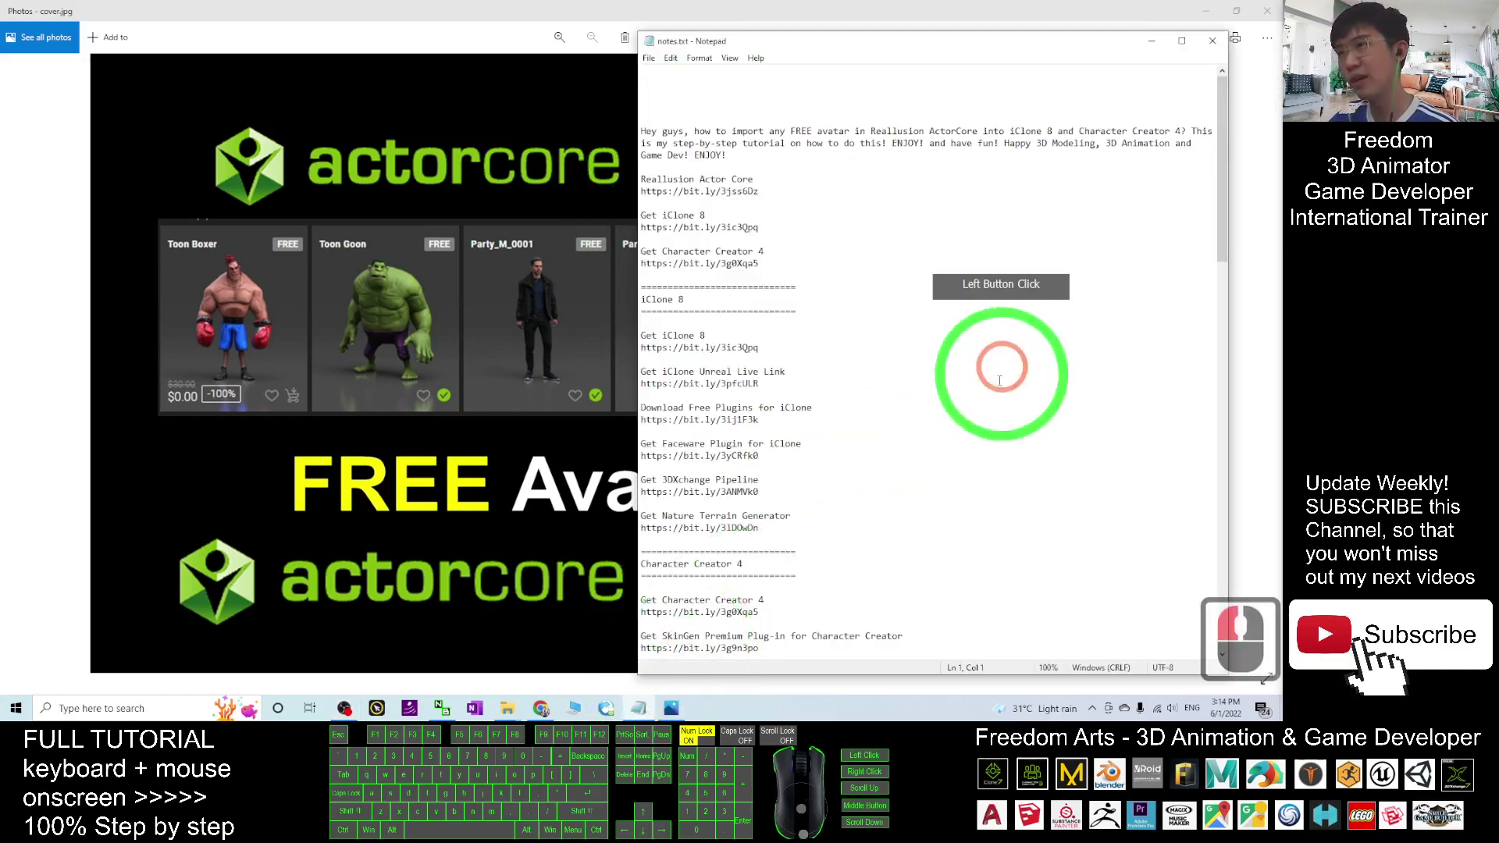
{"action": "scroll", "coordinate": [999, 367], "scroll_direction": "up", "scroll_amount": 9}
{"action": "scroll", "coordinate": [937, 407], "scroll_direction": "up", "scroll_amount": 8}
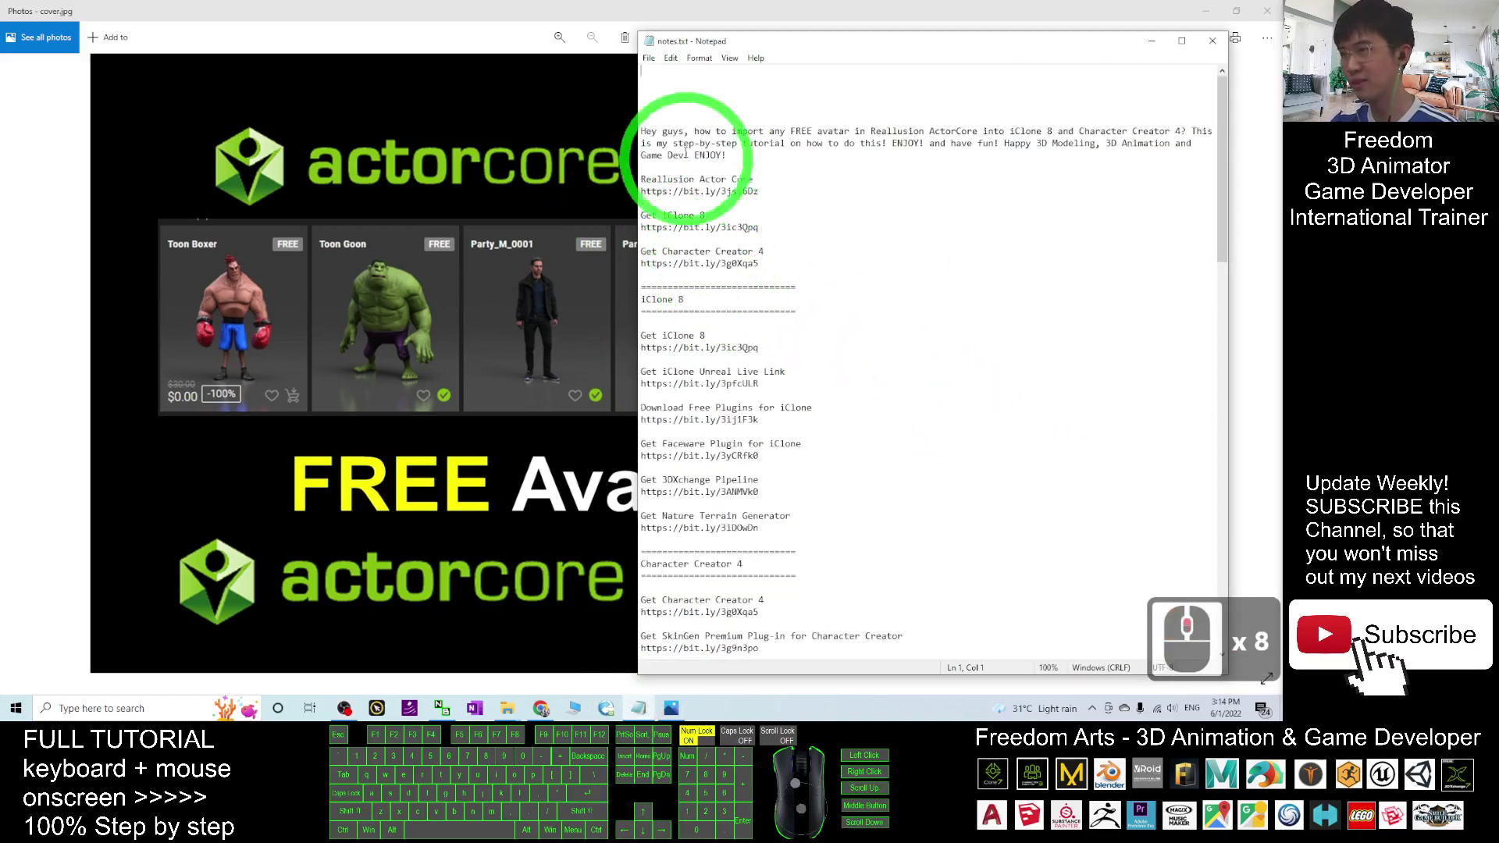
{"action": "mouse_move", "coordinate": [826, 34]}
{"action": "left_mouse_down"}
{"action": "mouse_move", "coordinate": [830, 67]}
{"action": "mouse_move", "coordinate": [857, 54]}
{"action": "mouse_move", "coordinate": [845, 42]}
{"action": "left_mouse_up"}
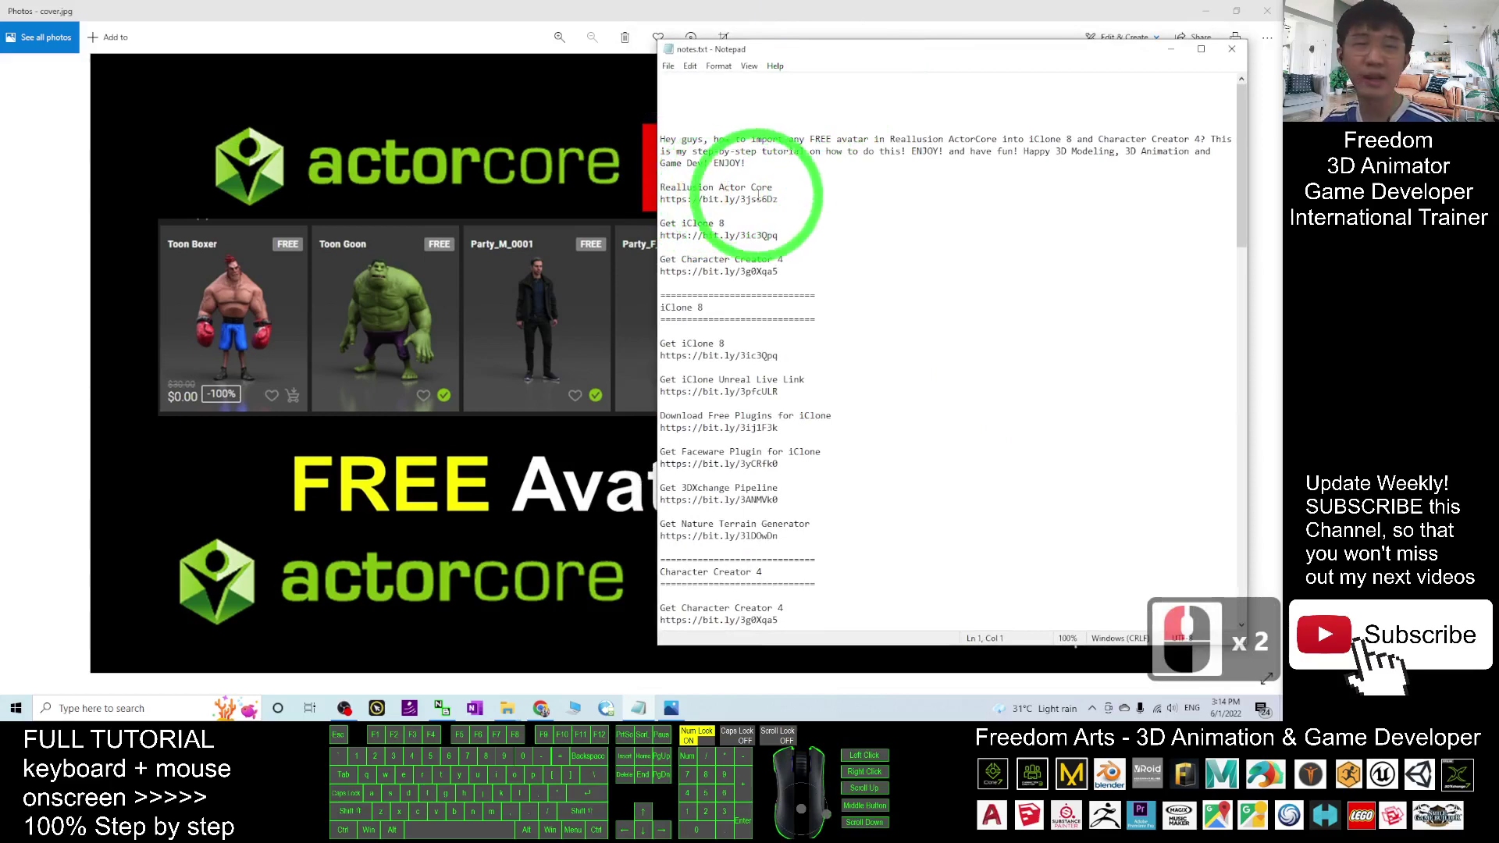
{"action": "left_click_drag", "start_coordinate": [660, 199], "coordinate": [779, 206]}
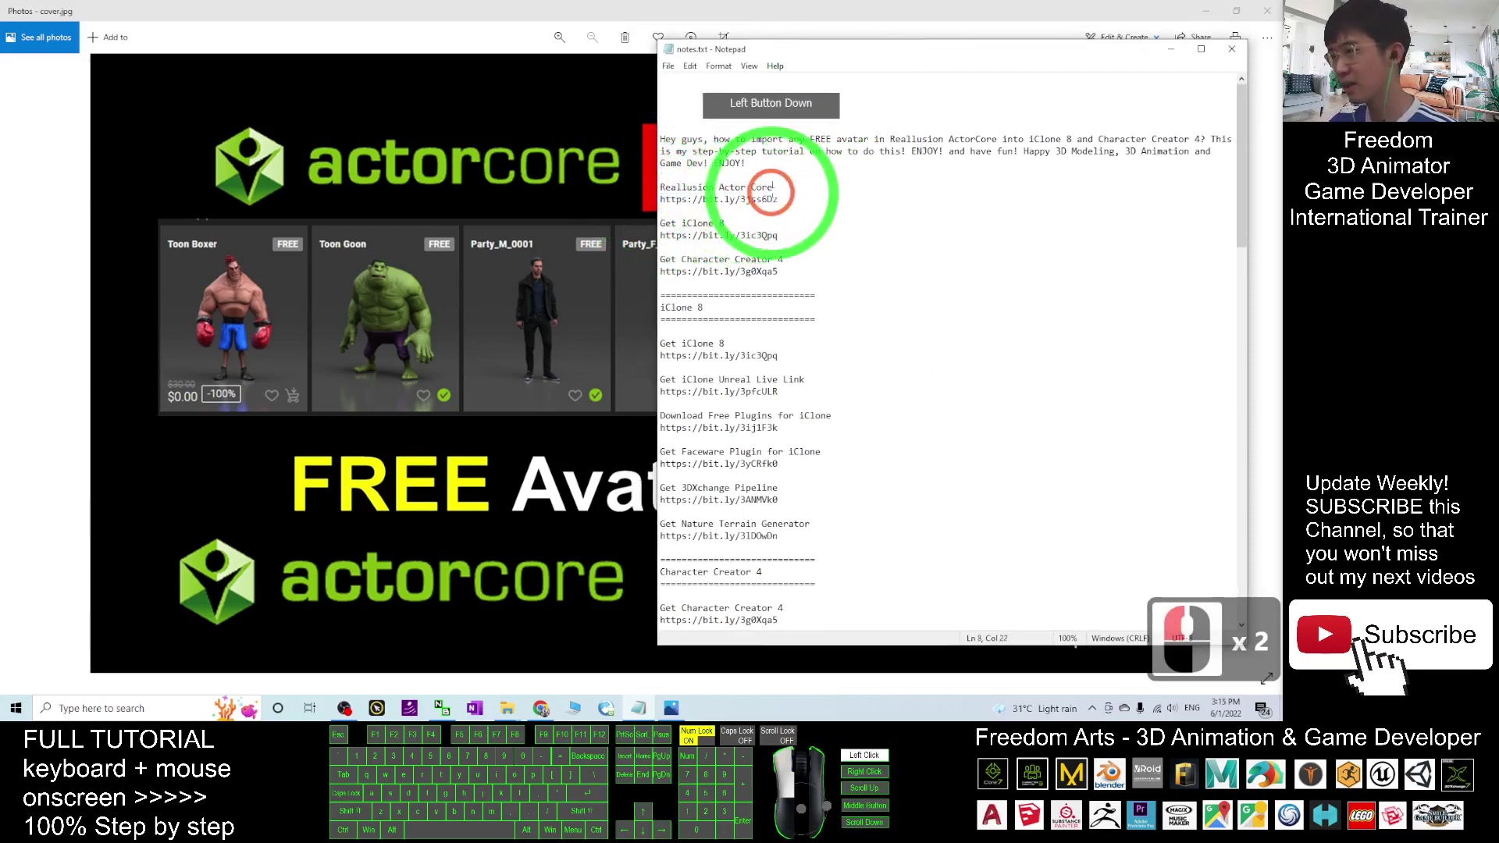
{"action": "left_click", "coordinate": [529, 700]}
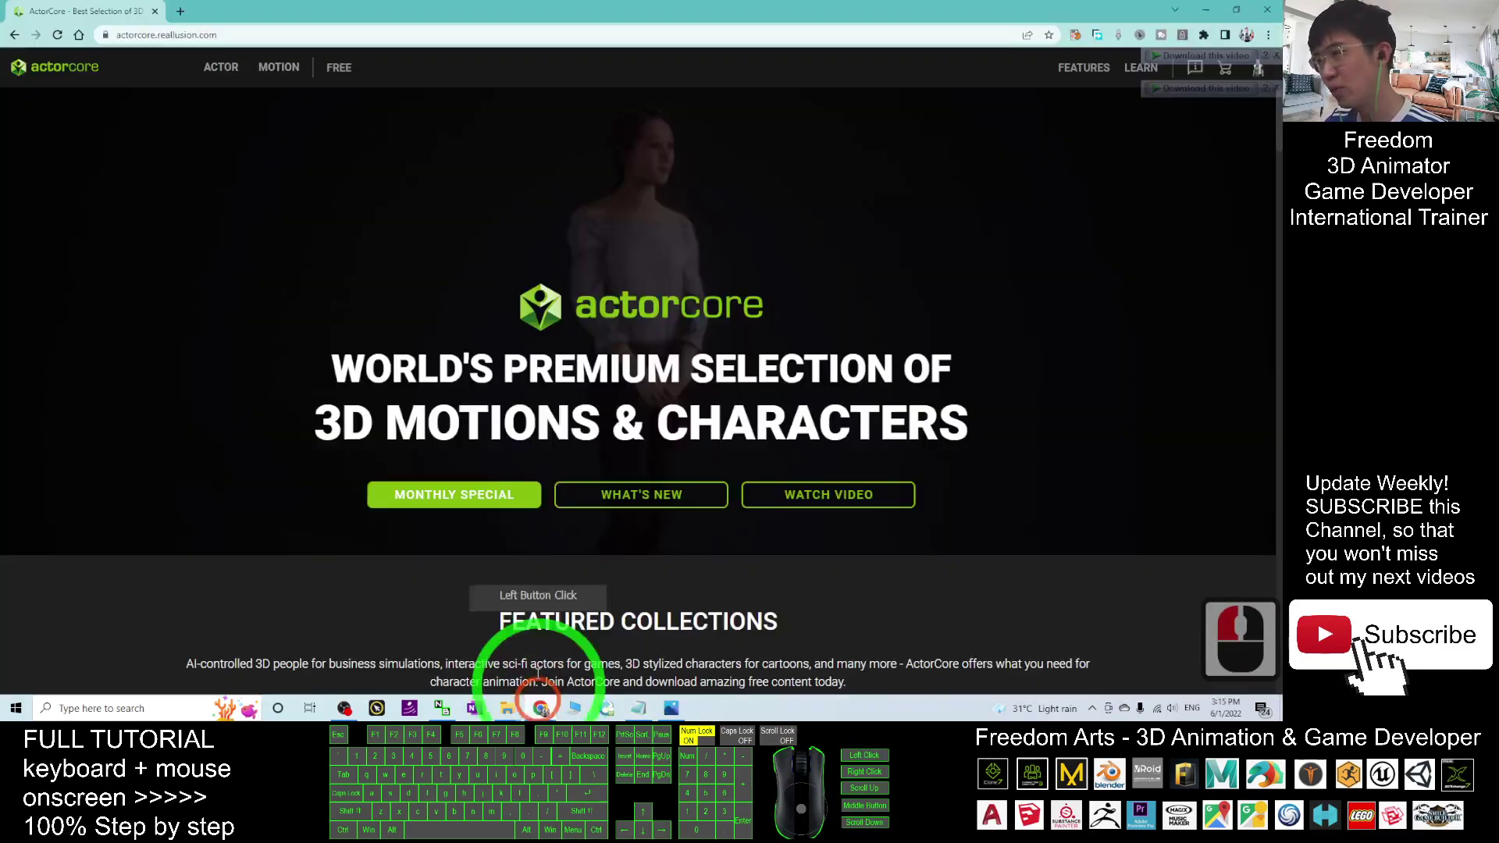
- Go from MONTHLY SPECIAL to the ACTOR catalogue and apply the Free filter
{"action": "left_click", "coordinate": [886, 295]}
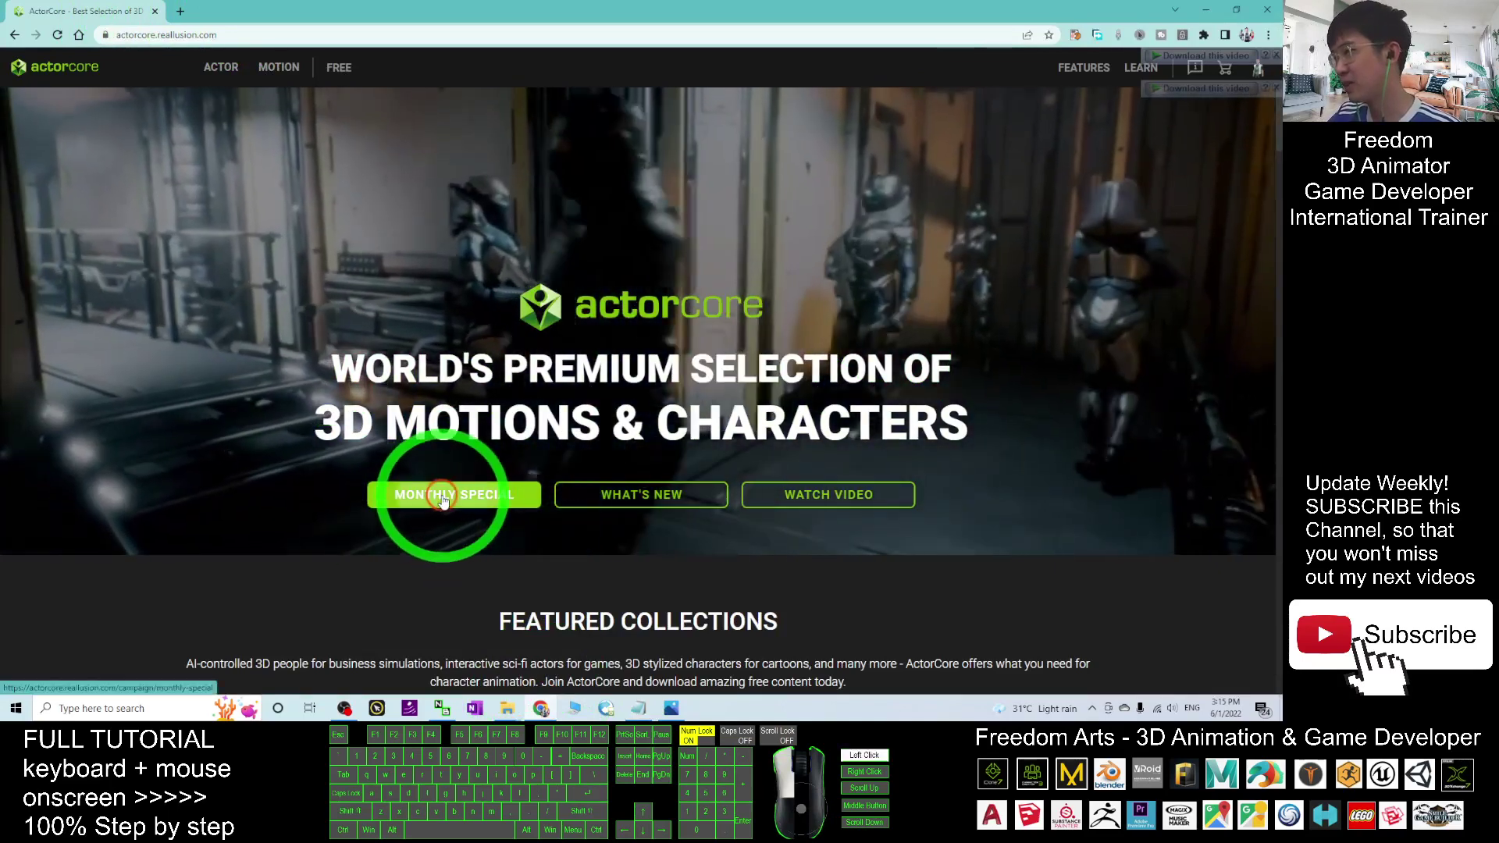
{"action": "left_click", "coordinate": [442, 502]}
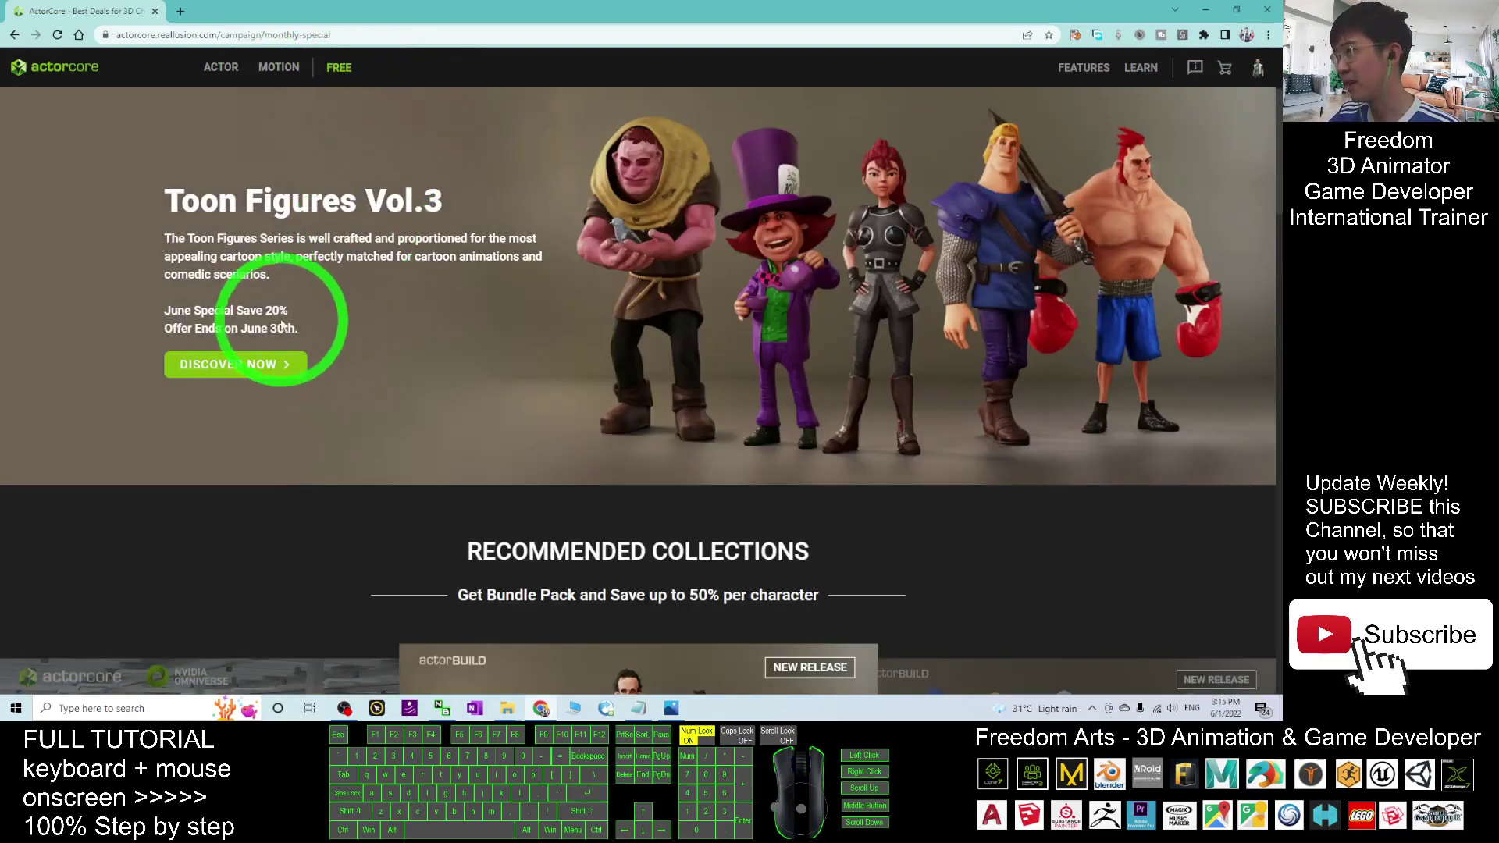
{"action": "left_click", "coordinate": [231, 76]}
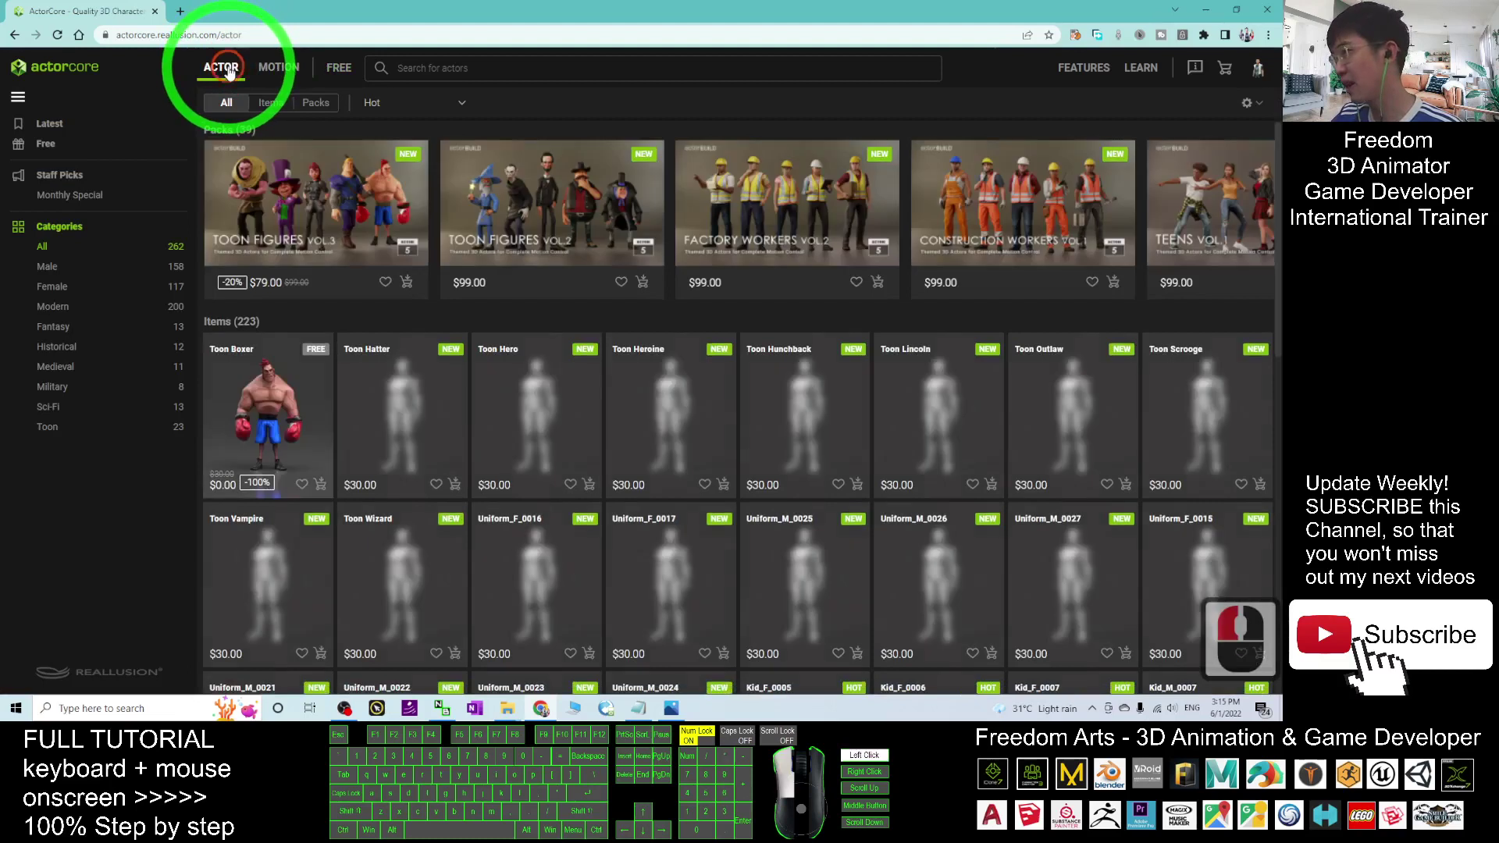
{"action": "left_click", "coordinate": [232, 72]}
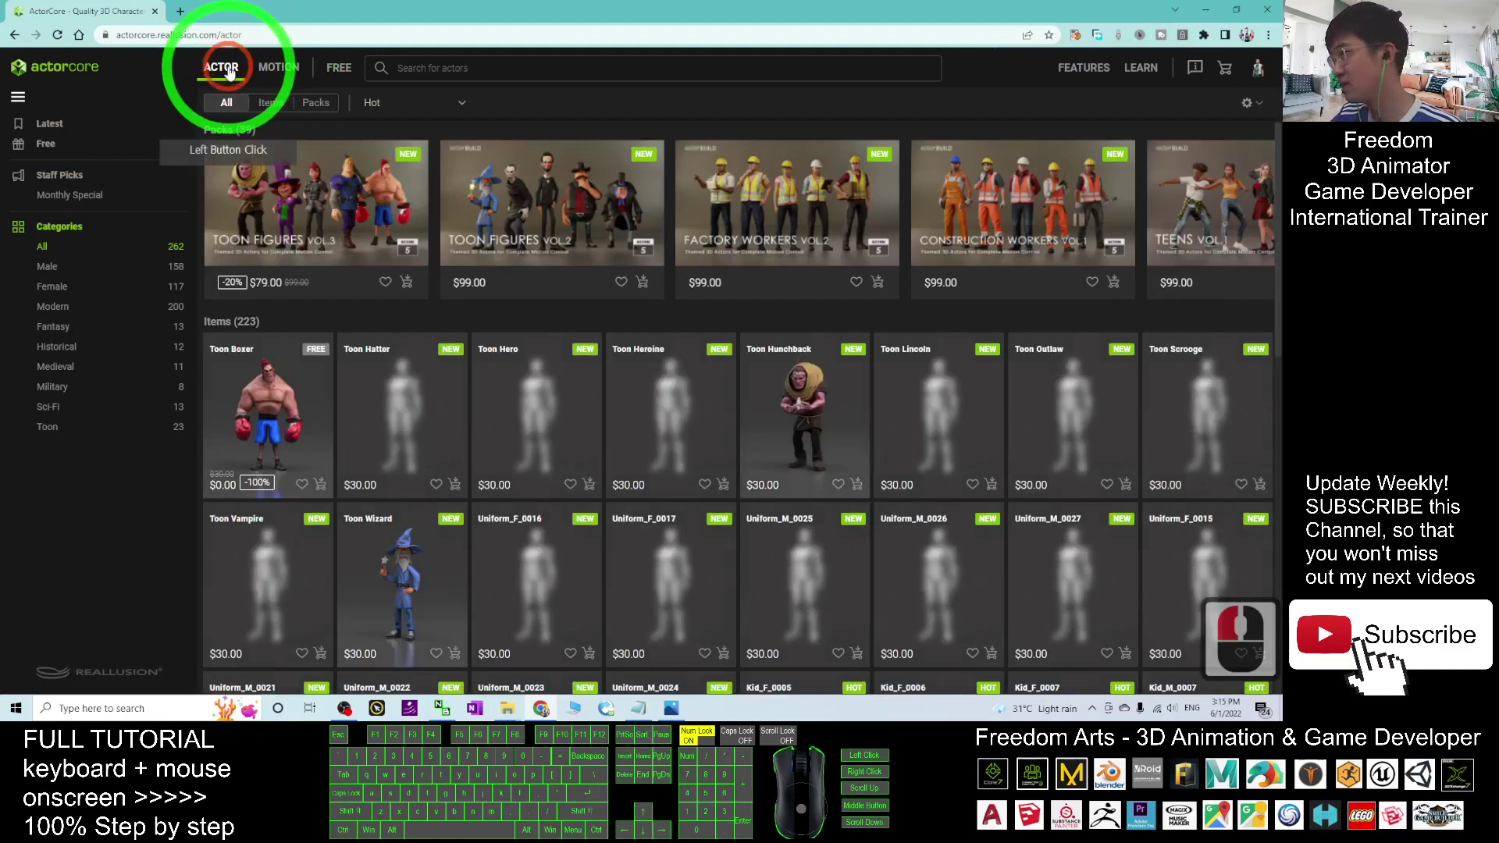
{"action": "left_click", "coordinate": [47, 145]}
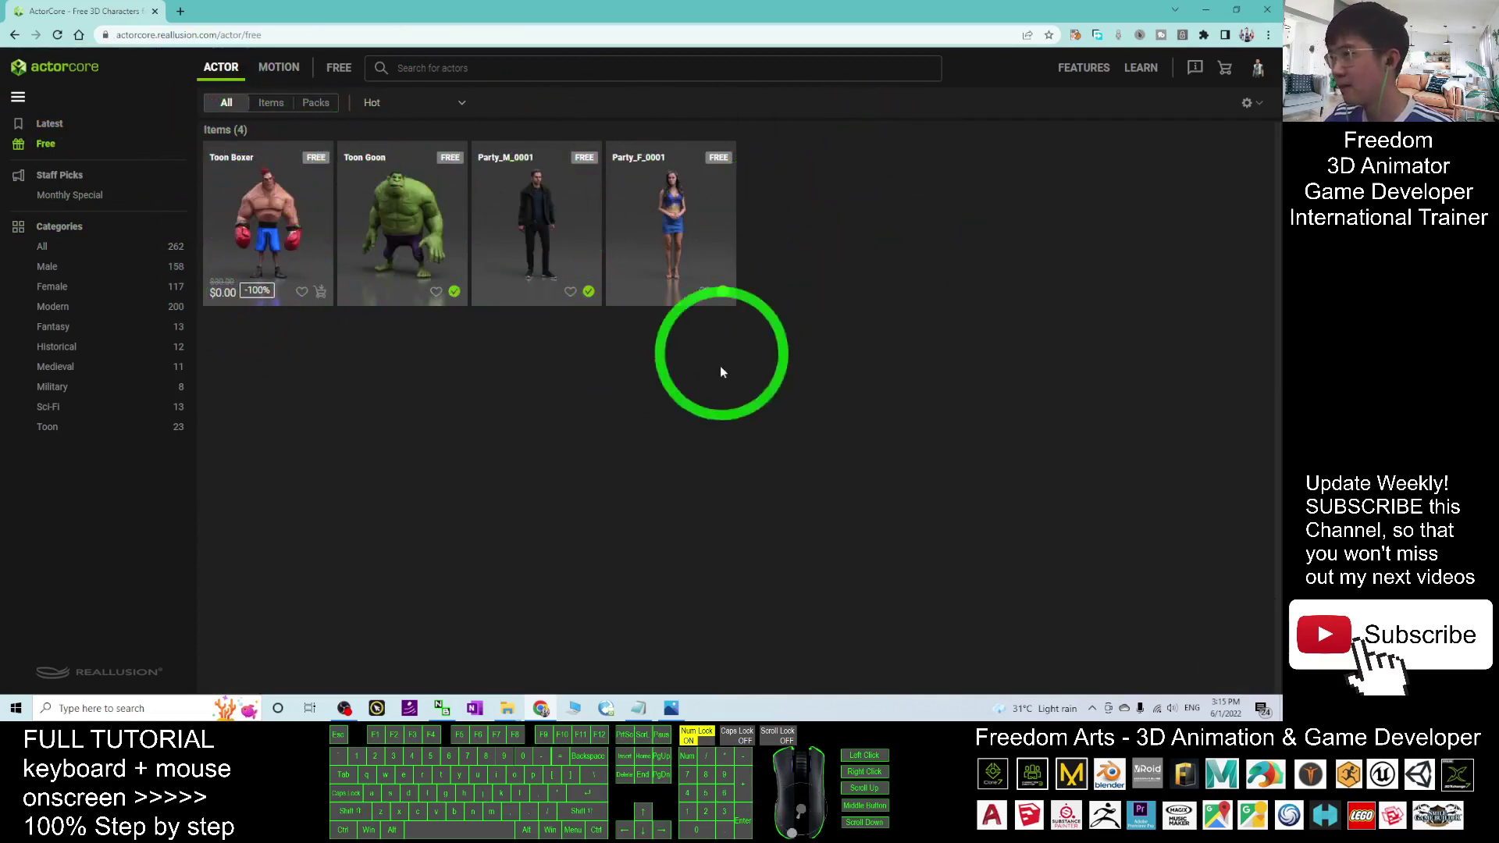
- Minimize the cover image window in Photos
{"action": "left_click", "coordinate": [671, 708]}
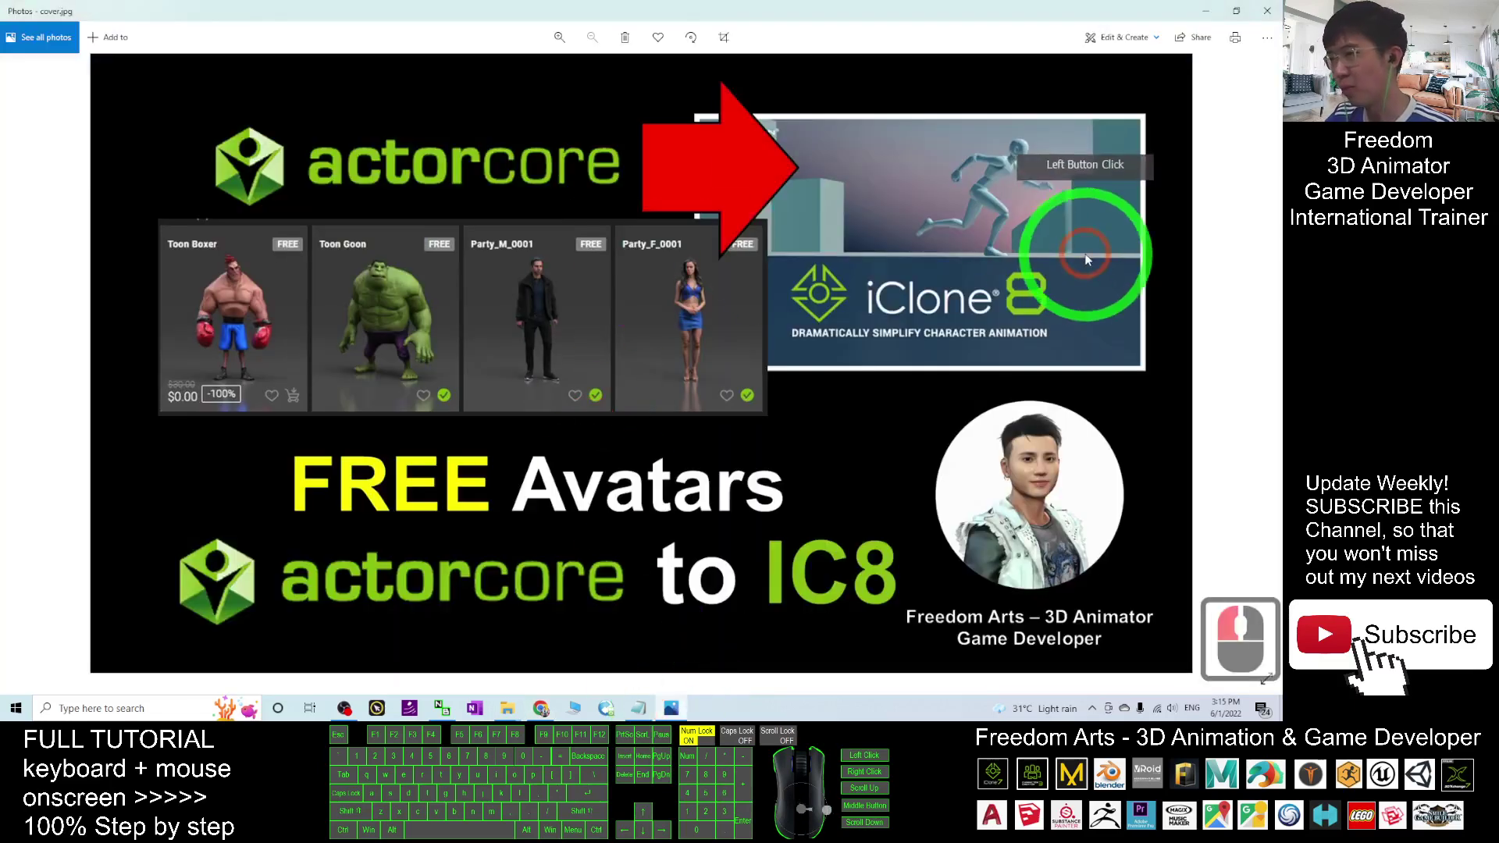
{"action": "left_click", "coordinate": [1219, 24]}
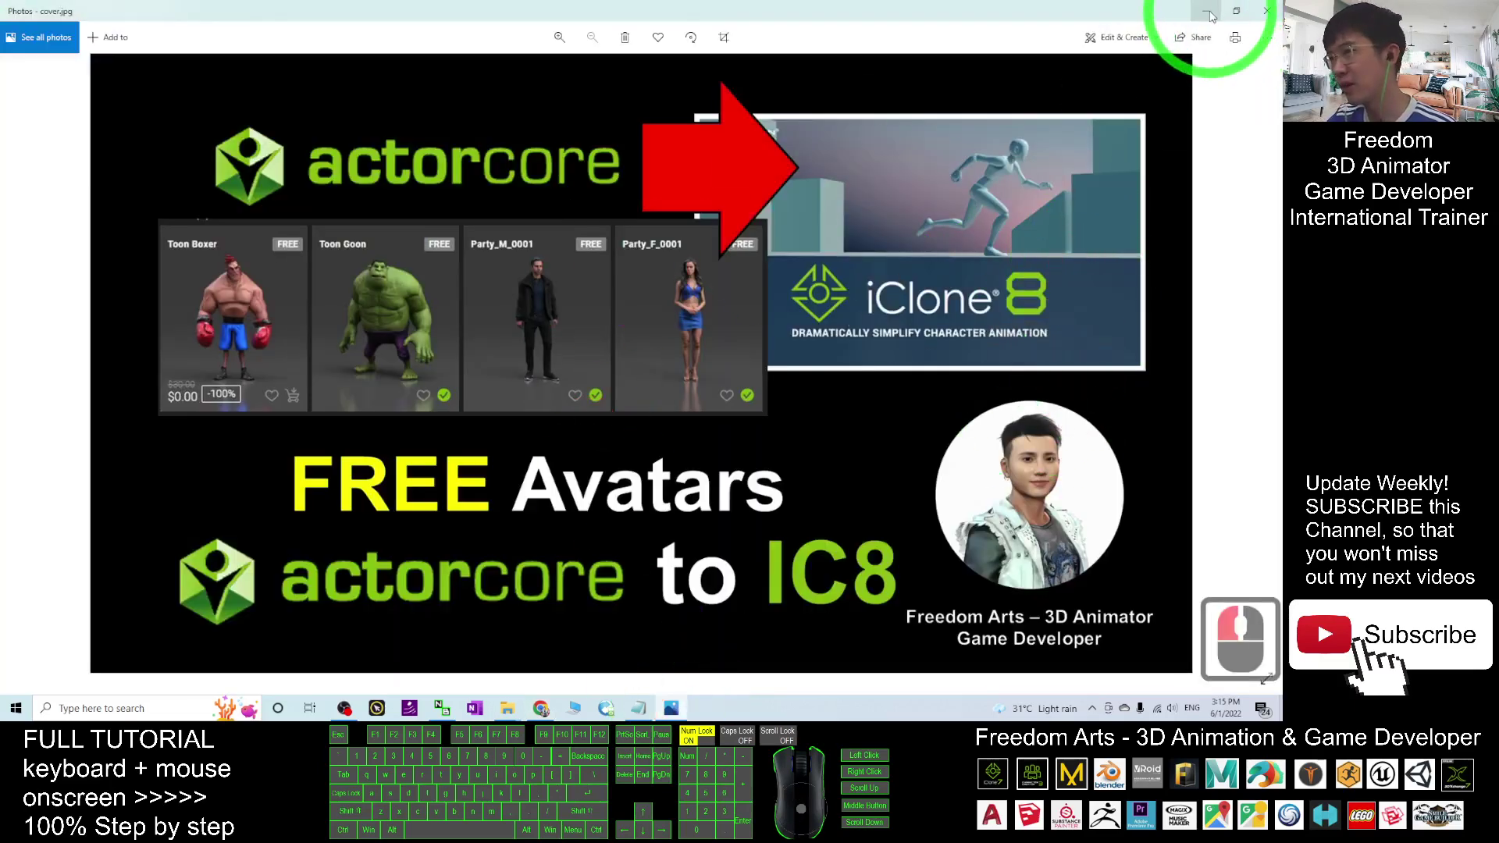
{"action": "left_click", "coordinate": [1208, 13]}
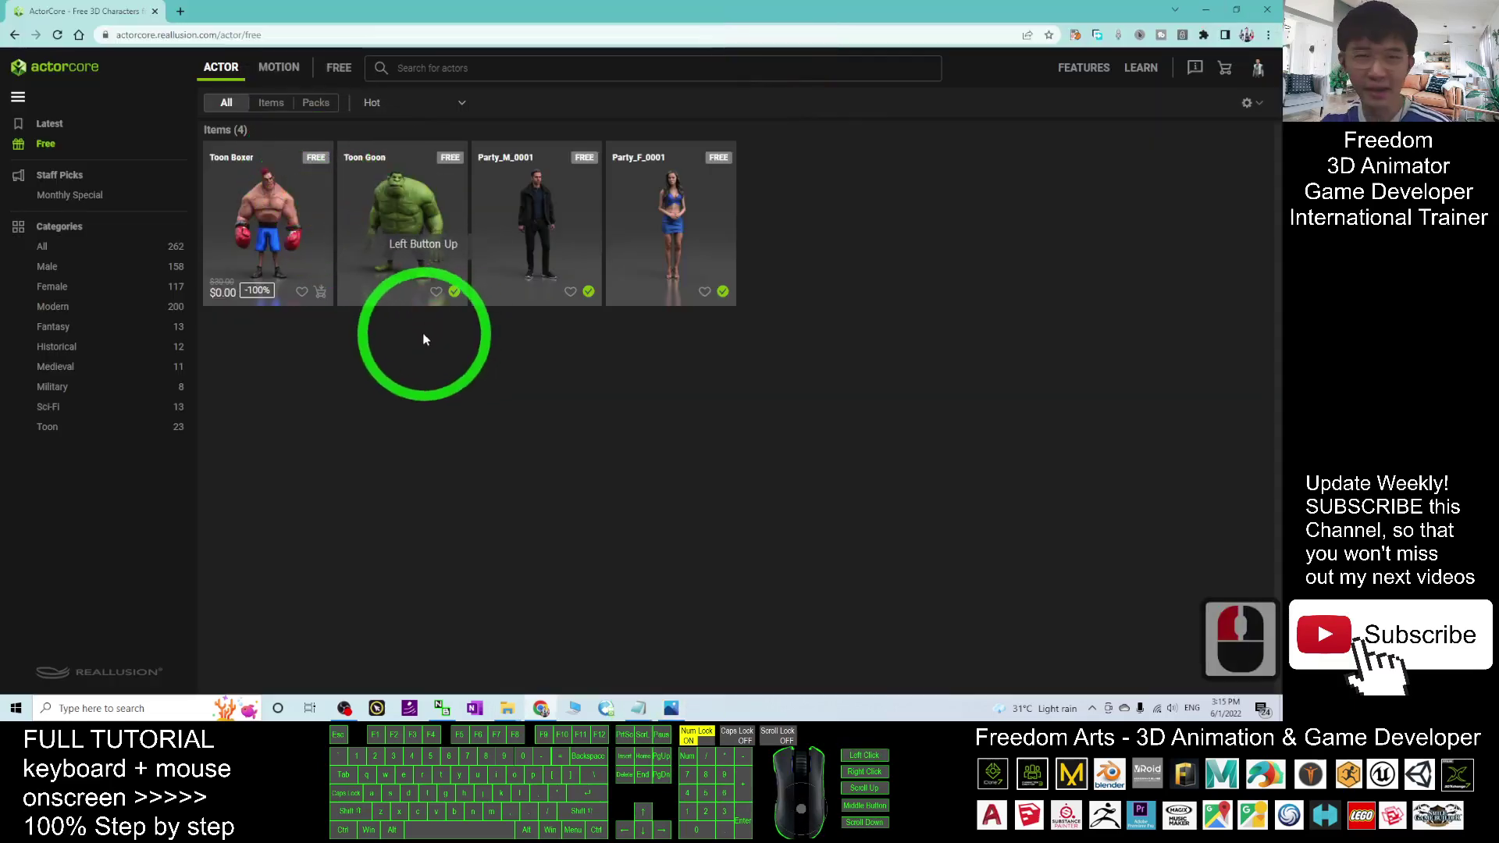
- Search Windows for 'iclone' and launch iClone v8.0
{"action": "left_click", "coordinate": [119, 708]}
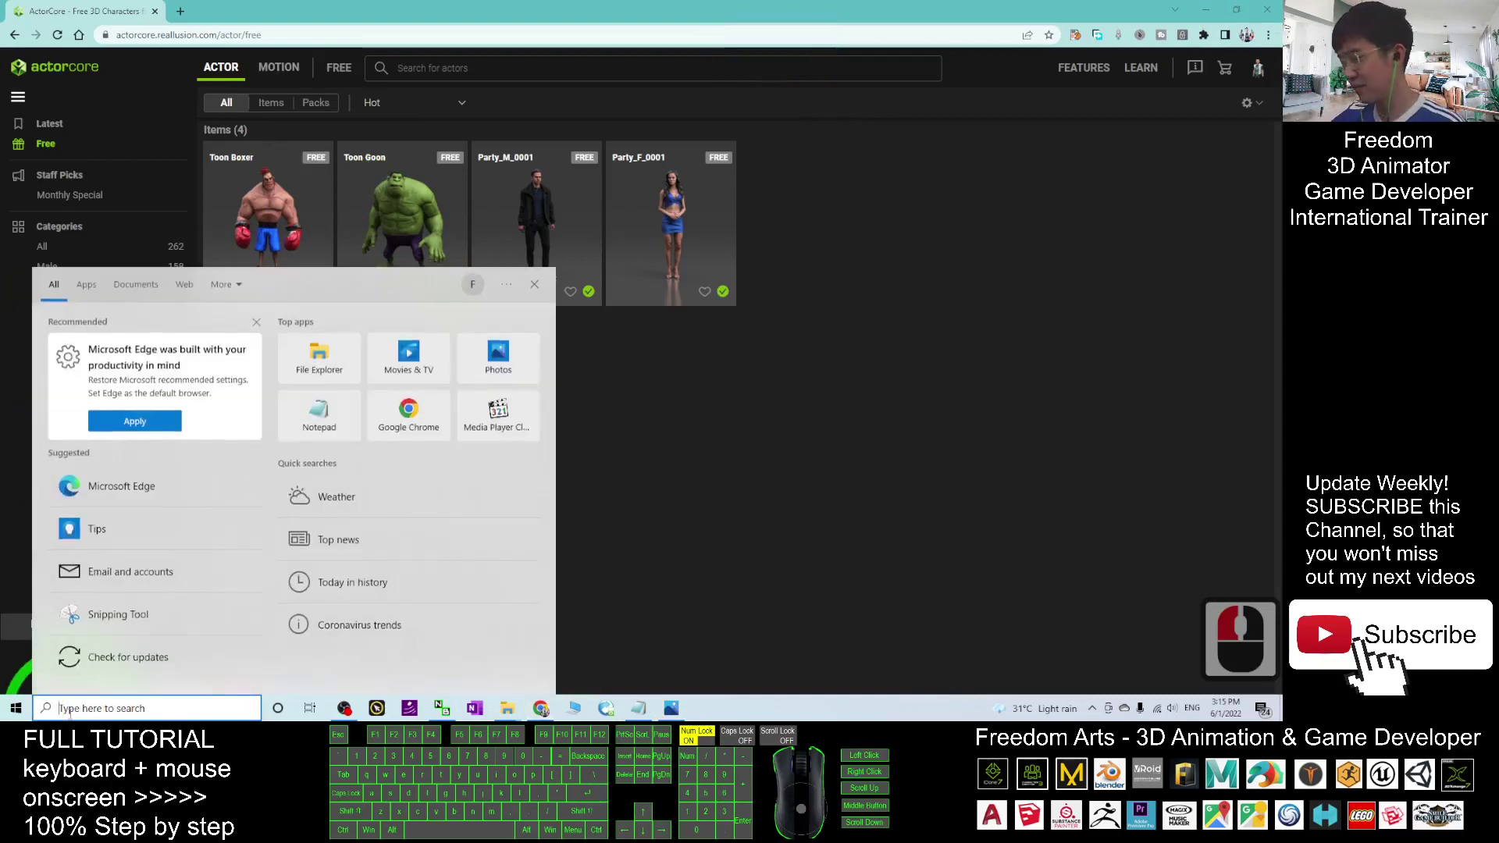
{"action": "type", "text": "iclone"}
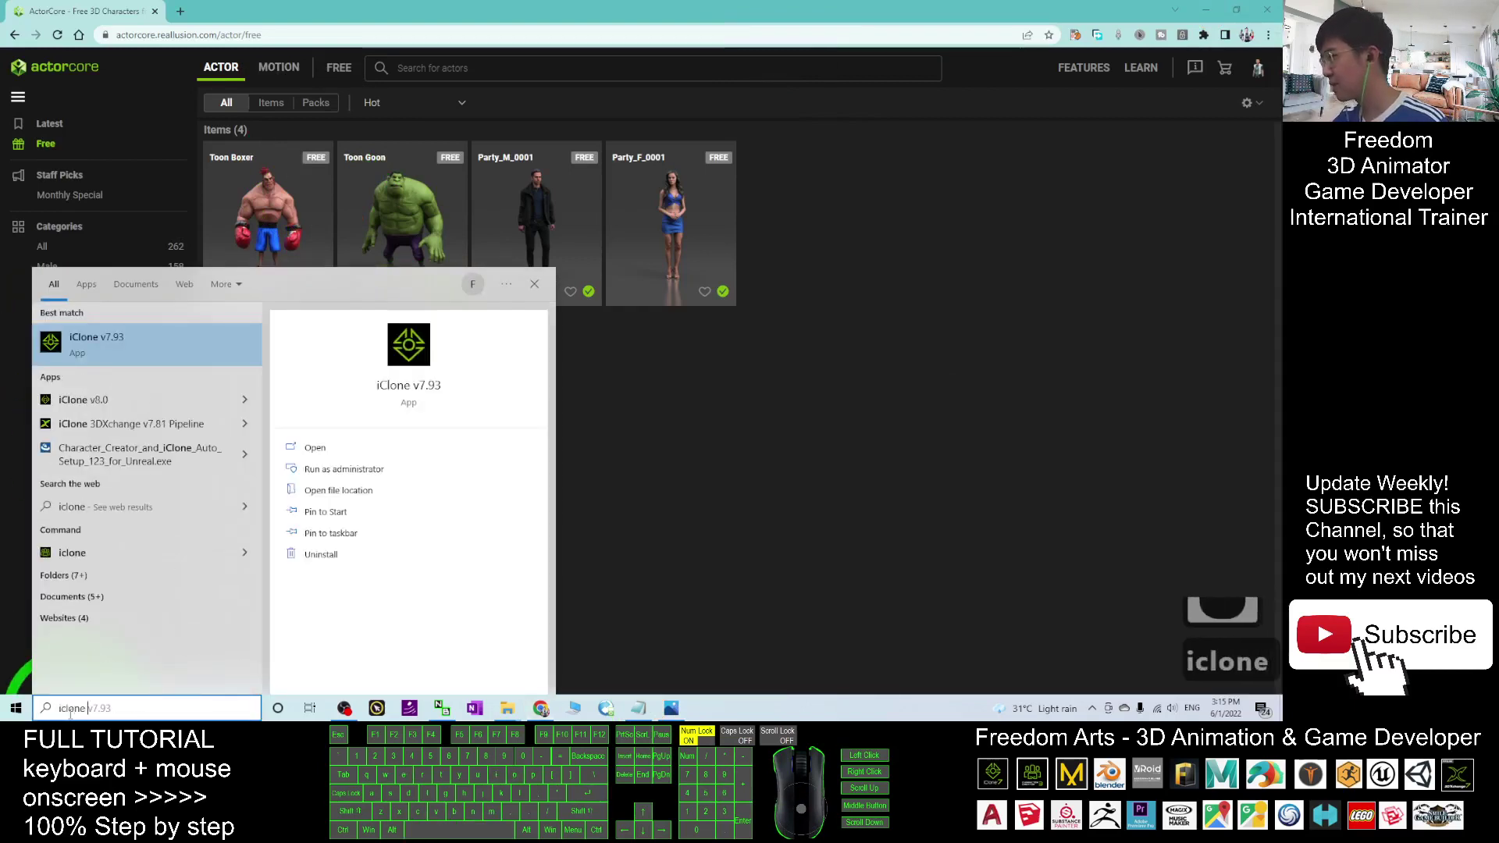
{"action": "left_click", "coordinate": [887, 468]}
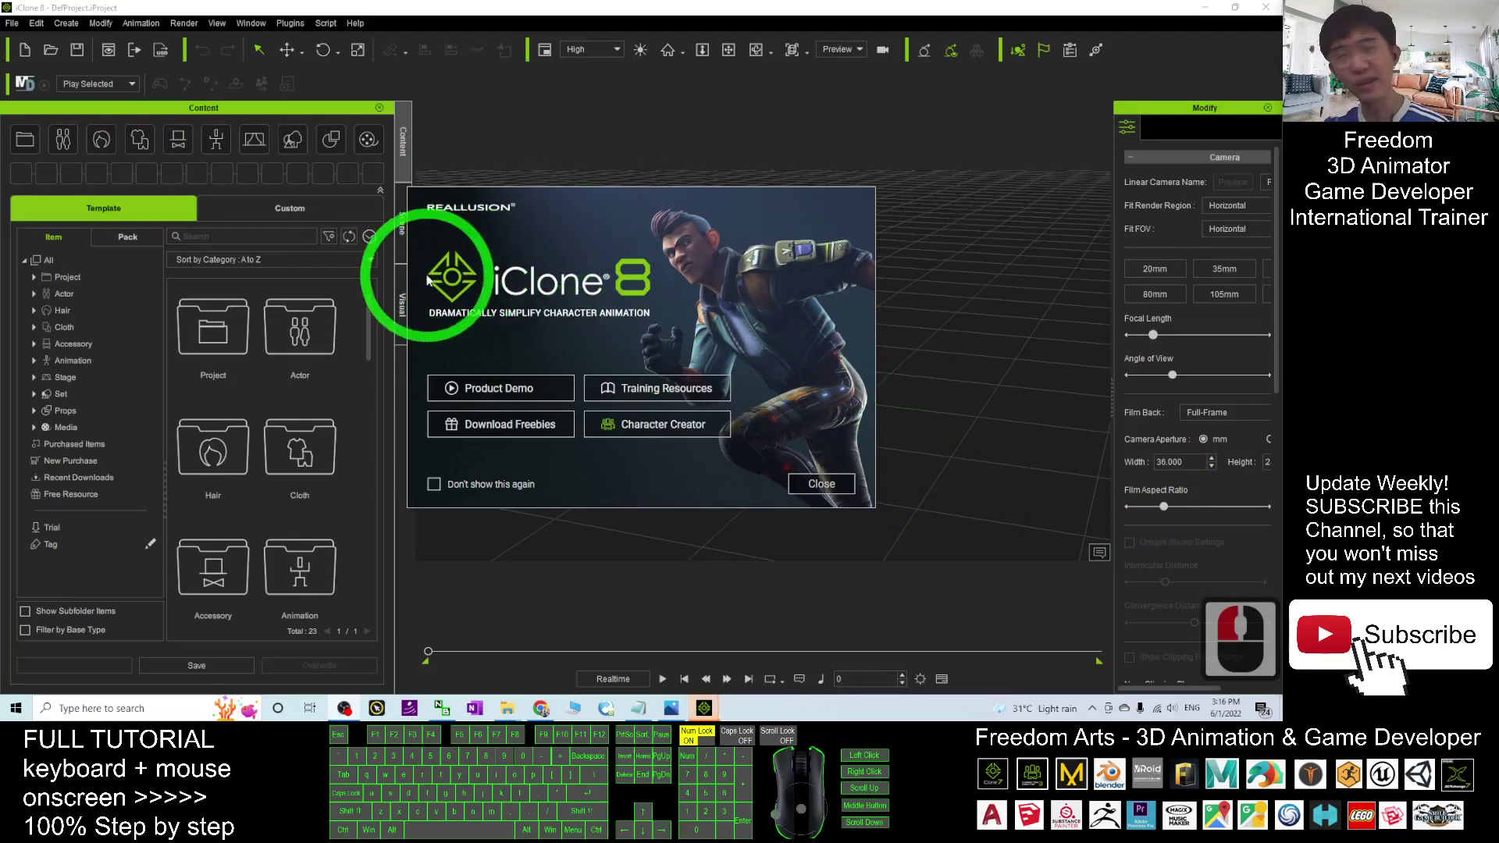
- Close the iClone 8 welcome screen and answer Yes to updating new content
{"action": "left_click", "coordinate": [820, 482]}
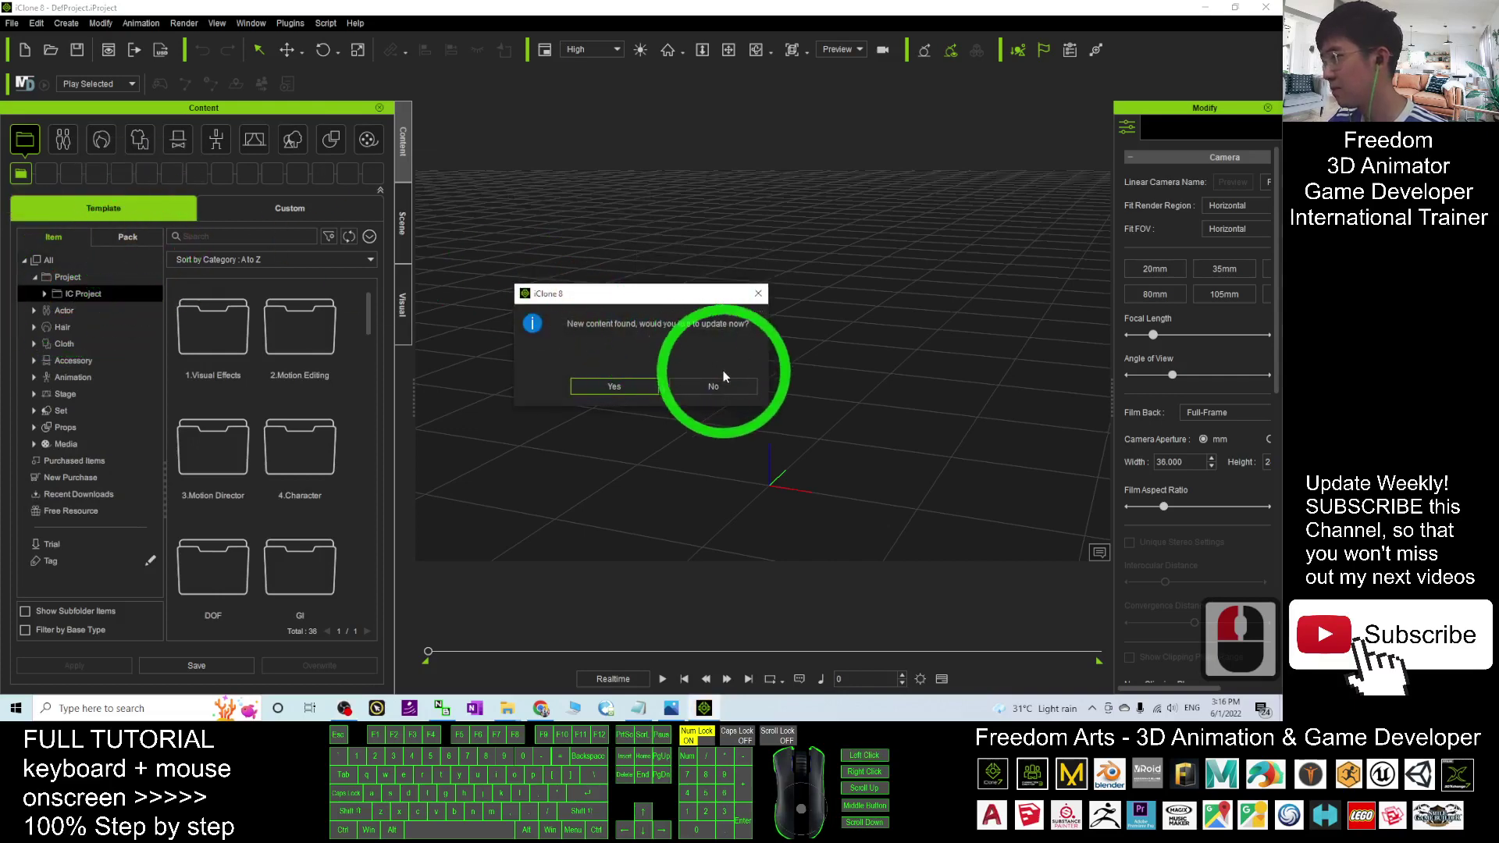
{"action": "left_click_drag", "start_coordinate": [678, 295], "coordinate": [698, 296]}
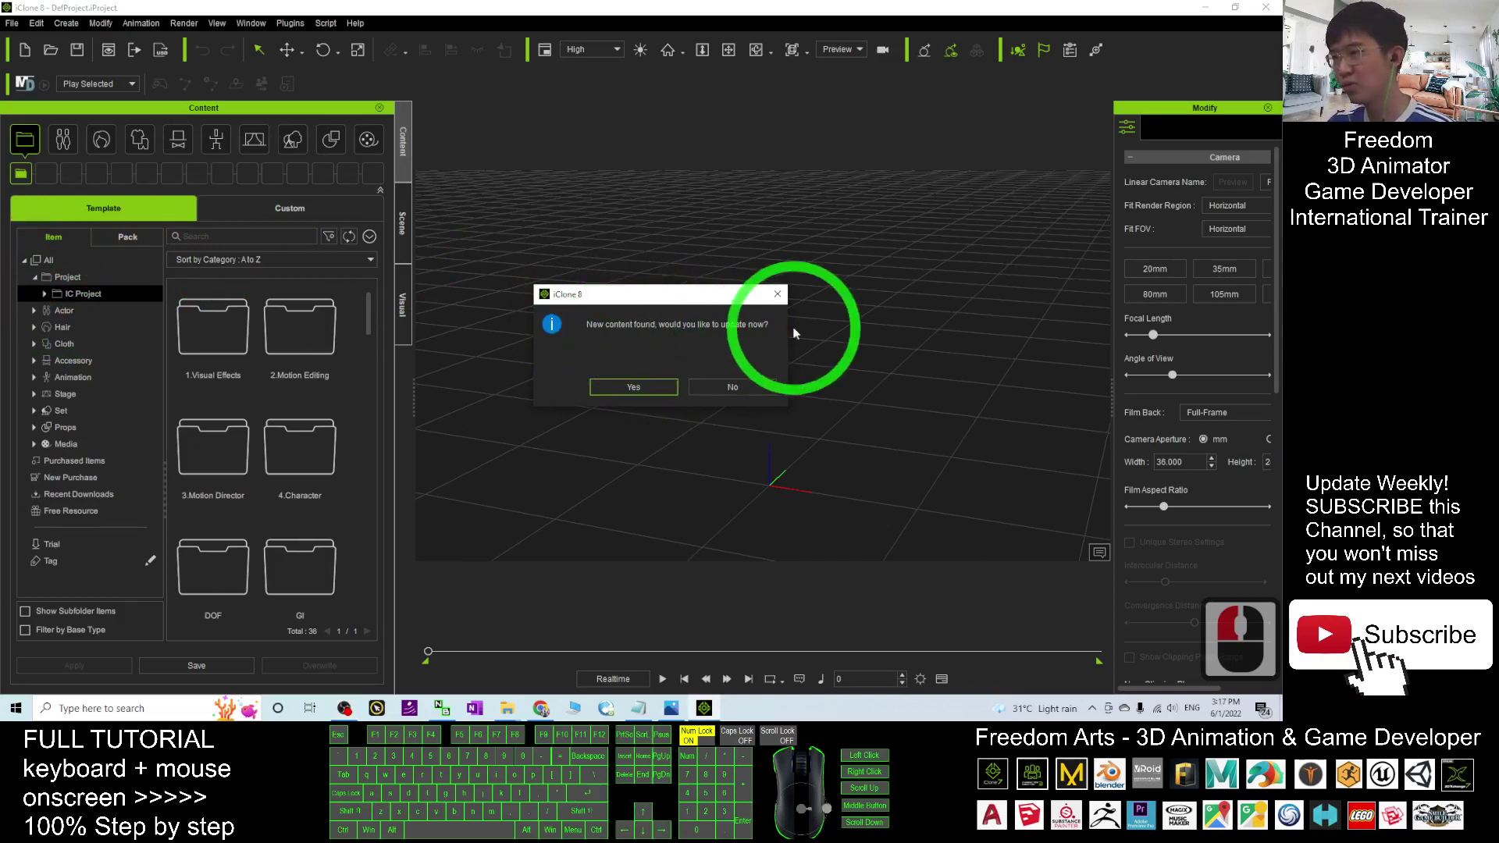
{"action": "left_click", "coordinate": [634, 387]}
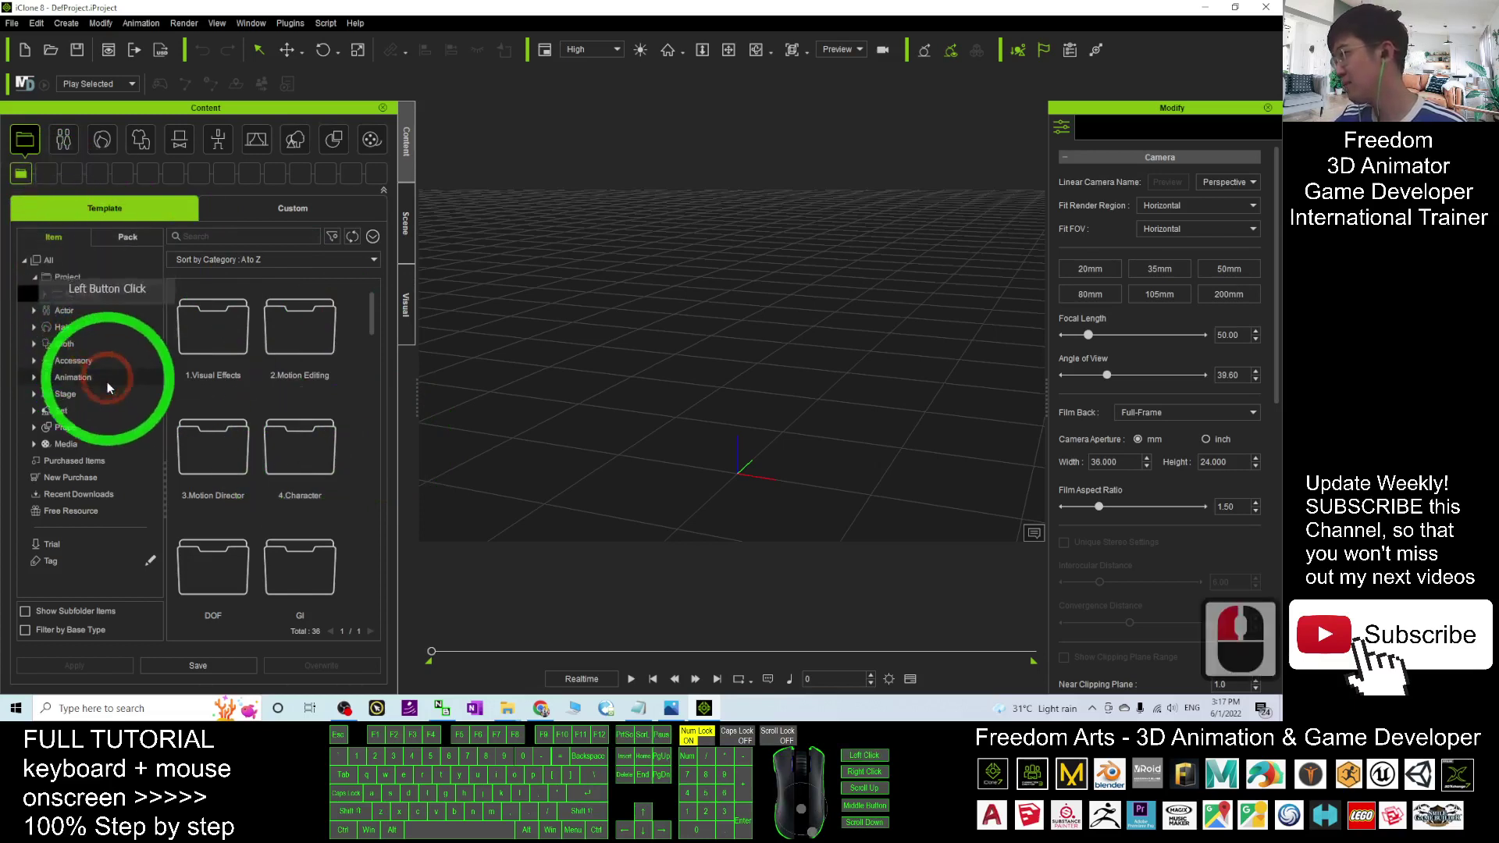
- Browse Actor > Character in the Content library and filter to Not Installed content
{"action": "left_click", "coordinate": [80, 314]}
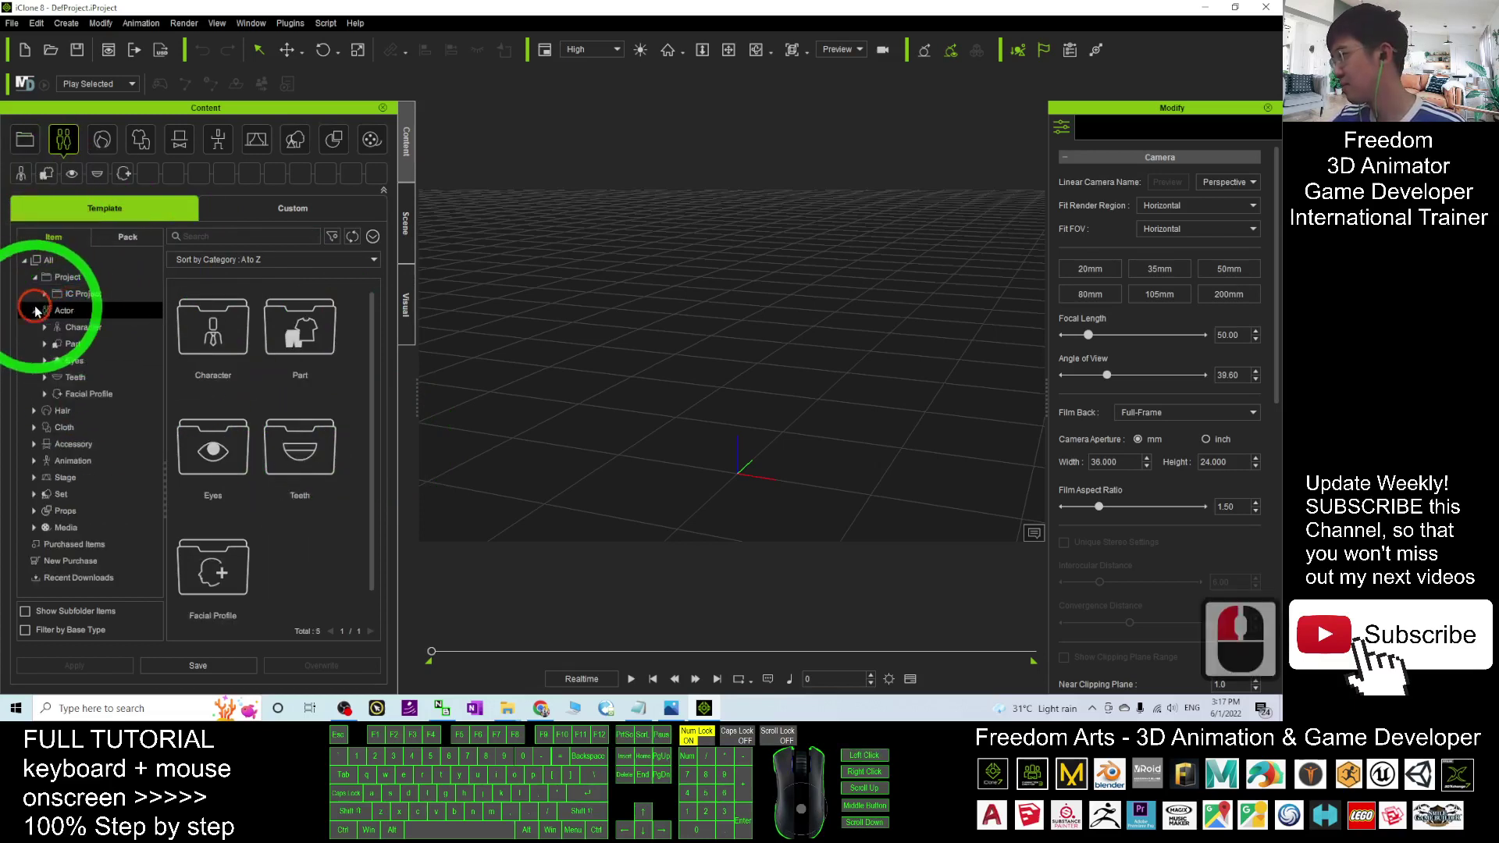
{"action": "left_click", "coordinate": [83, 327]}
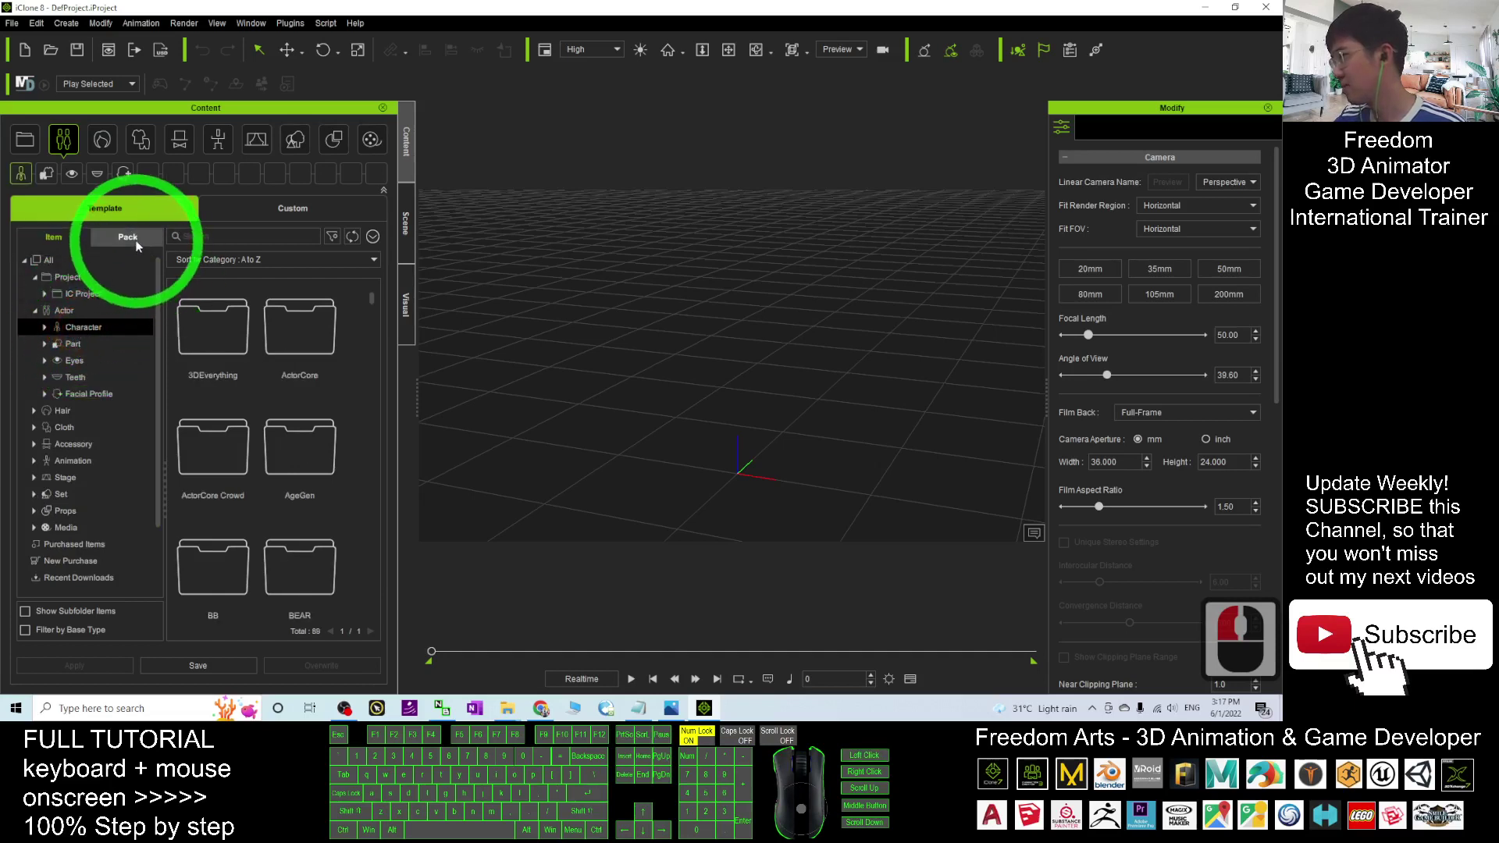
{"action": "left_click", "coordinate": [45, 329]}
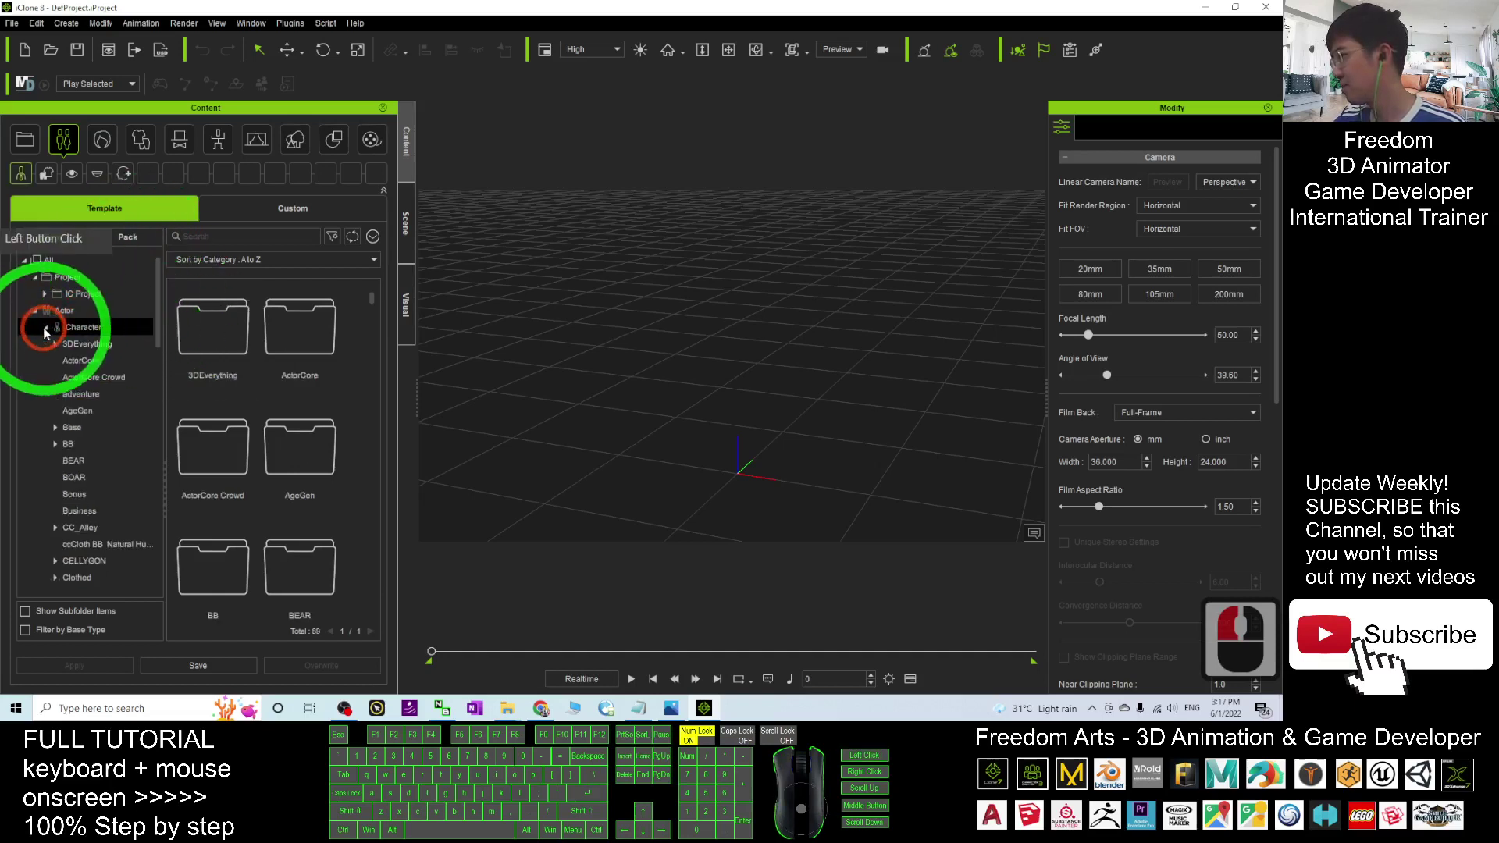
{"action": "left_click", "coordinate": [47, 328]}
{"action": "left_click", "coordinate": [374, 237]}
{"action": "left_click", "coordinate": [374, 237]}
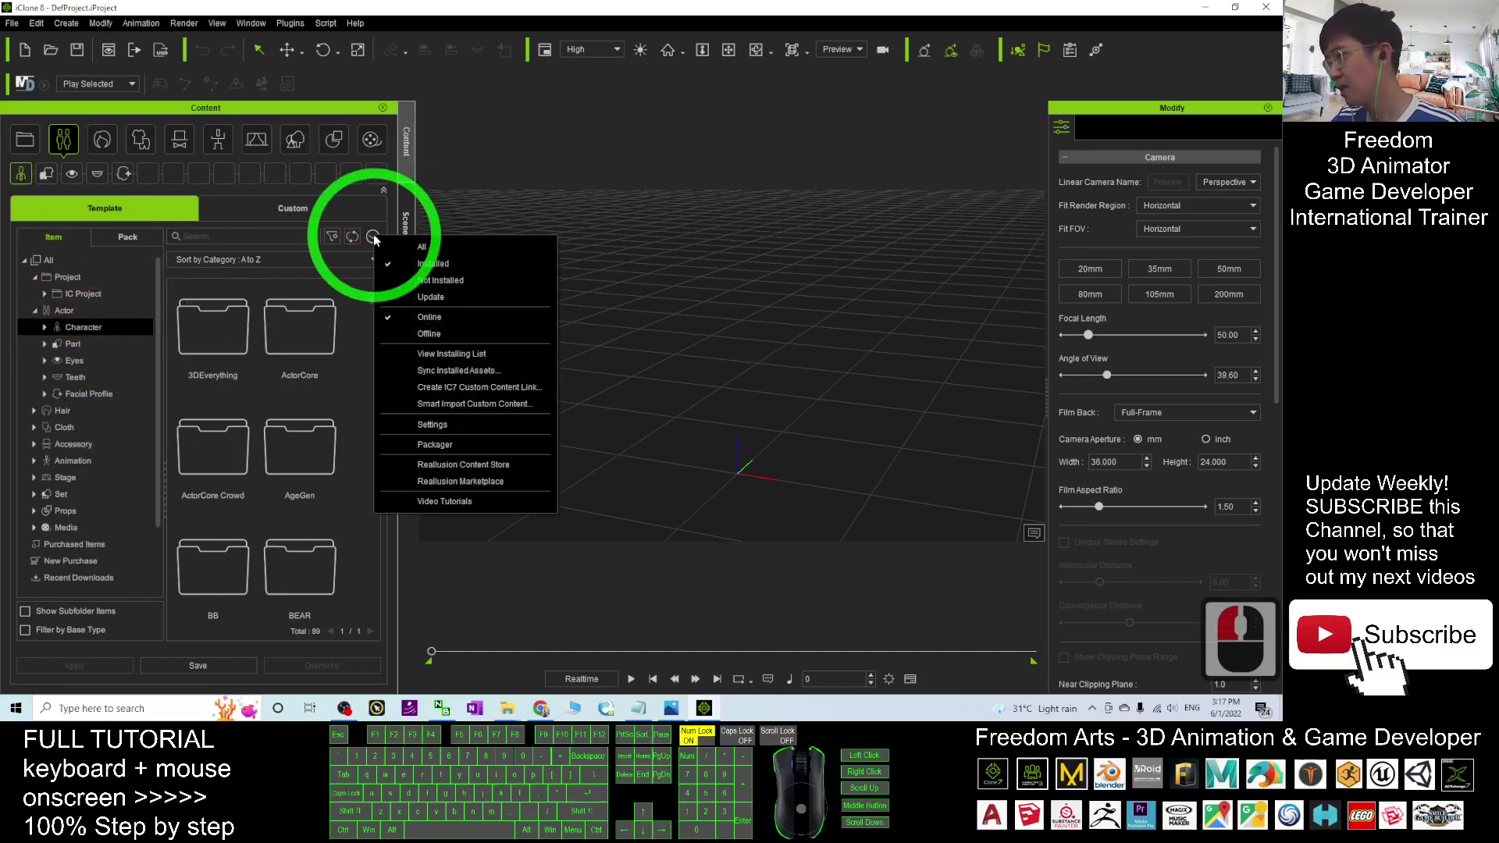
{"action": "left_click", "coordinate": [441, 281]}
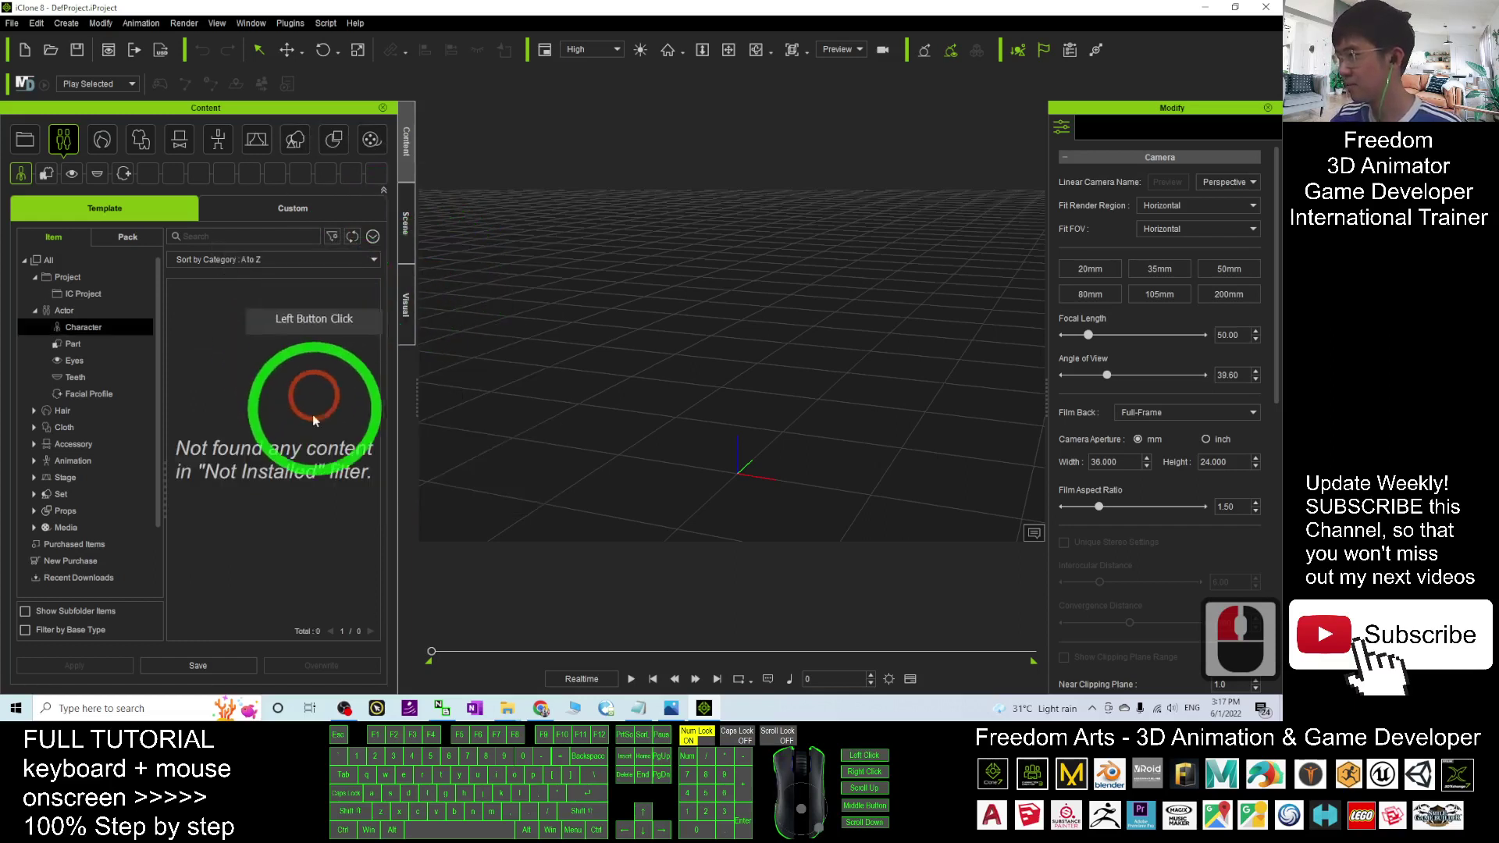
- Reselect Actor to show the Character templates, leaving the filter menu unchanged
{"action": "double_click", "coordinate": [112, 346]}
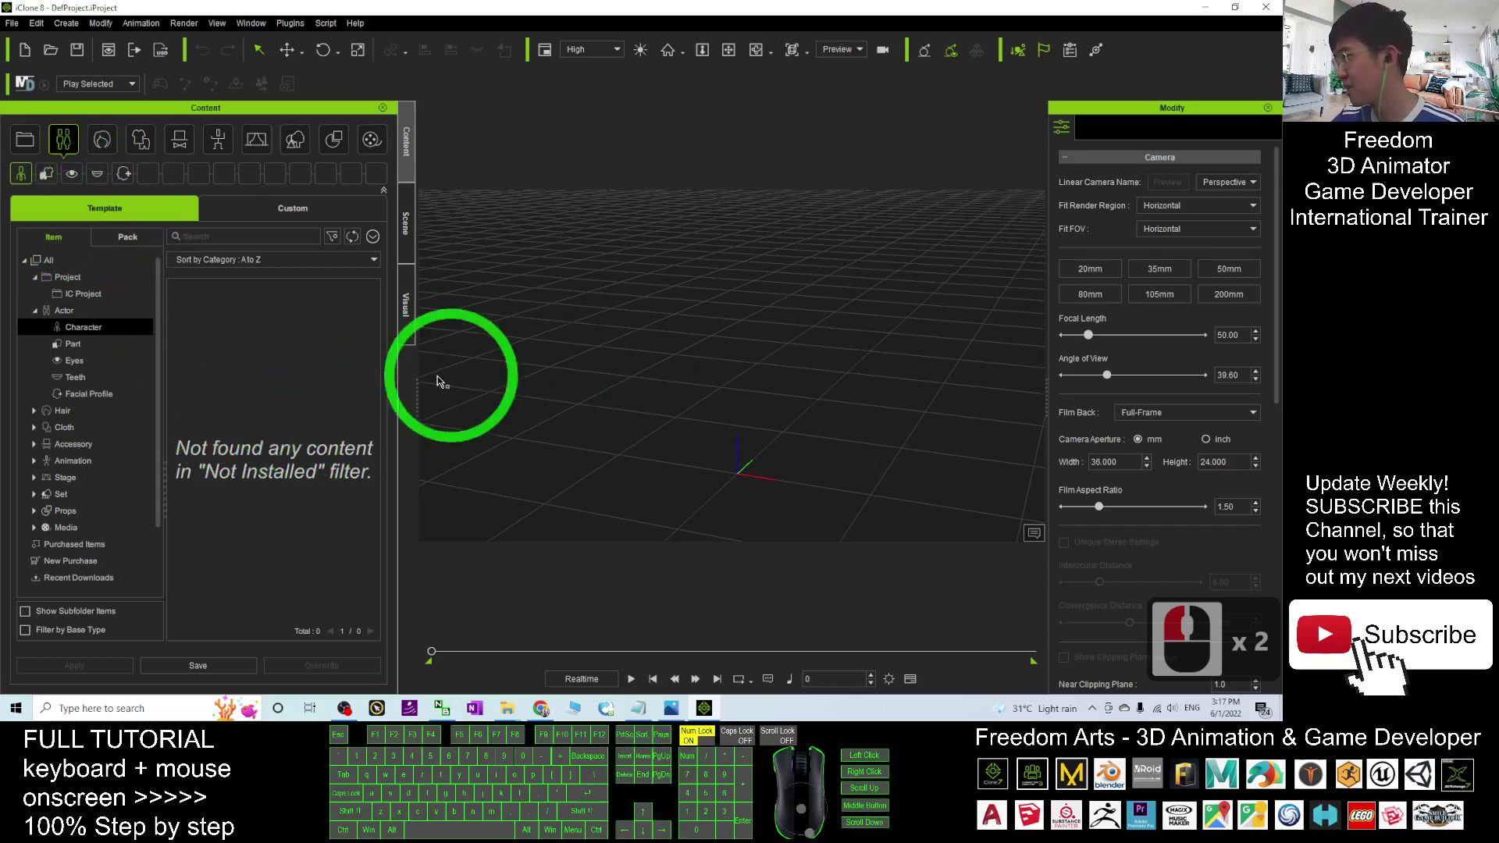
{"action": "left_click", "coordinate": [82, 293]}
{"action": "left_click", "coordinate": [62, 312]}
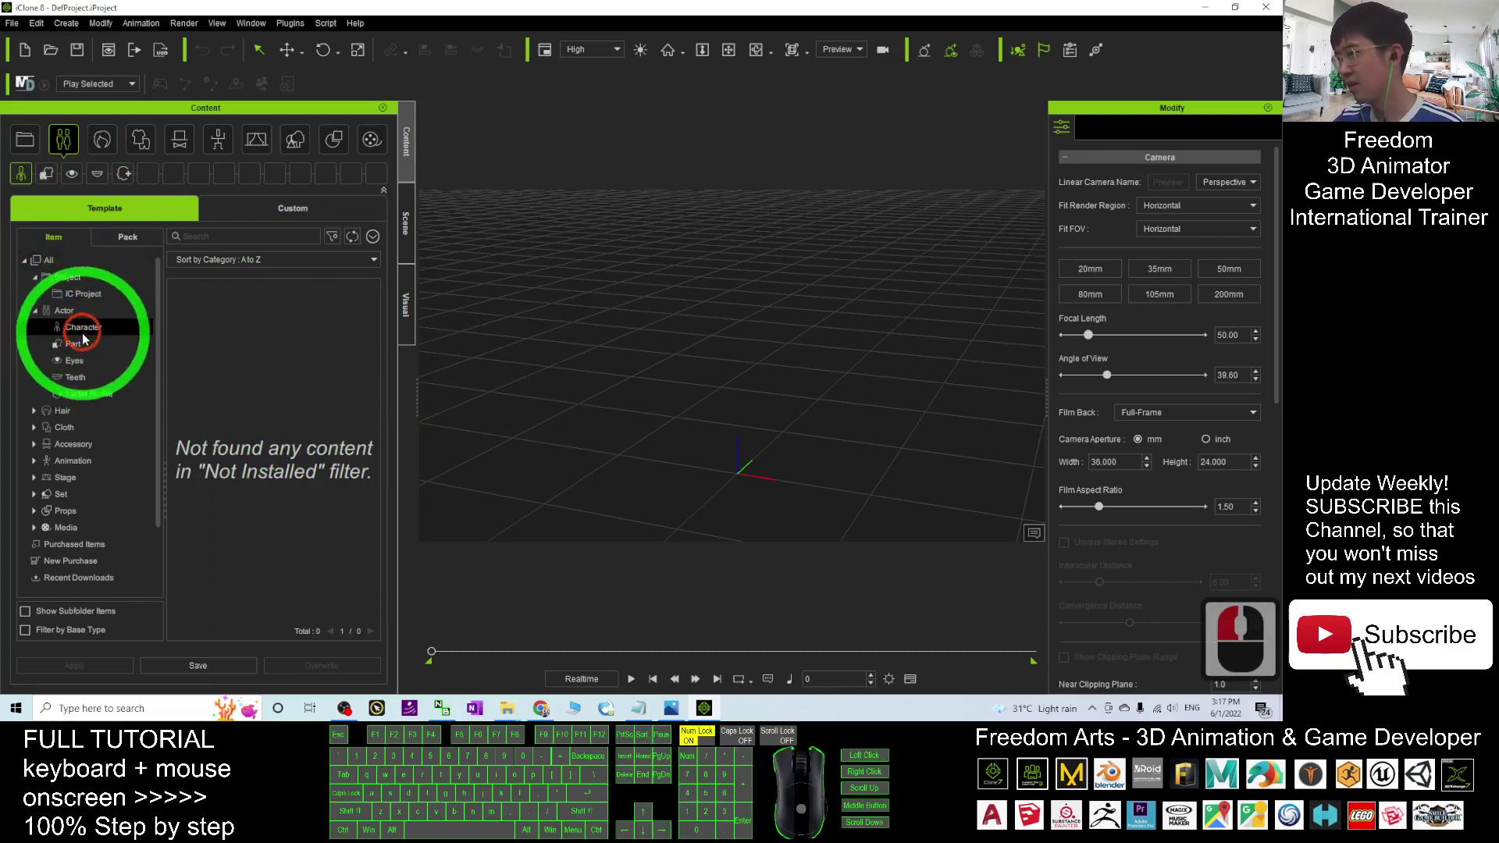
{"action": "left_click", "coordinate": [280, 443]}
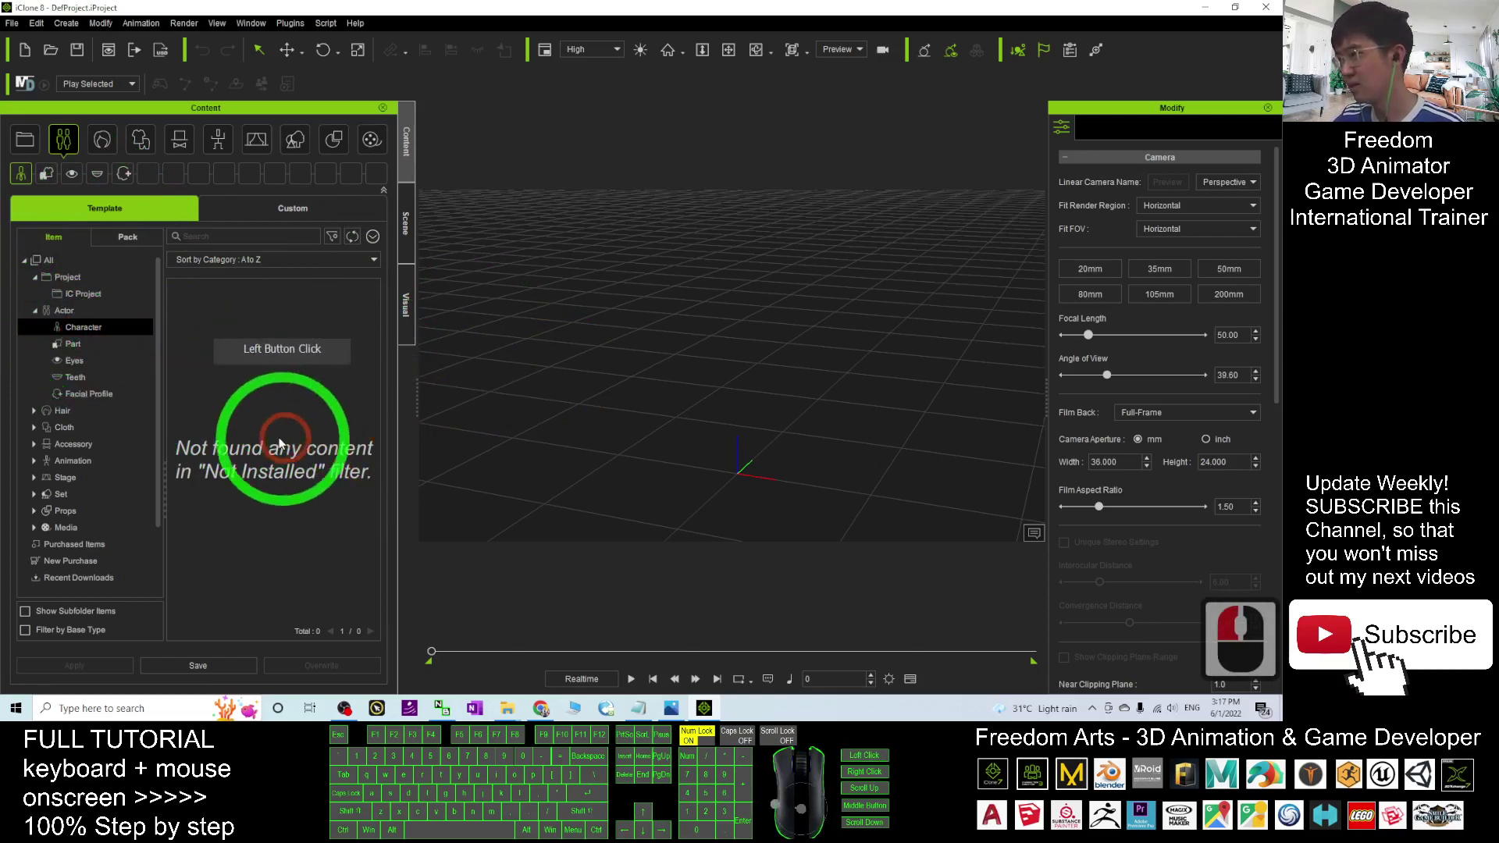
{"action": "left_click", "coordinate": [377, 237]}
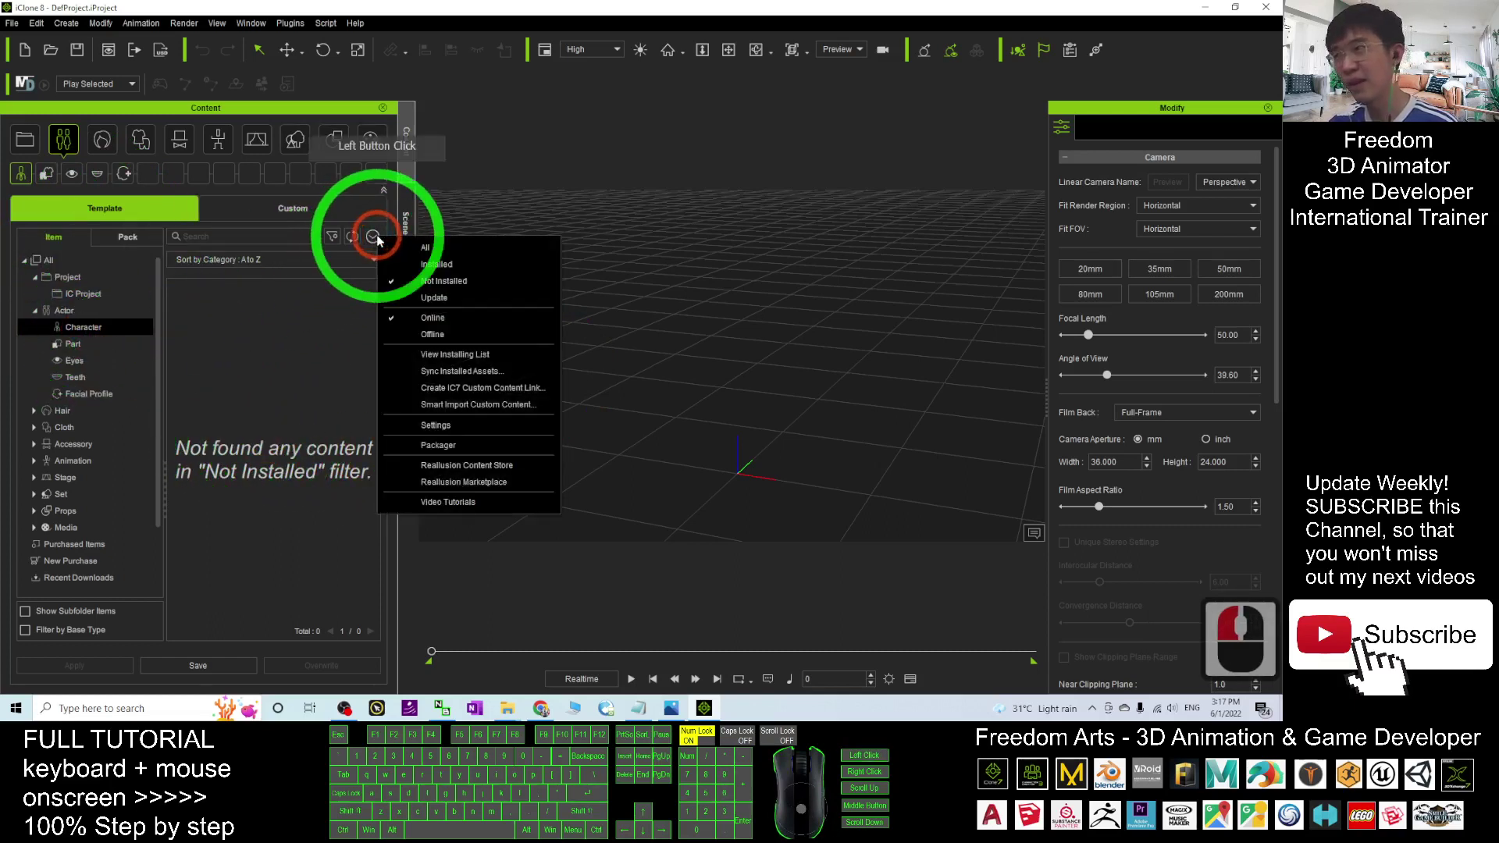
{"action": "left_click", "coordinate": [343, 441]}
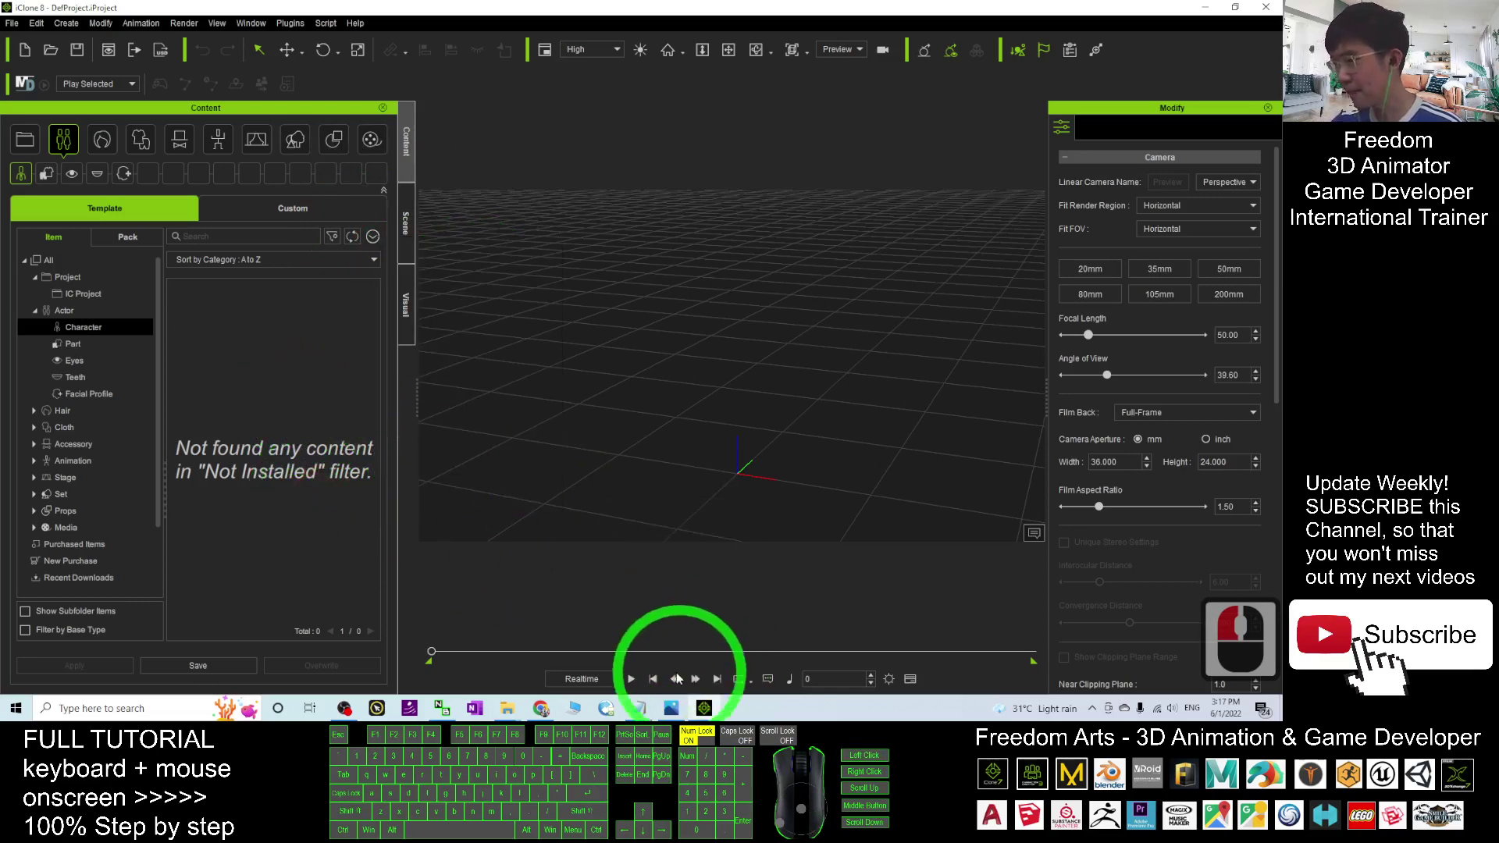
- Add Toon Boxer from the ActorCore Free page to the cart and view the $0.00 cart
{"action": "left_click", "coordinate": [541, 708]}
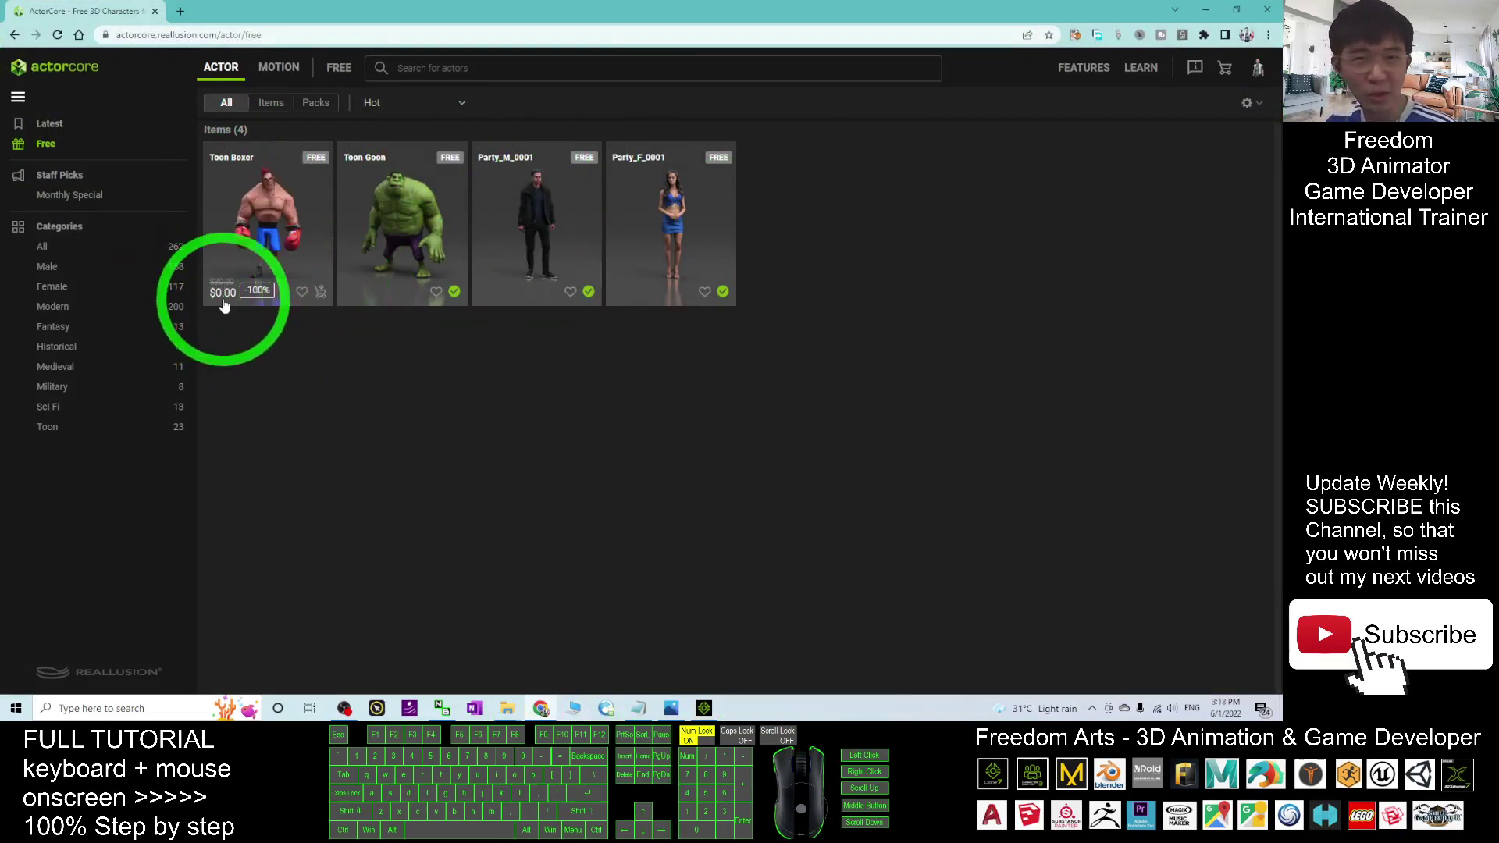
{"action": "left_click", "coordinate": [320, 296]}
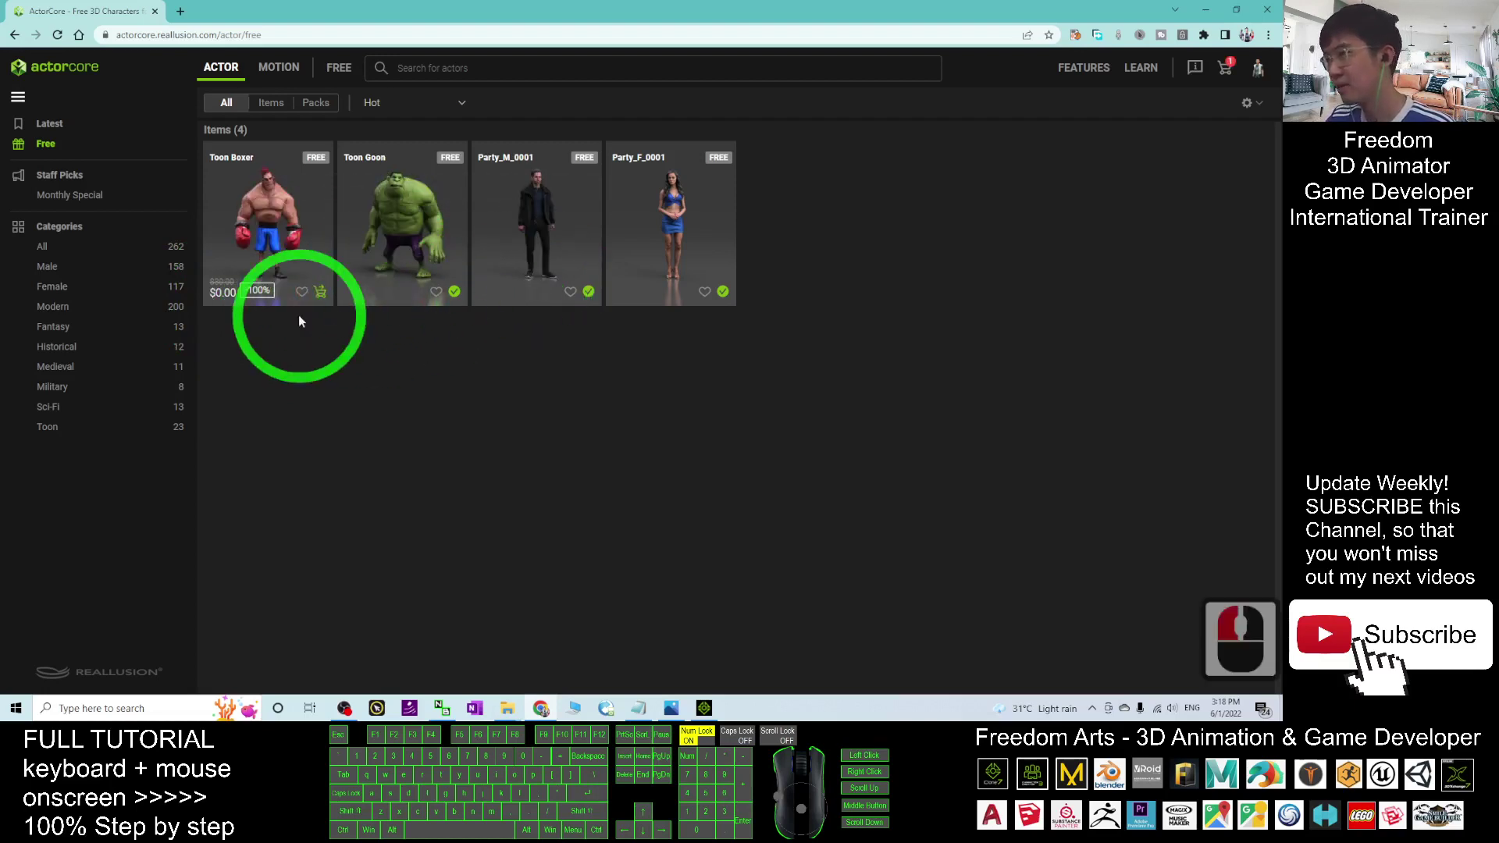
{"action": "left_click", "coordinate": [323, 294]}
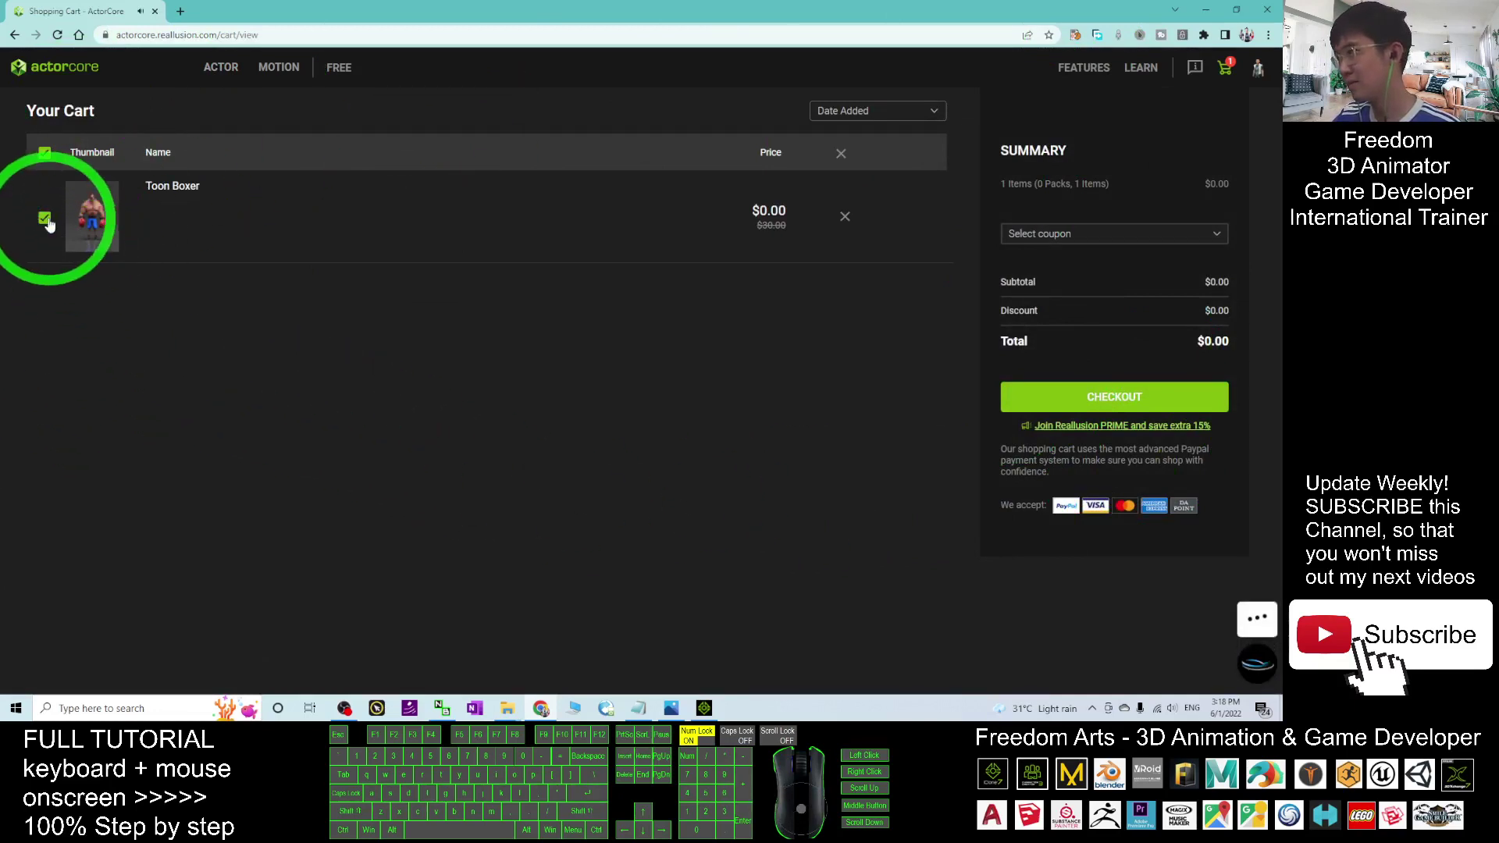
- Check out the $0.00 Toon Boxer order and continue to DOWNLOAD IN INVENTORY
{"action": "left_click", "coordinate": [1136, 404]}
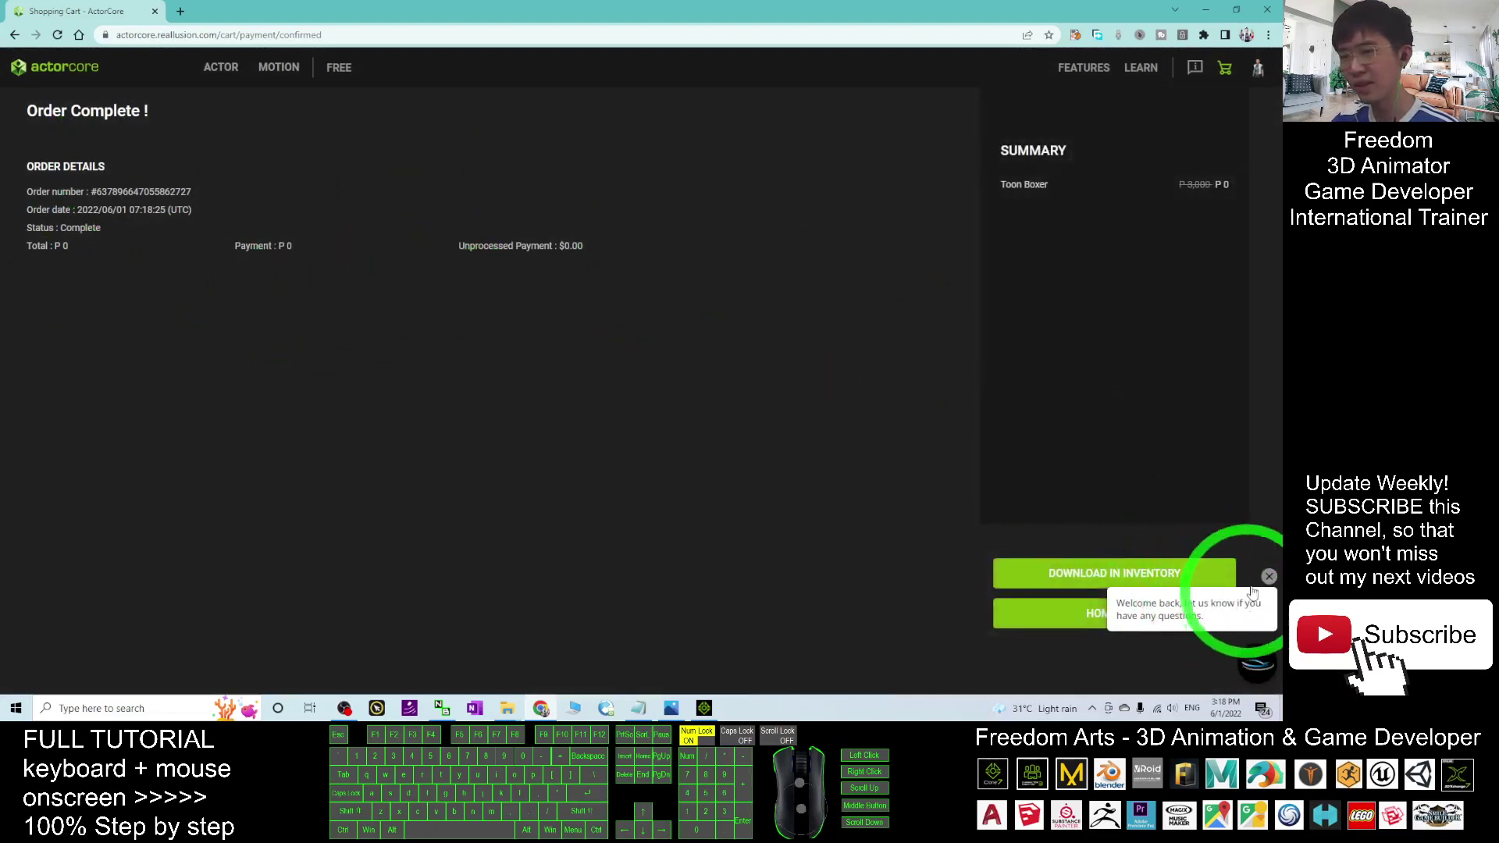
{"action": "left_click", "coordinate": [1270, 578]}
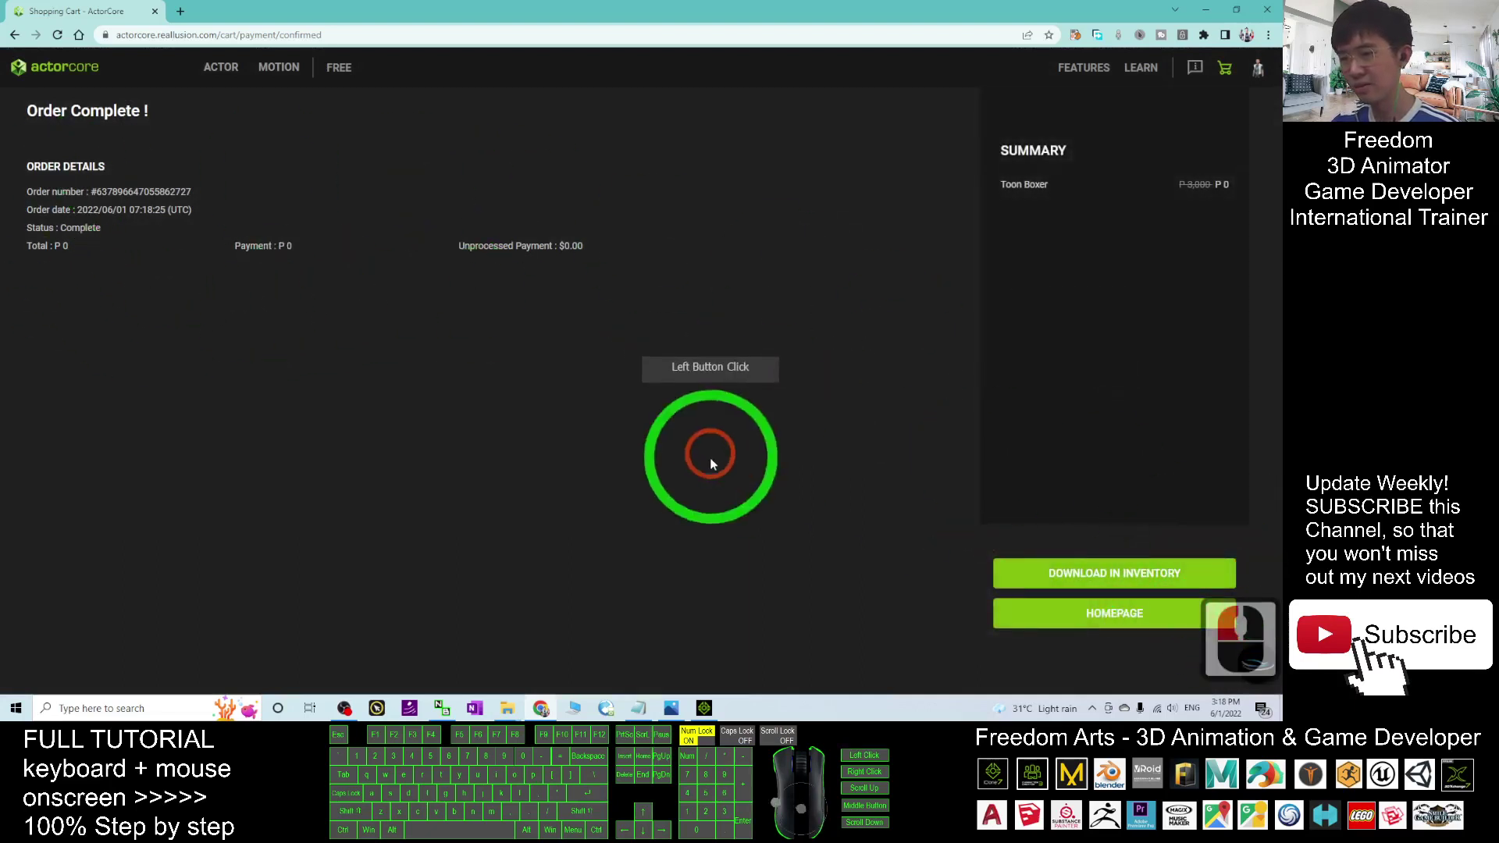
{"action": "left_click", "coordinate": [1118, 582]}
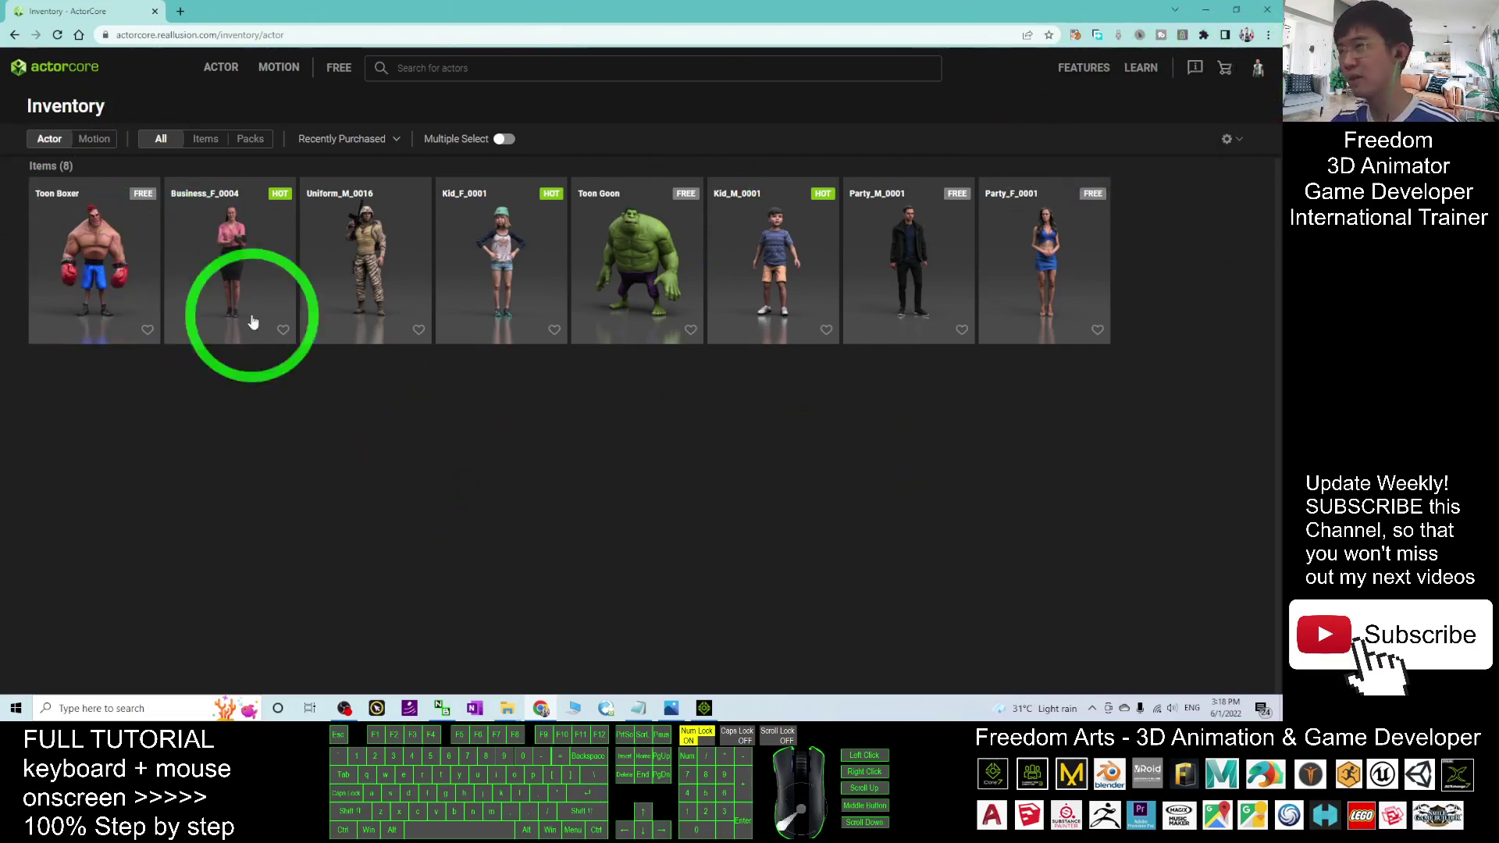
{"action": "mouse_move", "coordinate": [1255, 75]}
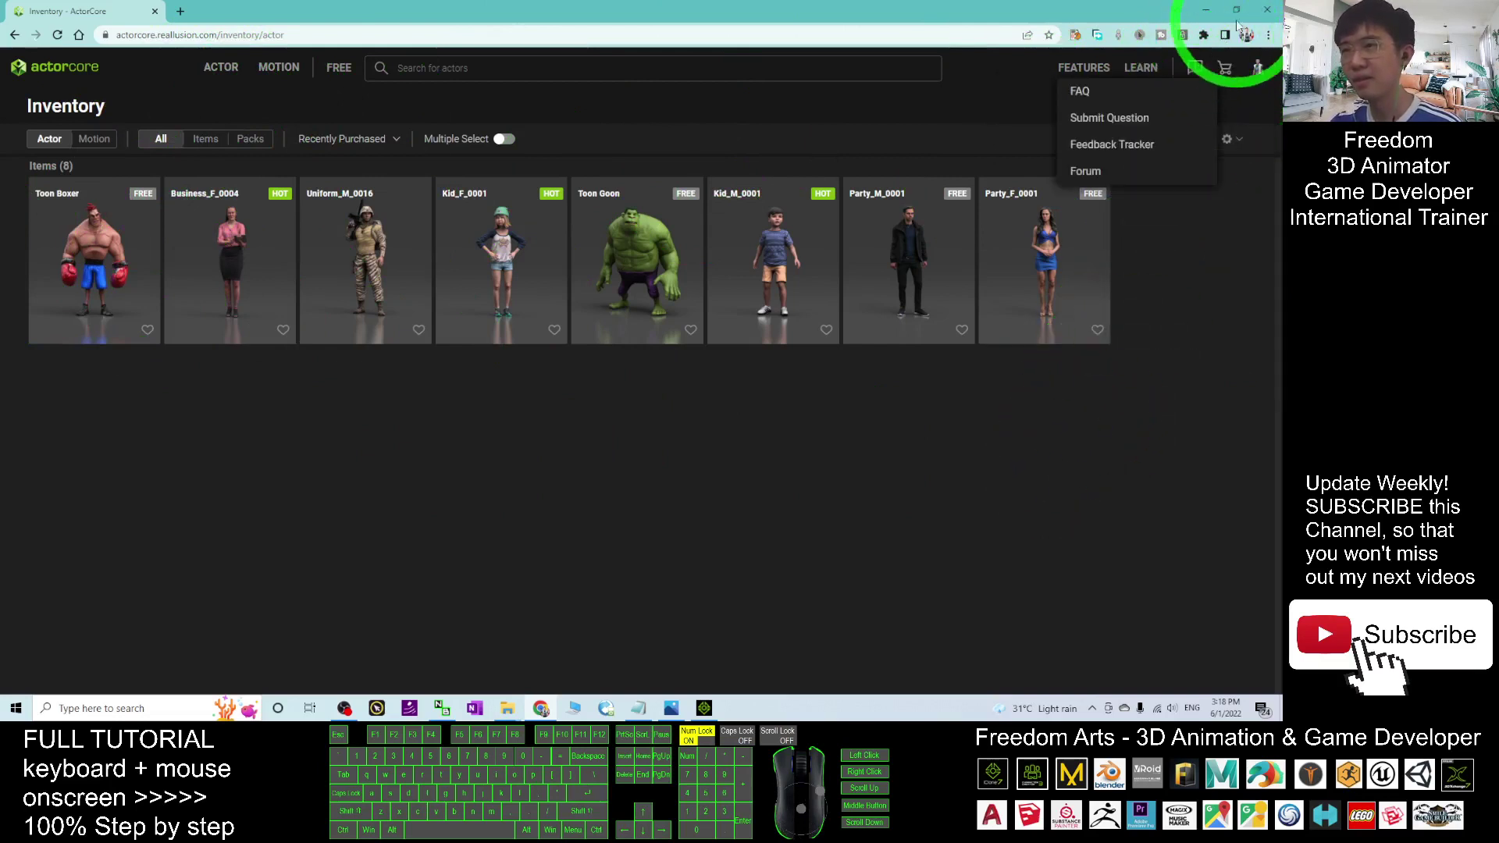
{"action": "mouse_move", "coordinate": [1266, 71]}
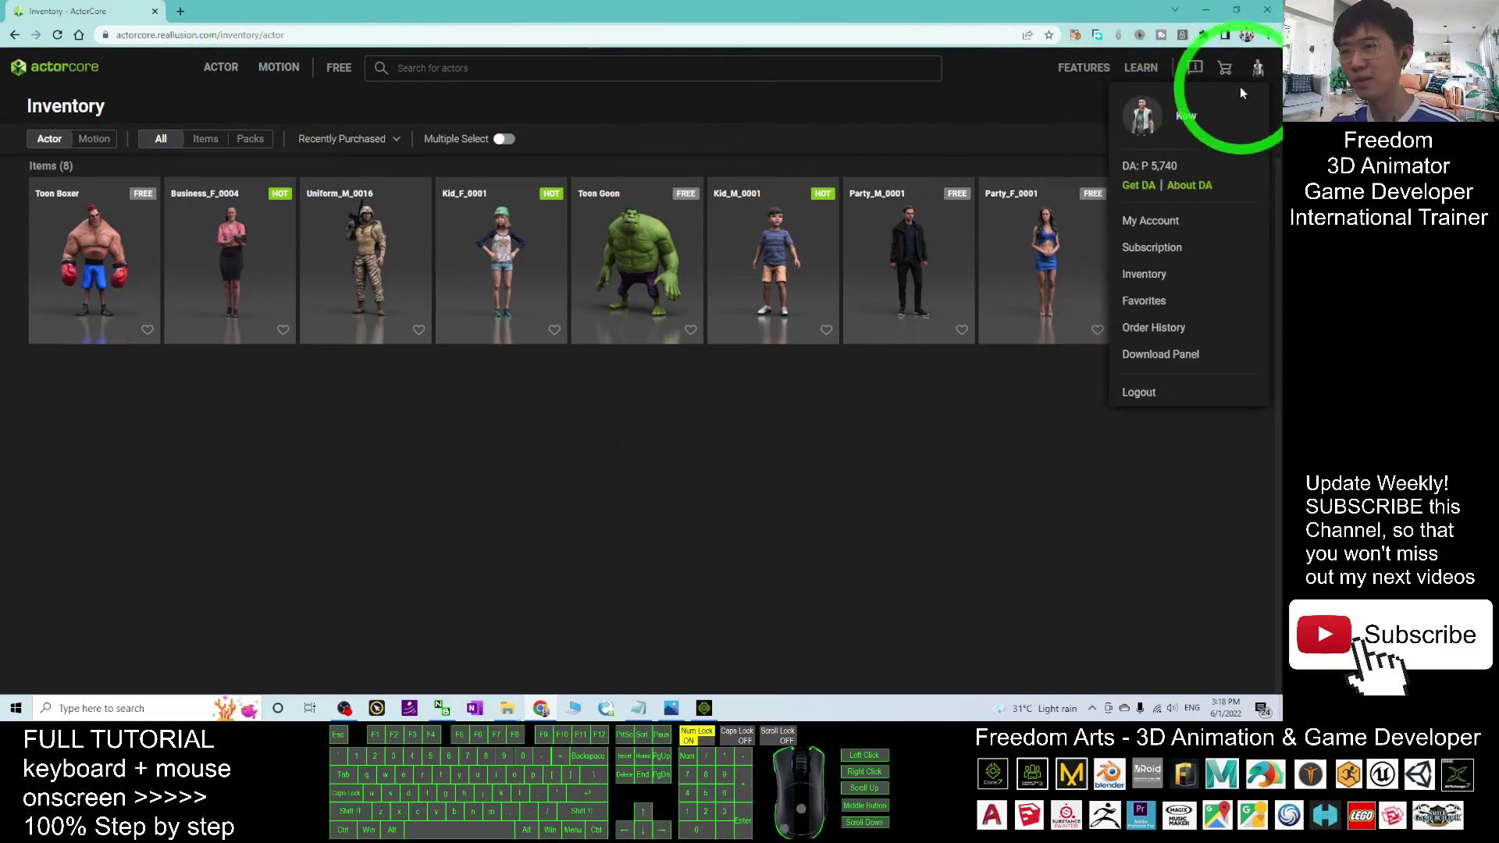
{"action": "left_click", "coordinate": [1152, 273]}
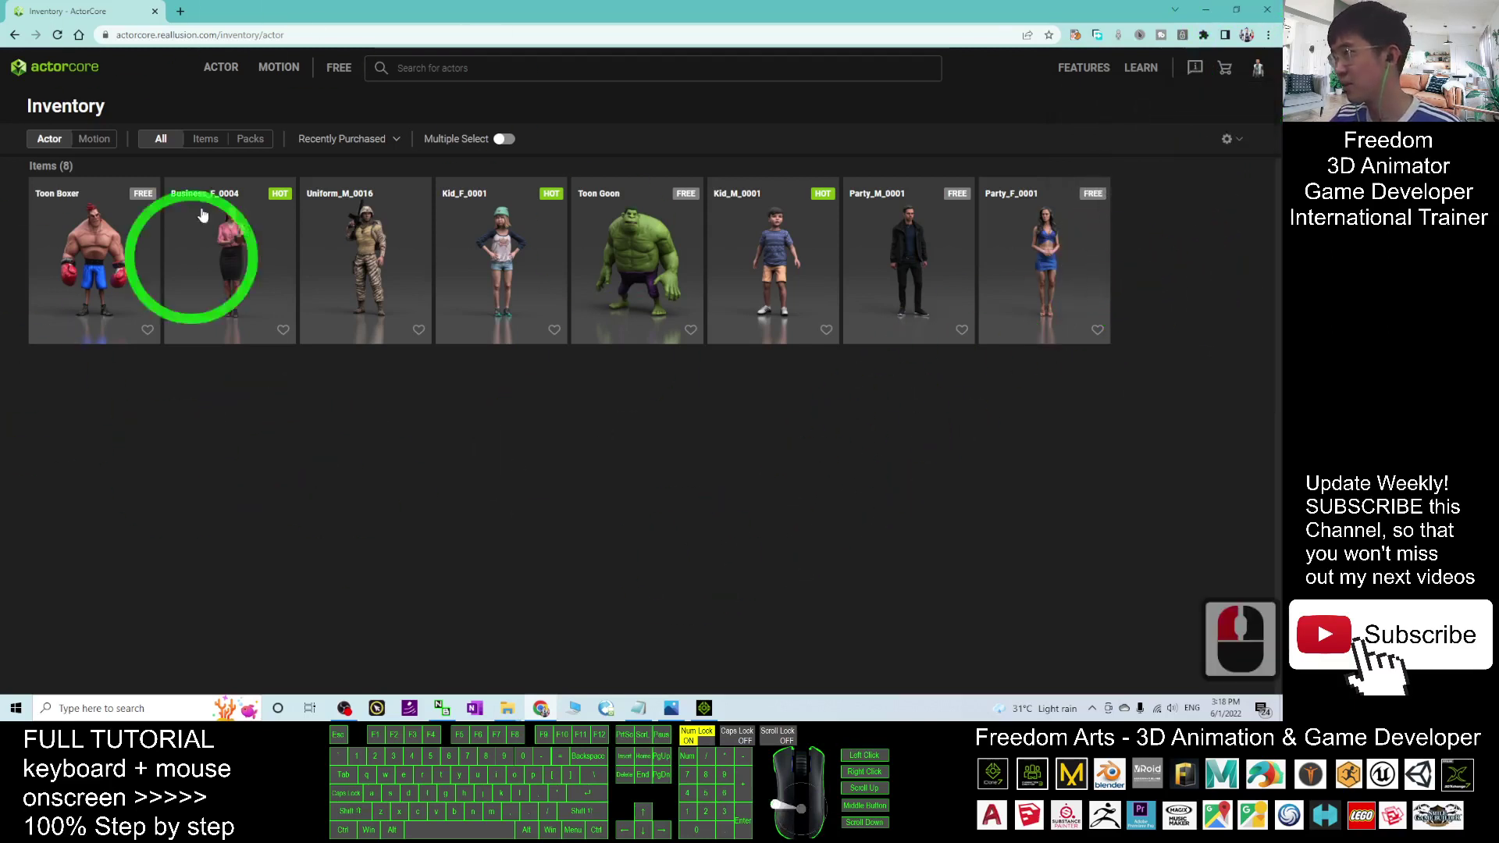
{"action": "left_click", "coordinate": [223, 84]}
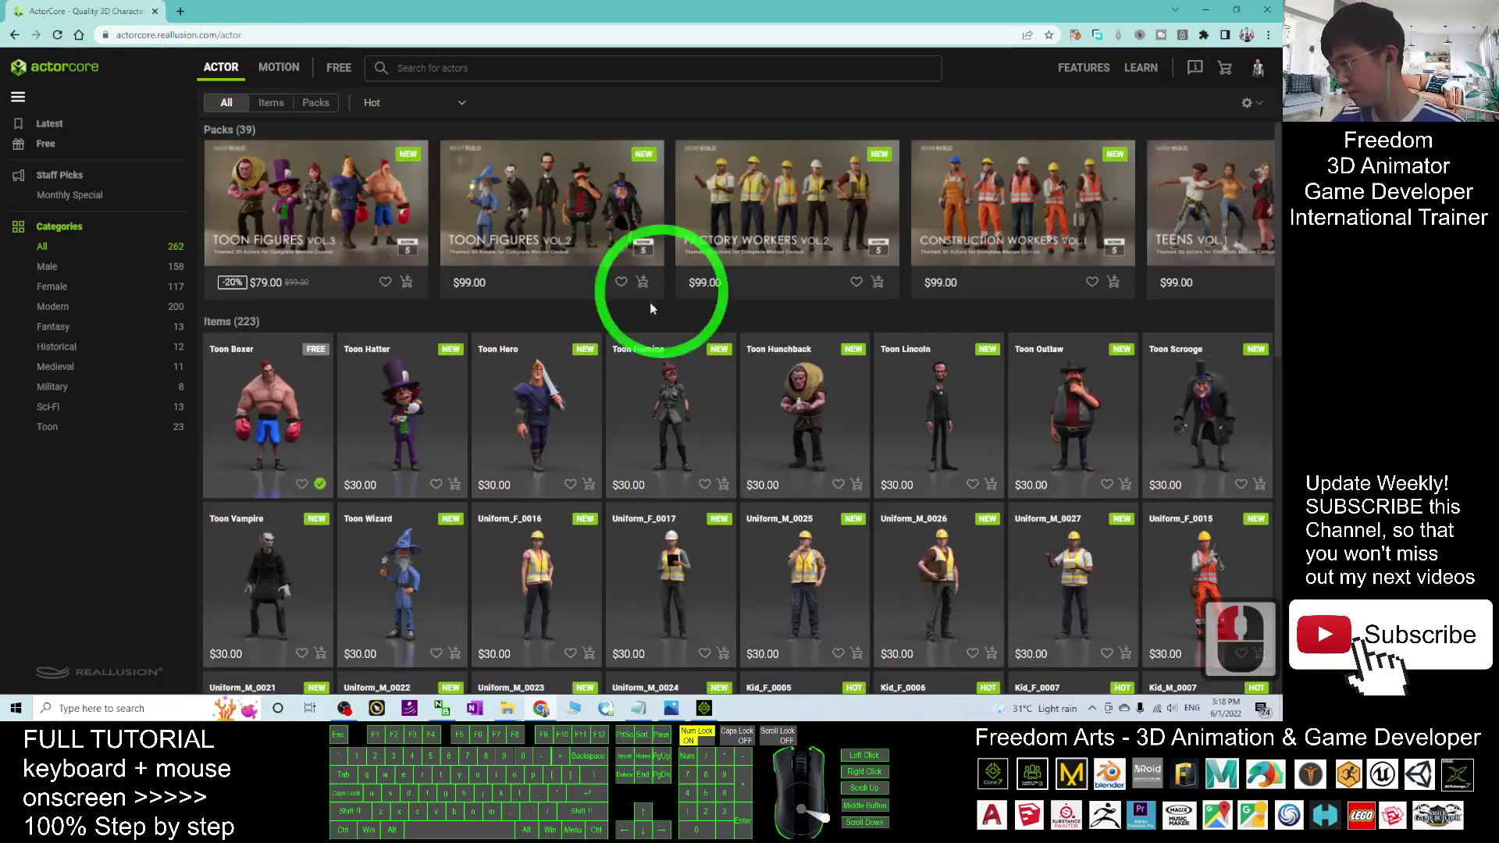
{"action": "mouse_move", "coordinate": [1263, 68]}
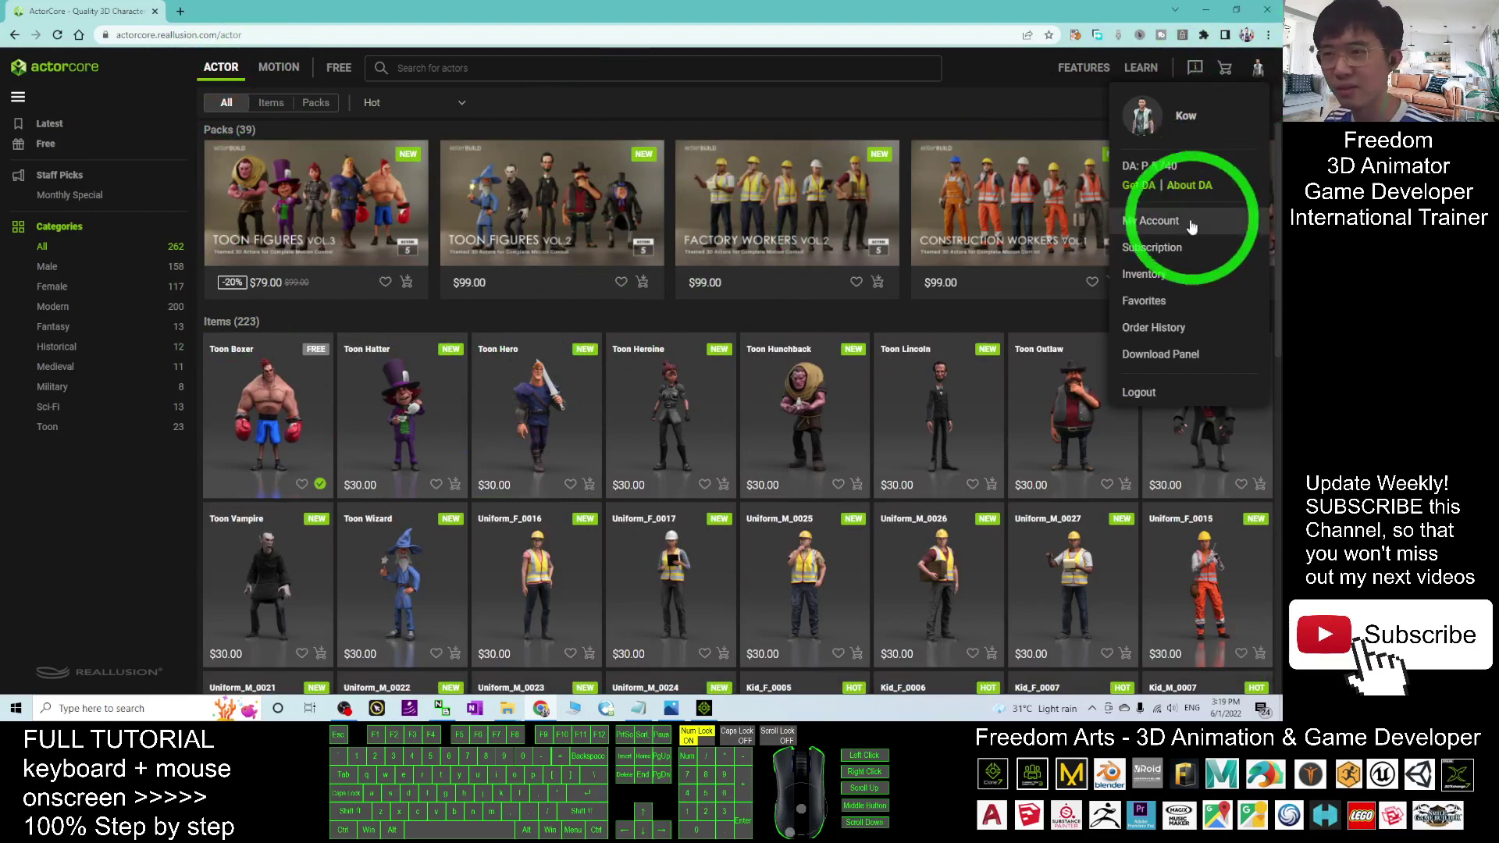
{"action": "left_click", "coordinate": [1145, 274]}
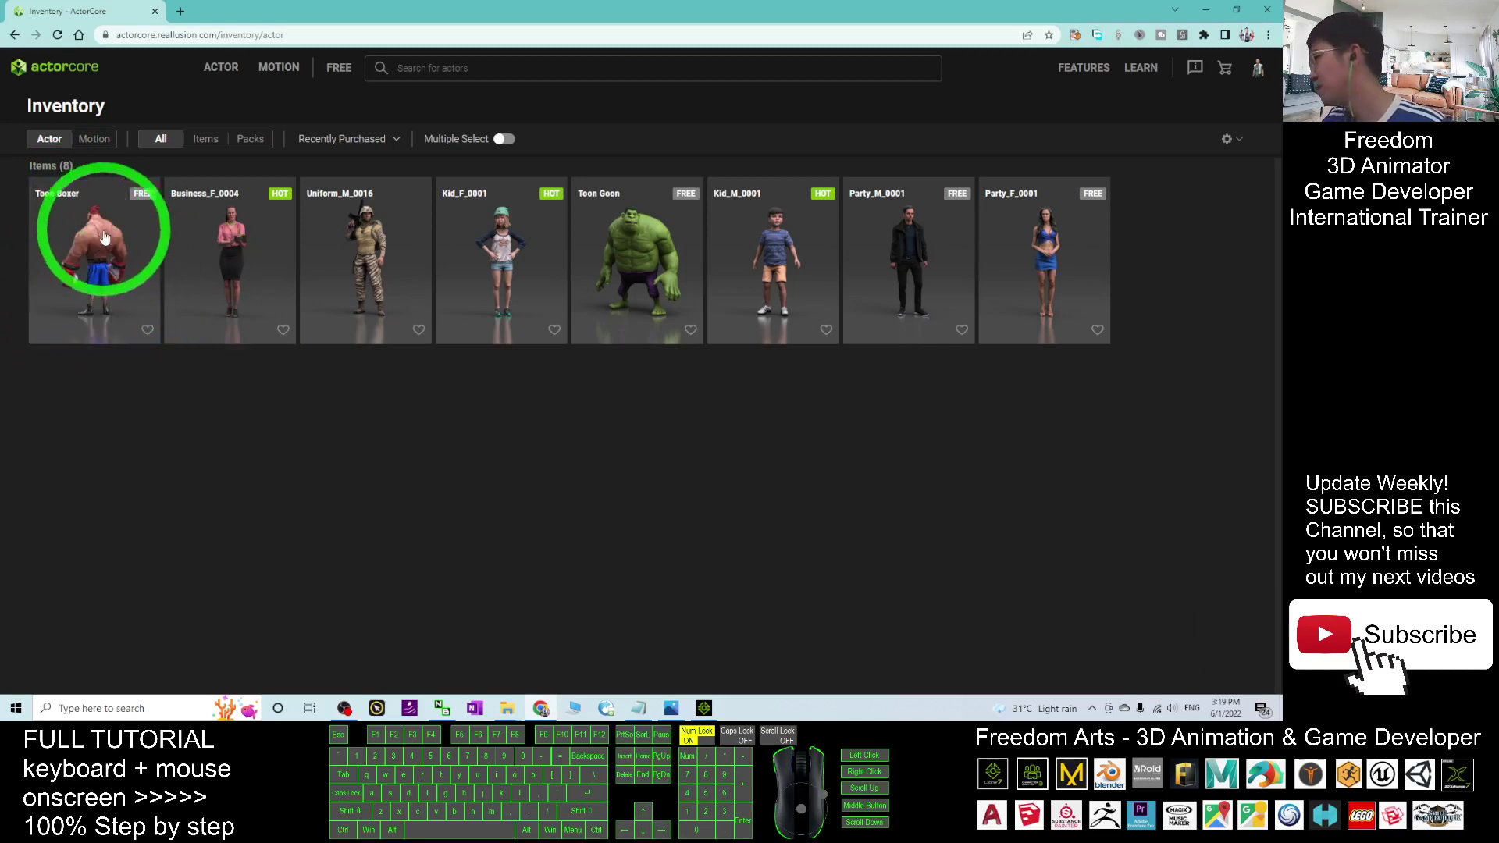
- Download the Toon Boxer actor with Target Application set to iClone/Character Creator
{"action": "left_click", "coordinate": [113, 258]}
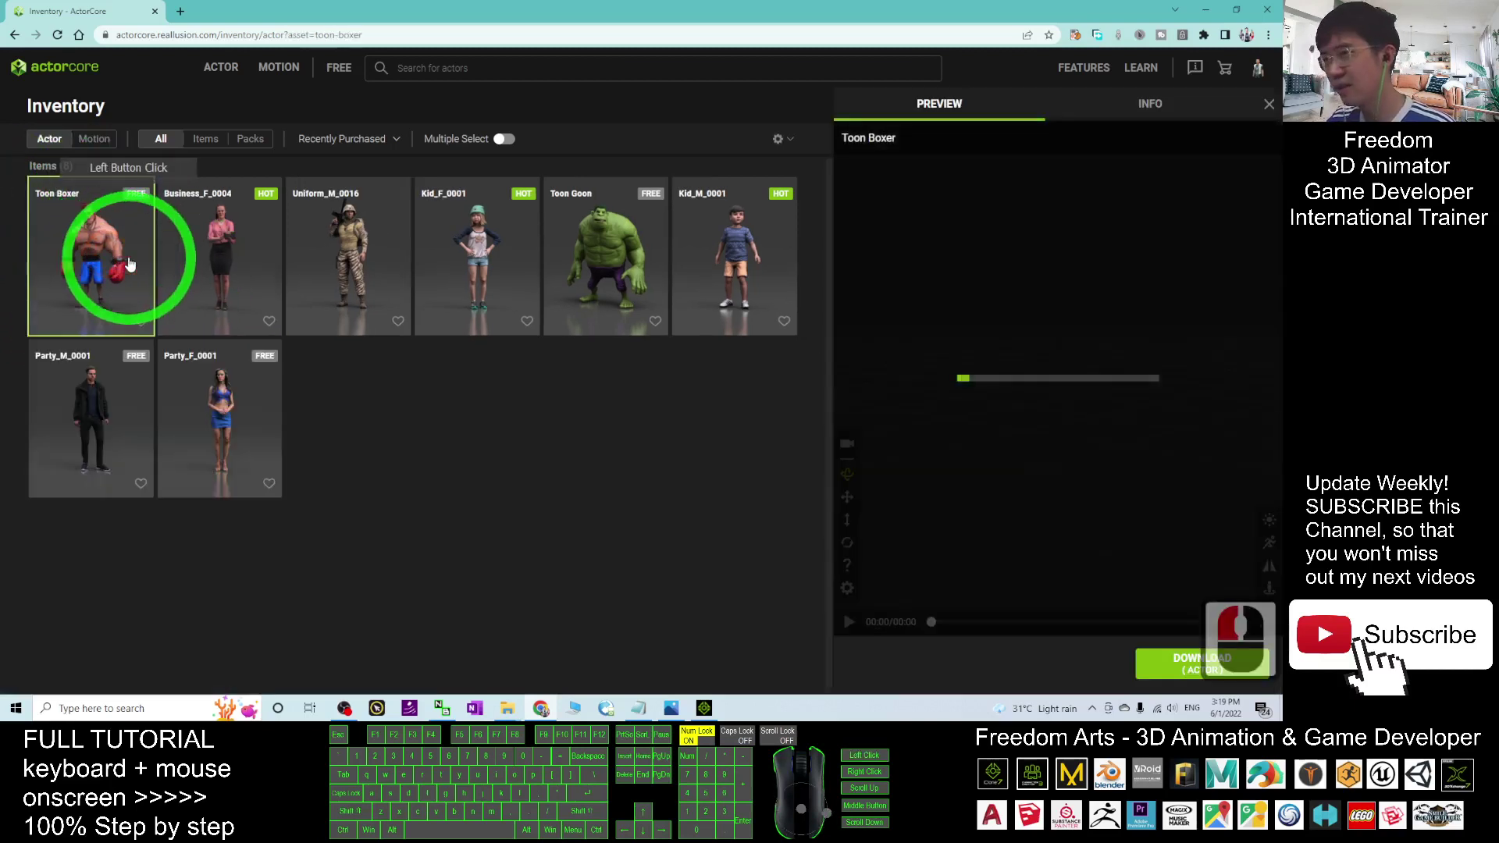
{"action": "left_click", "coordinate": [1192, 662]}
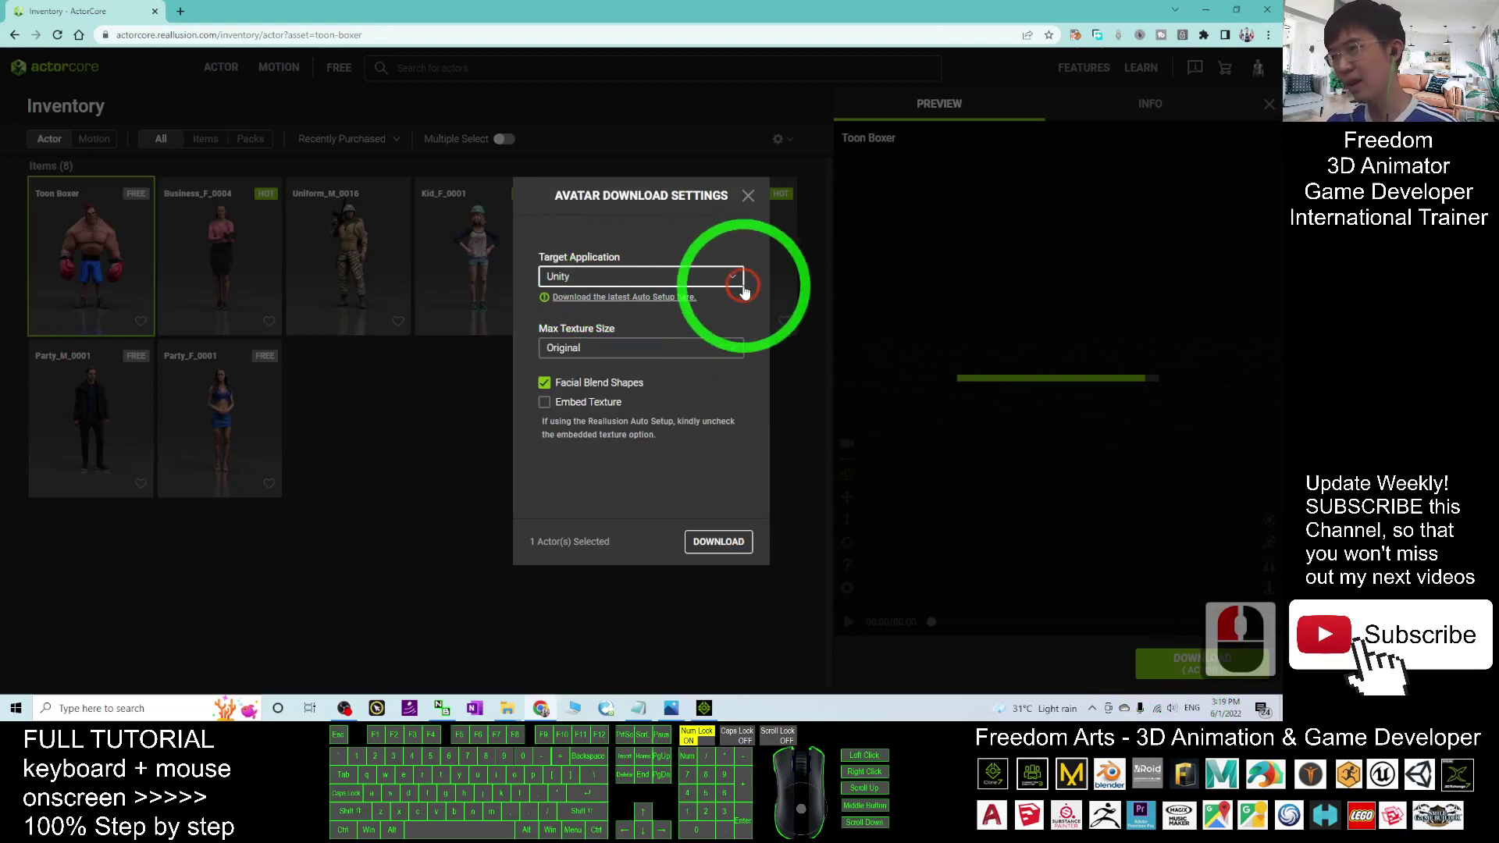
{"action": "left_click", "coordinate": [734, 279]}
{"action": "scroll", "coordinate": [712, 328], "scroll_direction": "down", "scroll_amount": 3}
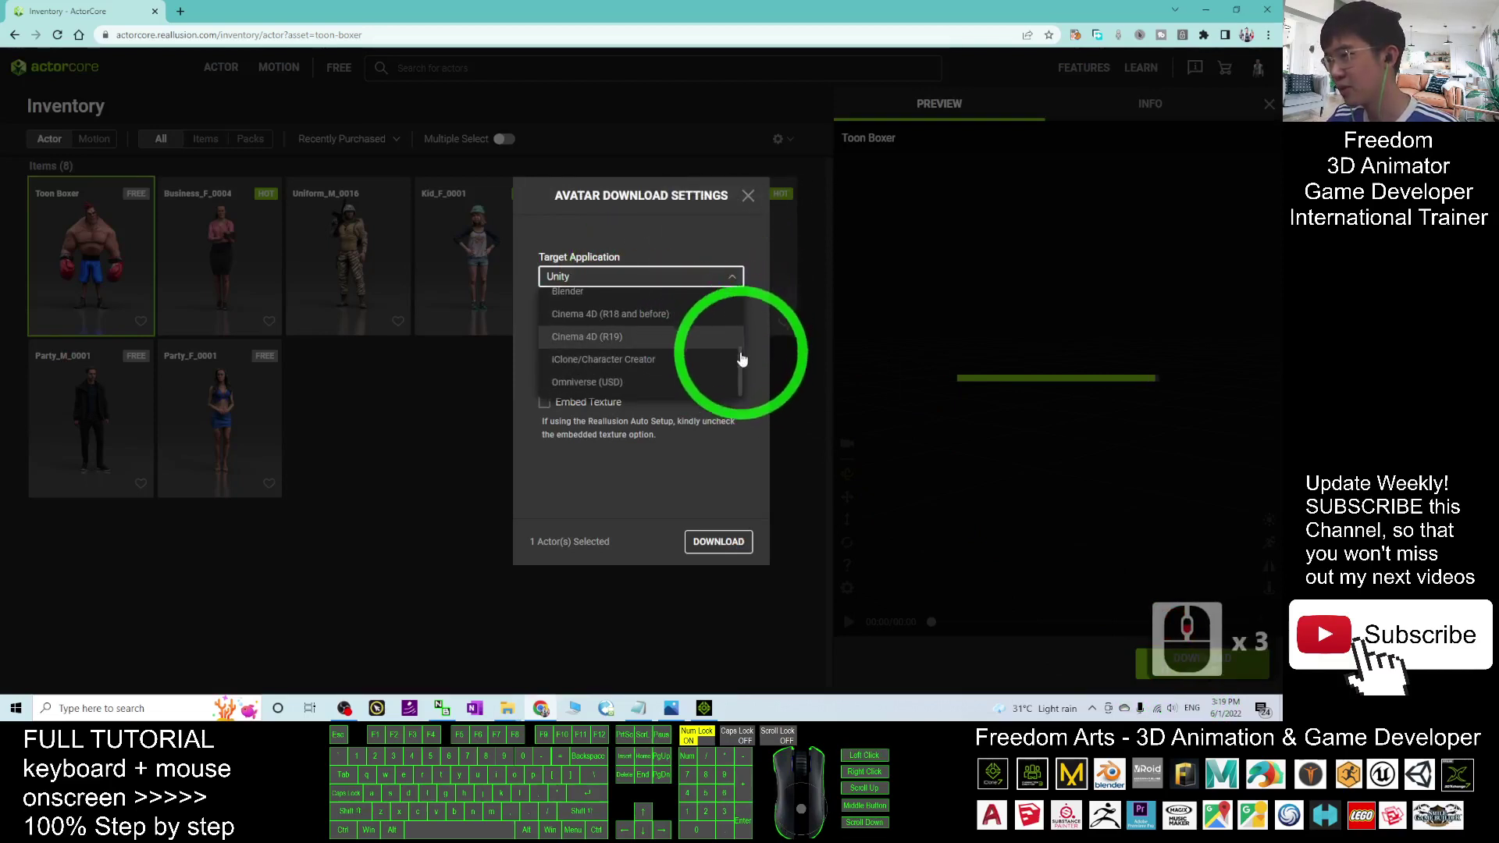
{"action": "left_click_drag", "start_coordinate": [740, 360], "coordinate": [644, 366]}
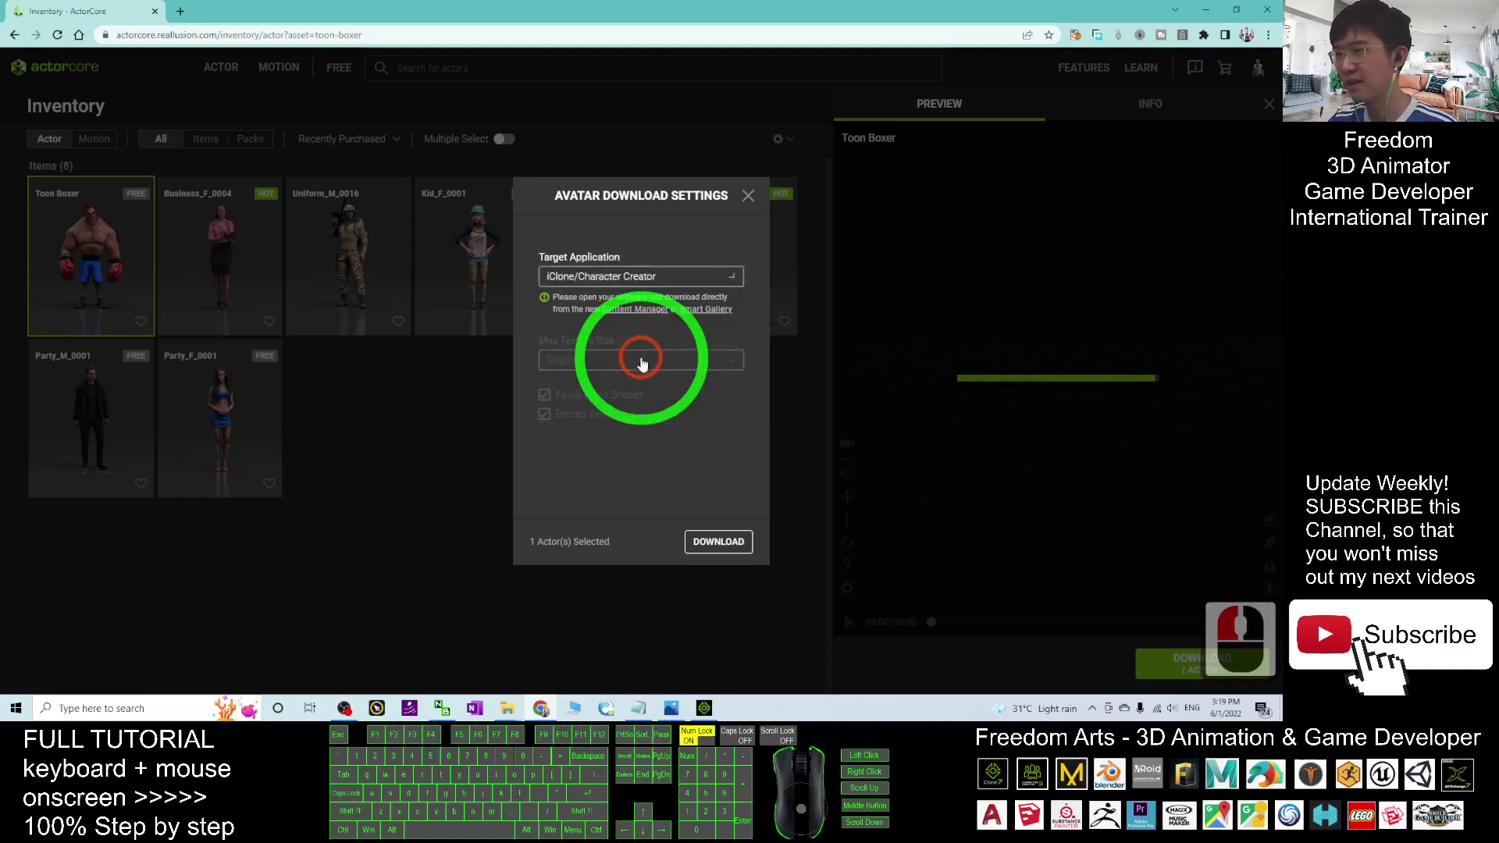
{"action": "left_click", "coordinate": [752, 215]}
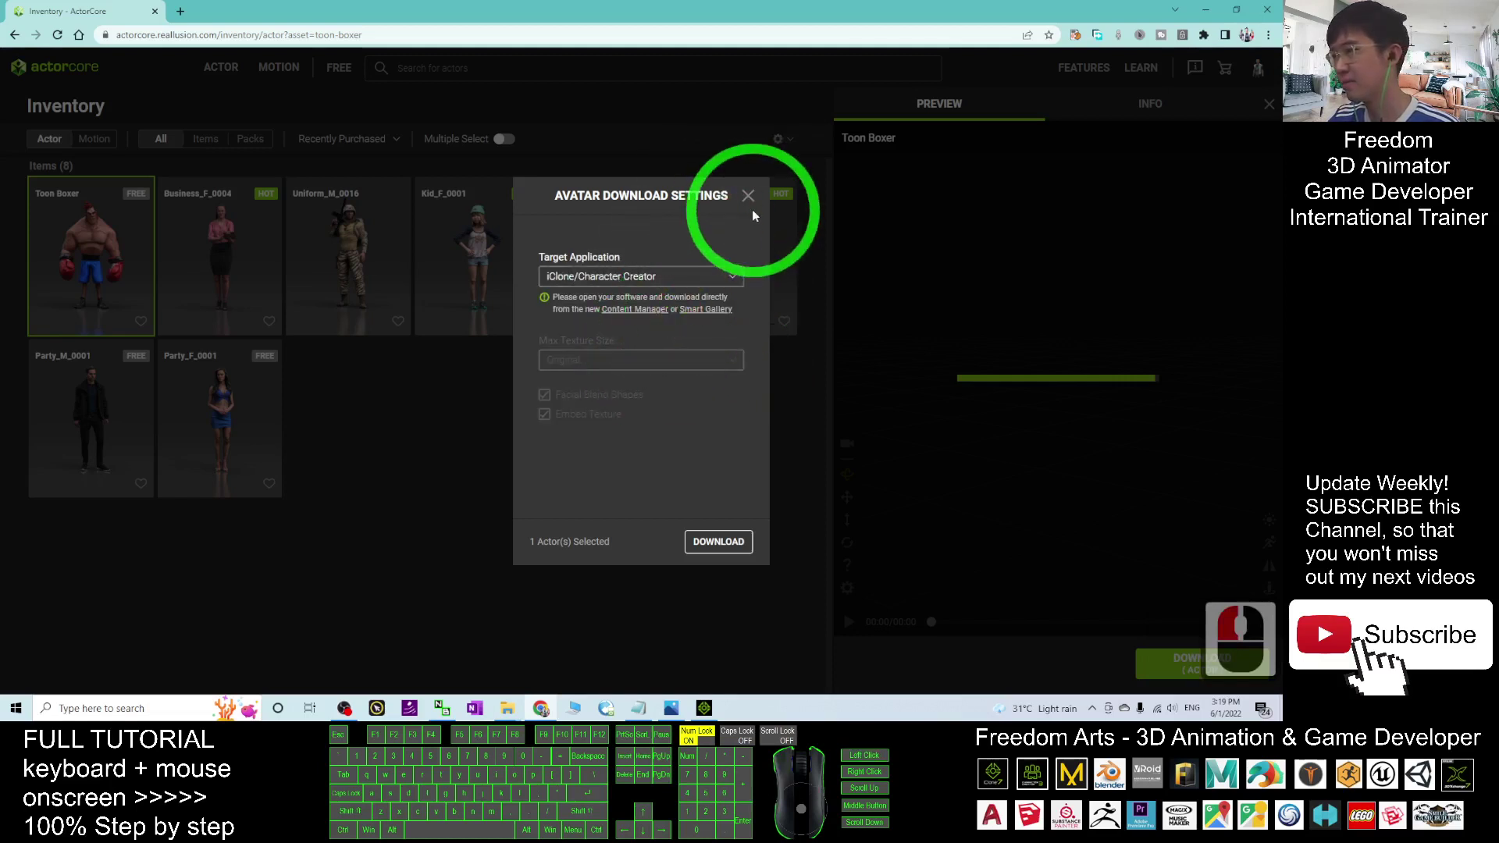
{"action": "left_click", "coordinate": [718, 542]}
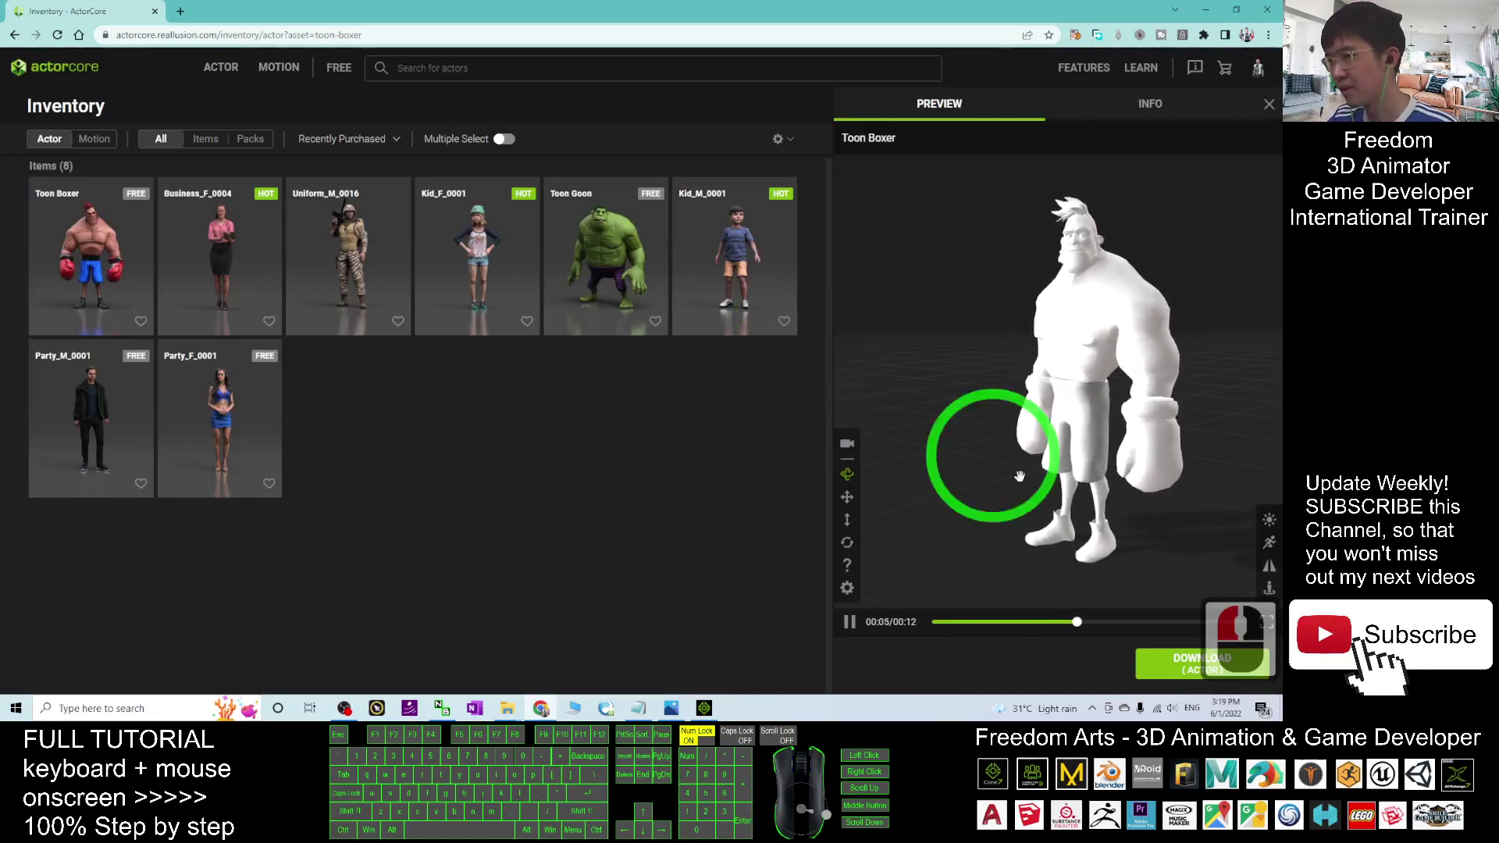
{"action": "left_click", "coordinate": [848, 621]}
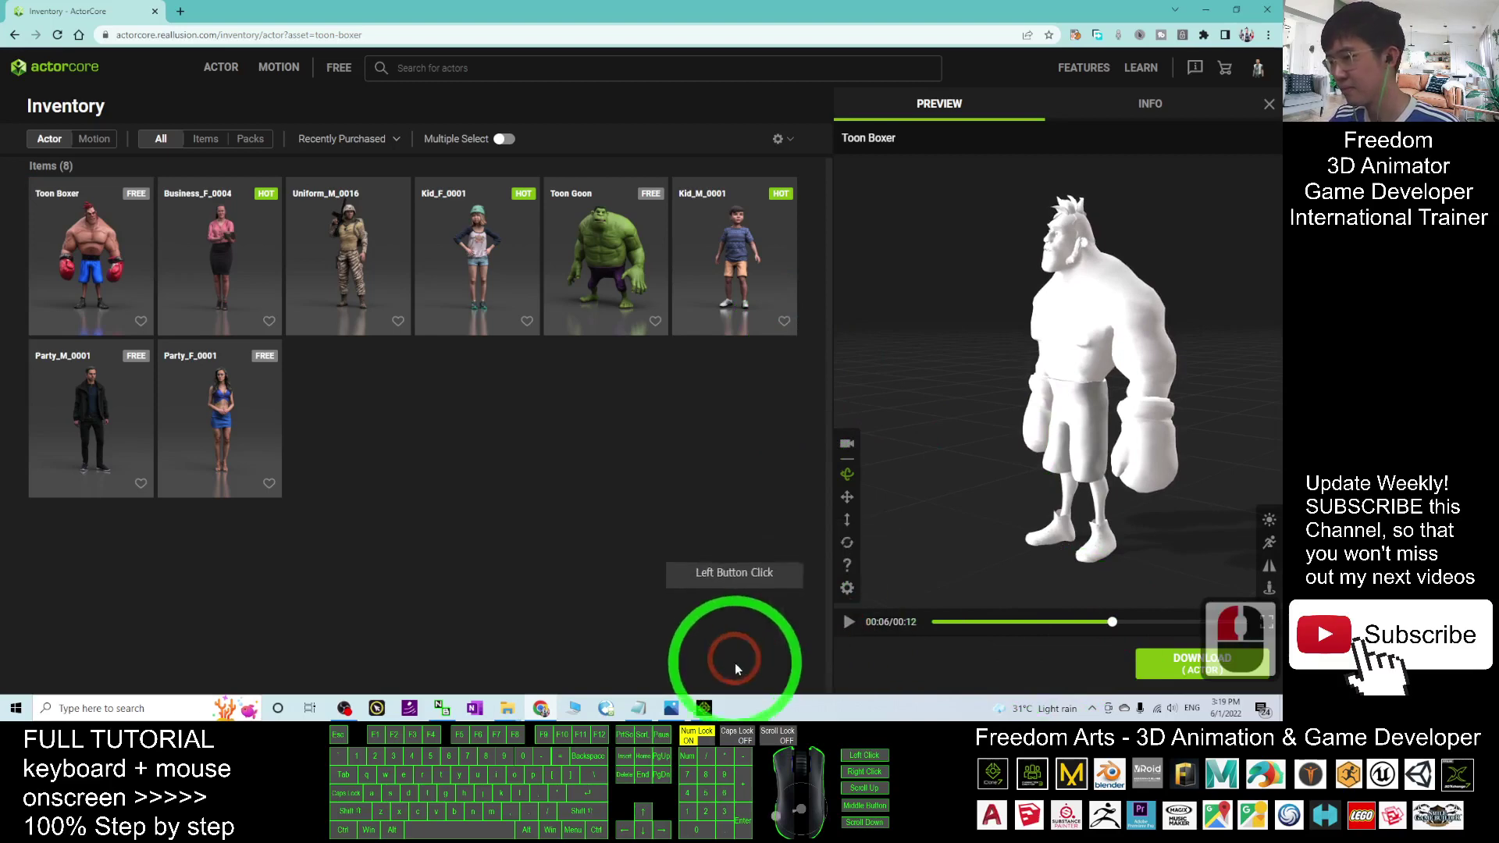
{"action": "left_click", "coordinate": [704, 709]}
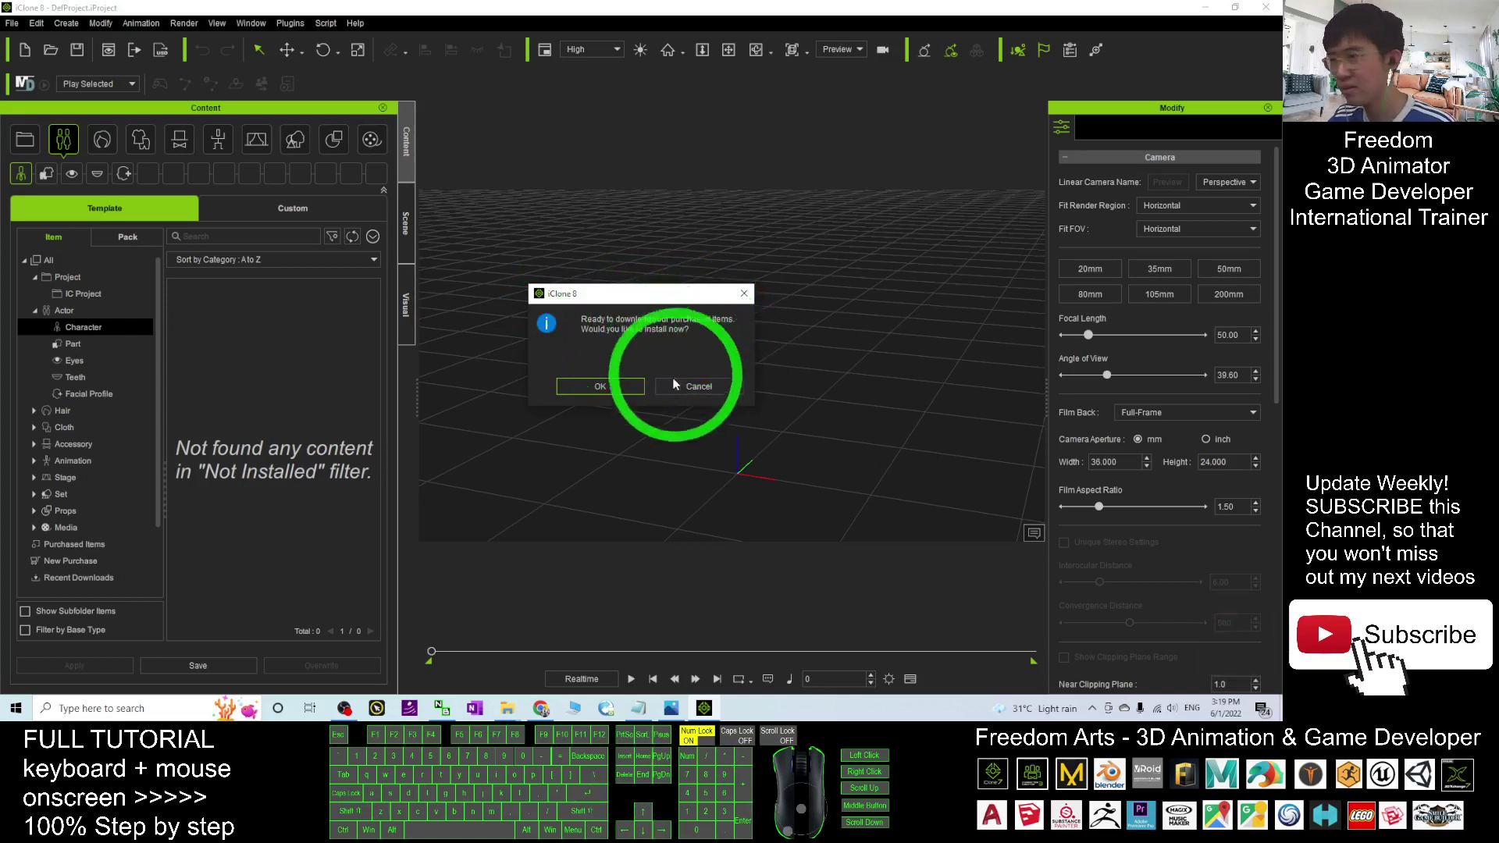
- Confirm installing the purchased items and select Recent Downloads in the Template tab
{"action": "left_click", "coordinate": [589, 388]}
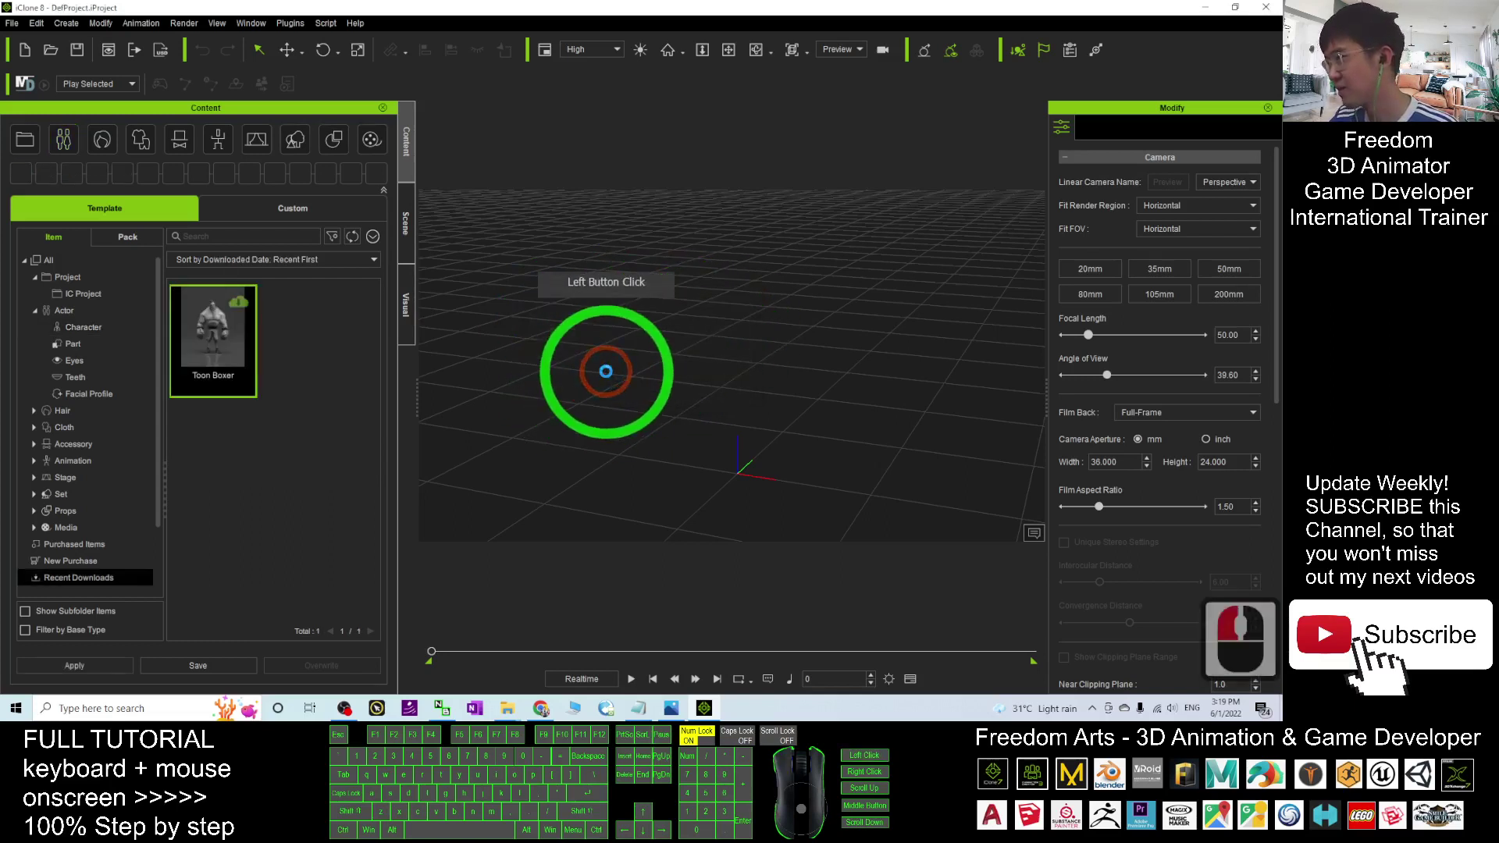
{"action": "left_click", "coordinate": [182, 349]}
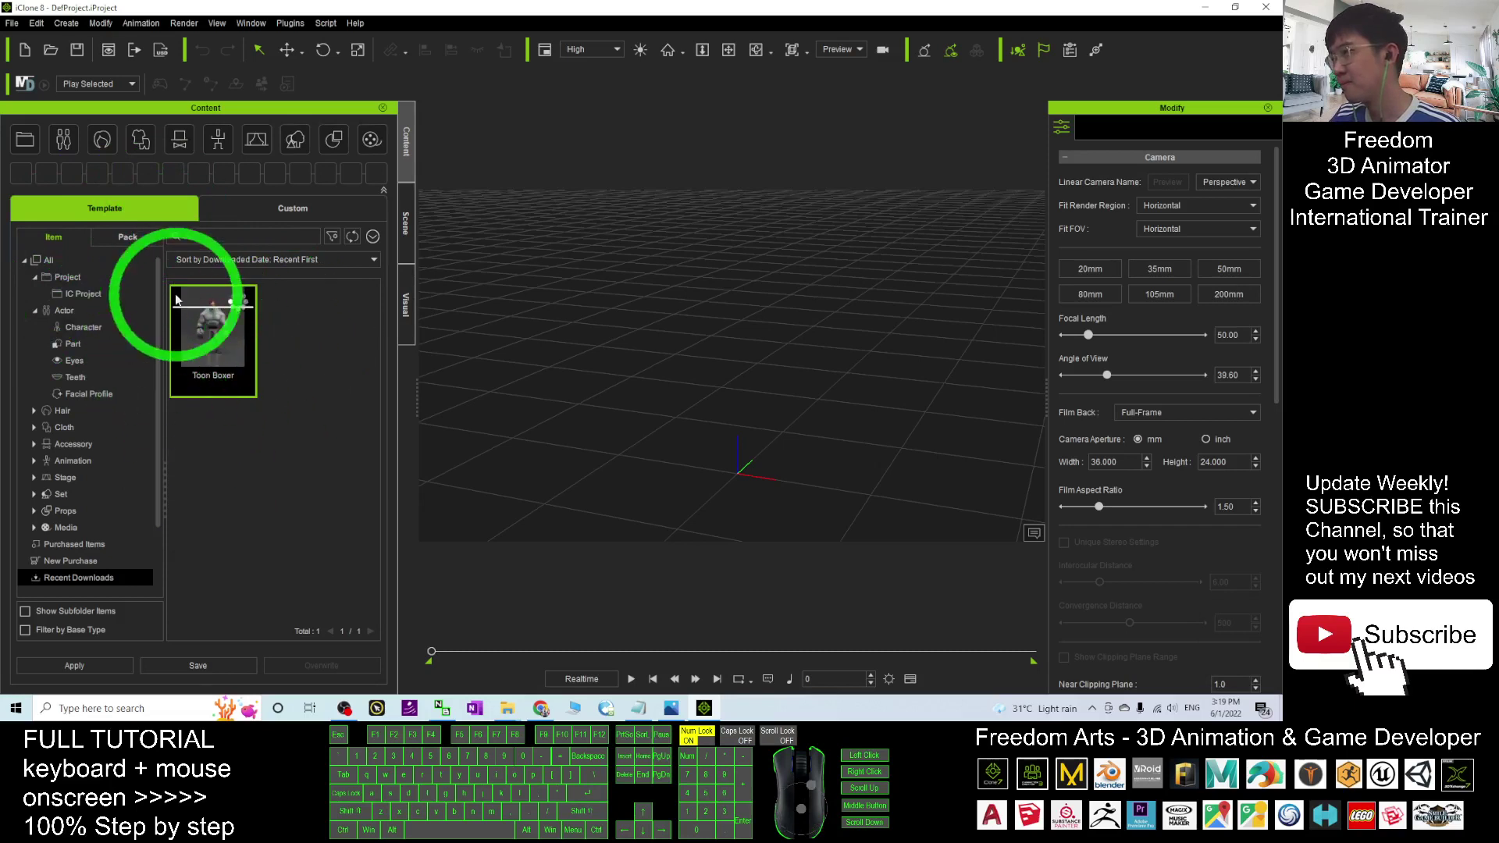
{"action": "mouse_move", "coordinate": [217, 378]}
{"action": "left_mouse_down"}
{"action": "mouse_move", "coordinate": [335, 360]}
{"action": "mouse_move", "coordinate": [234, 359]}
{"action": "mouse_move", "coordinate": [238, 338]}
{"action": "mouse_move", "coordinate": [238, 361]}
{"action": "mouse_move", "coordinate": [332, 386]}
{"action": "mouse_move", "coordinate": [289, 396]}
{"action": "left_mouse_up"}
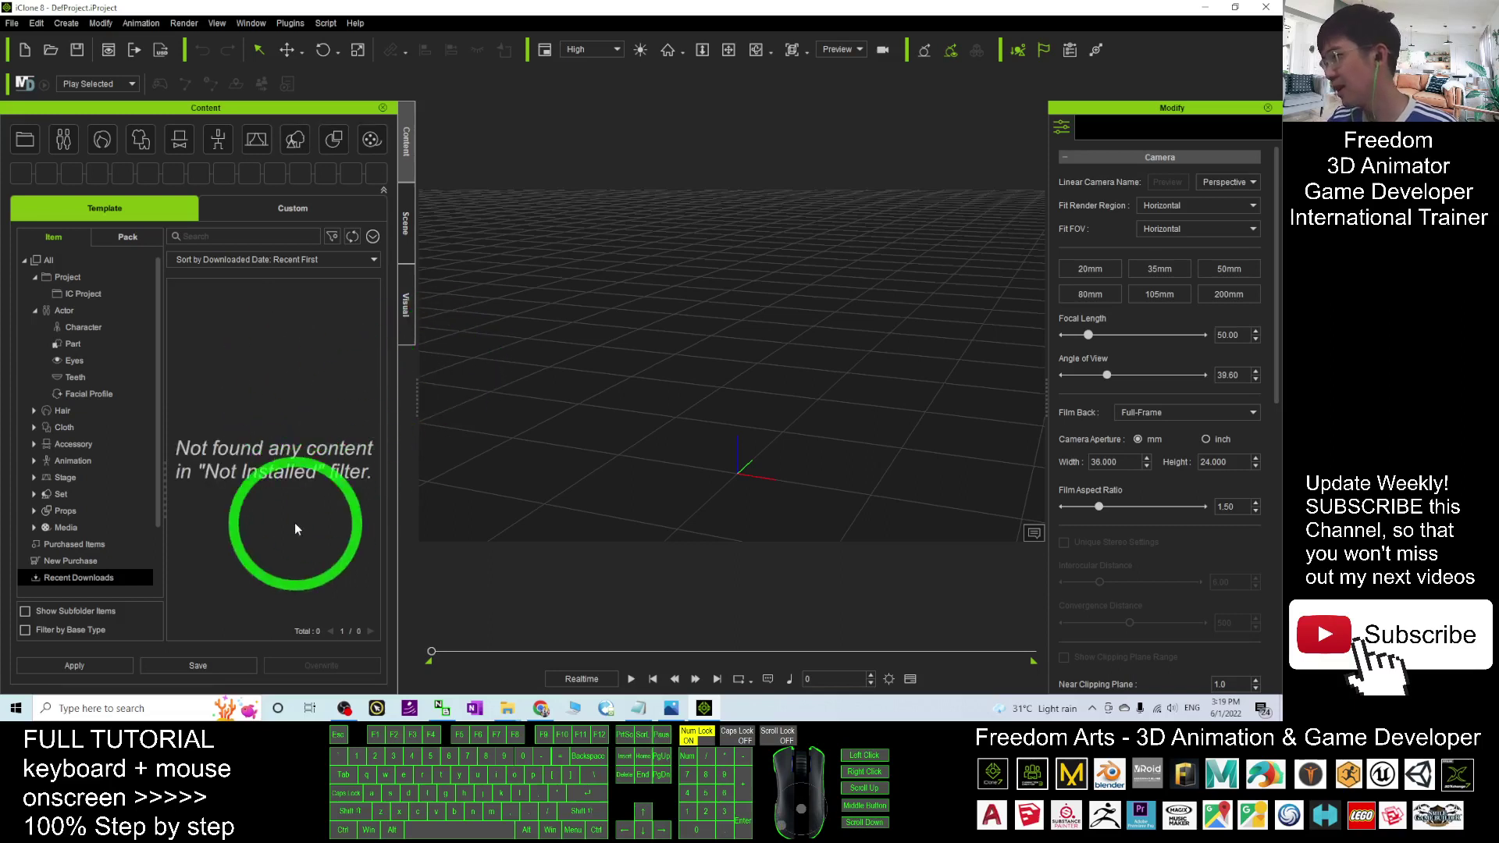
{"action": "mouse_move", "coordinate": [286, 533]}
{"action": "left_mouse_down"}
{"action": "mouse_move", "coordinate": [292, 467]}
{"action": "mouse_move", "coordinate": [228, 449]}
{"action": "mouse_move", "coordinate": [311, 327]}
{"action": "mouse_move", "coordinate": [309, 471]}
{"action": "left_mouse_up"}
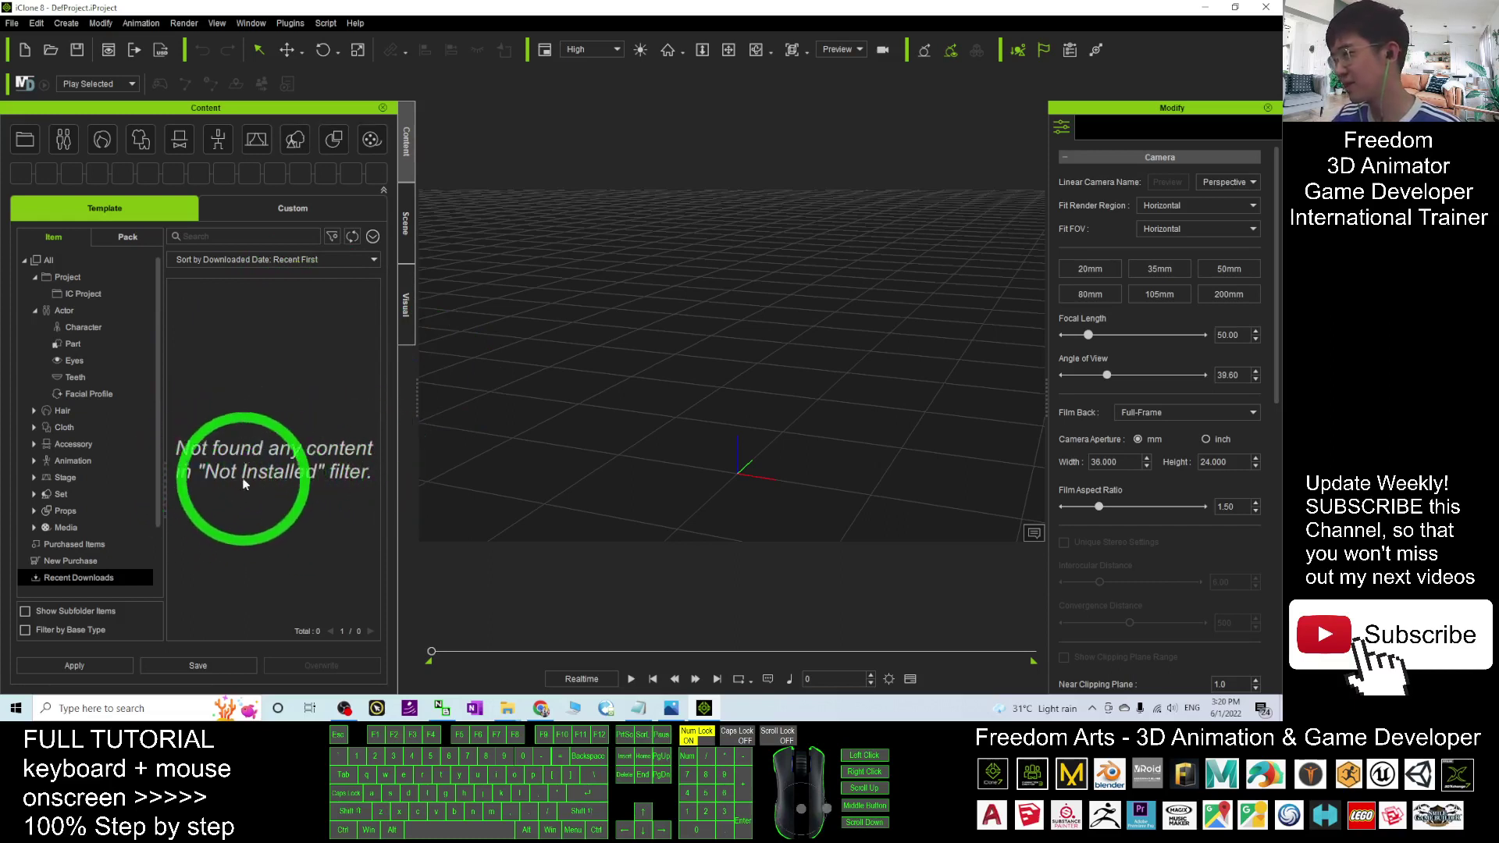
- Set the content filter to Installed and open Actor's Recent Downloads
{"action": "left_click", "coordinate": [374, 238]}
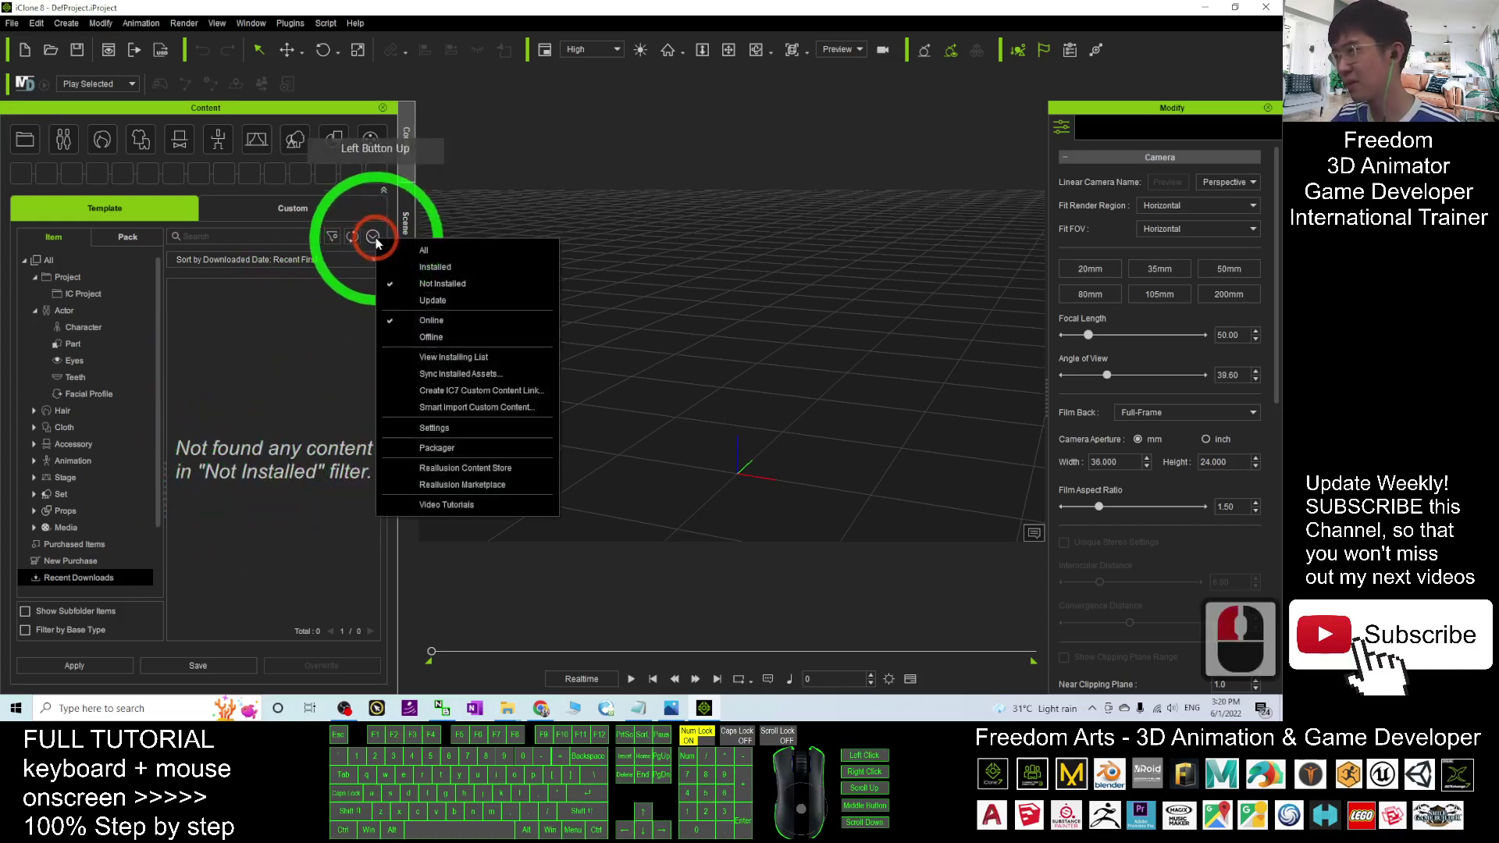
{"action": "left_click", "coordinate": [418, 270]}
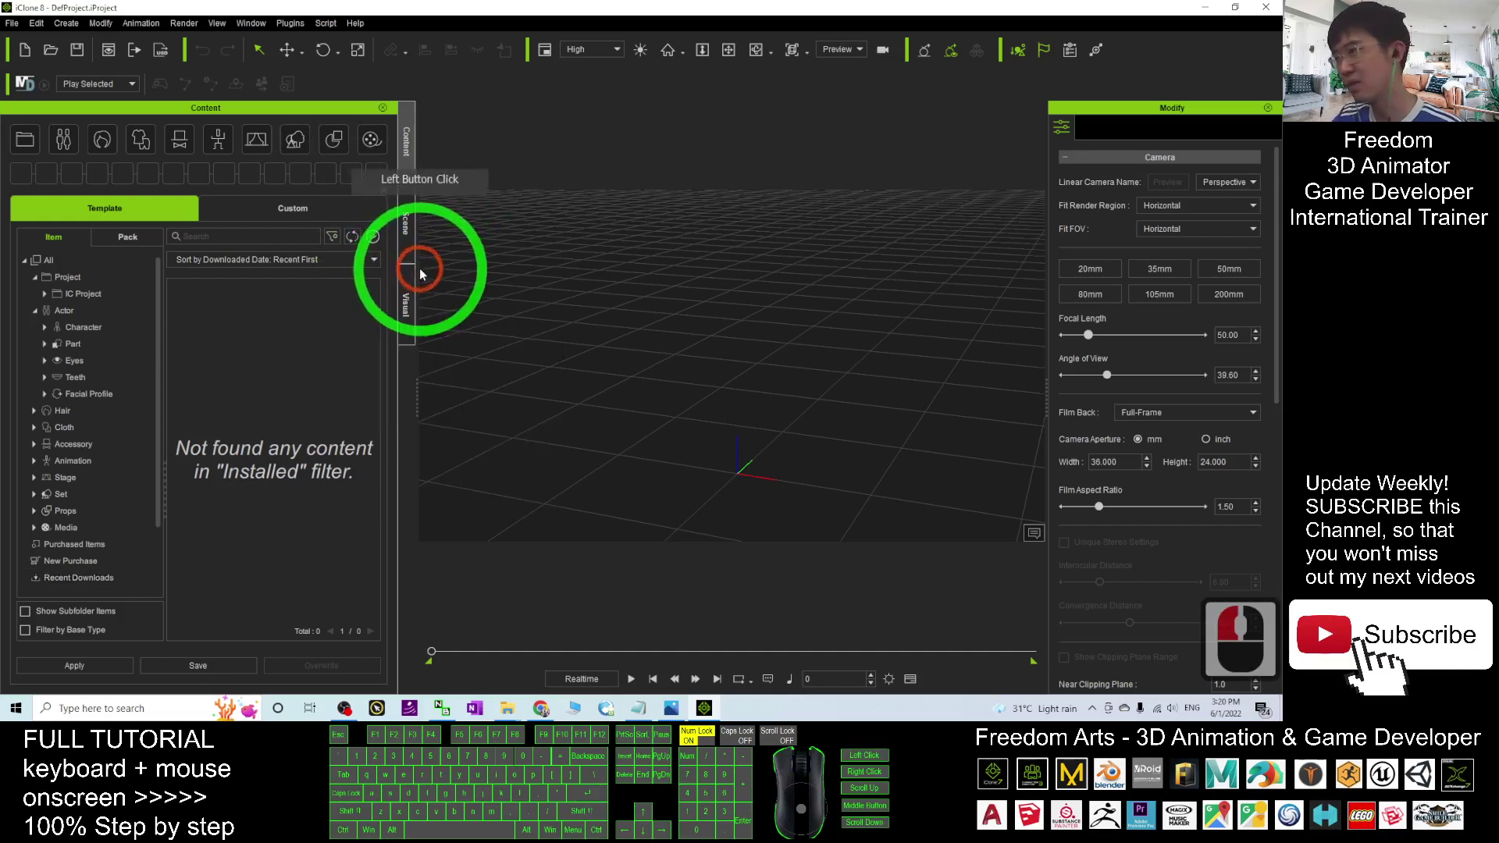
{"action": "left_click", "coordinate": [64, 313]}
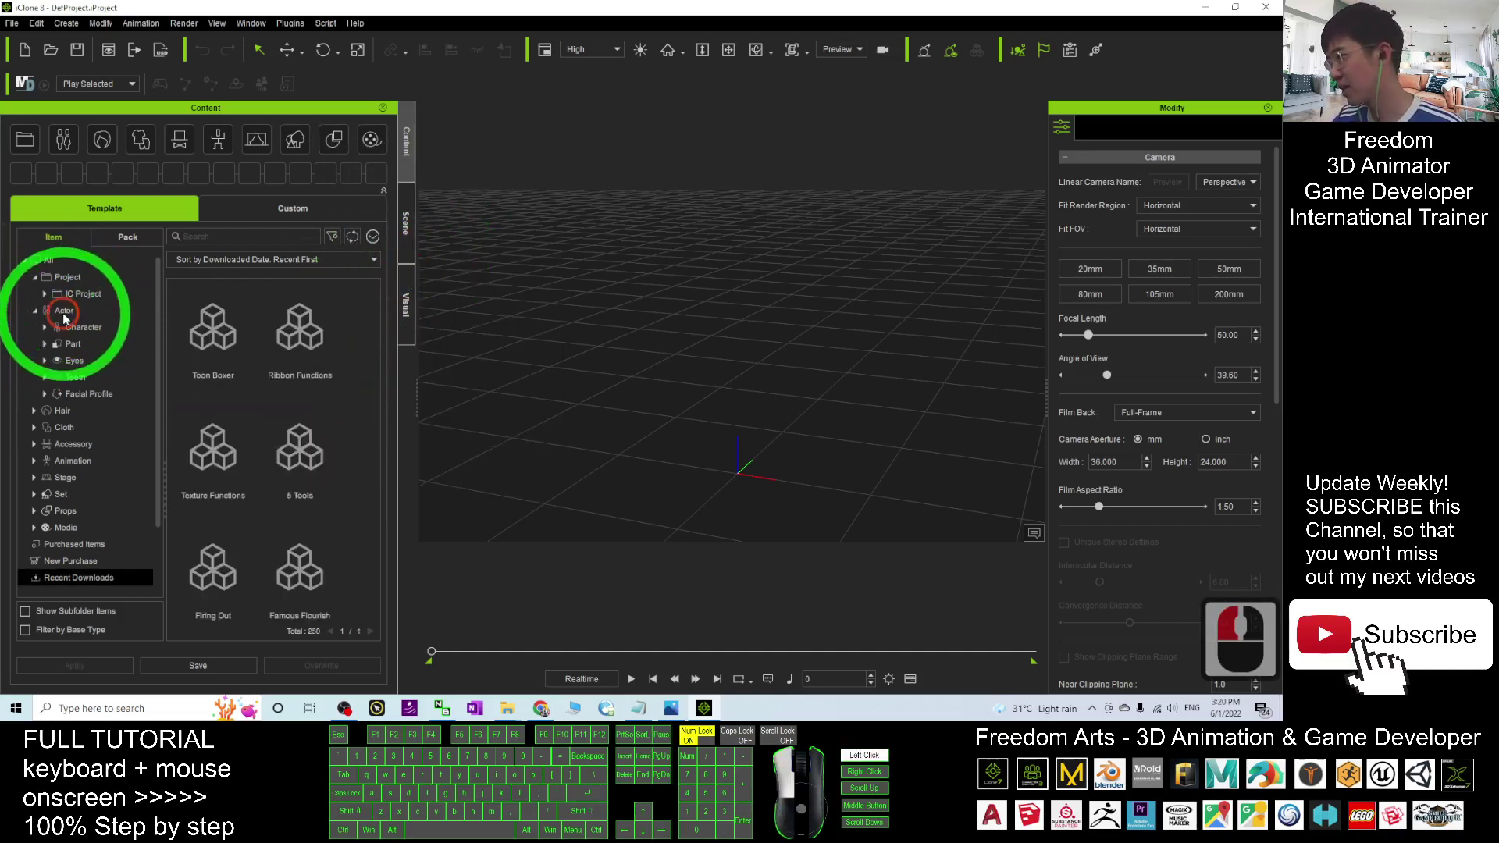
{"action": "left_click", "coordinate": [68, 310]}
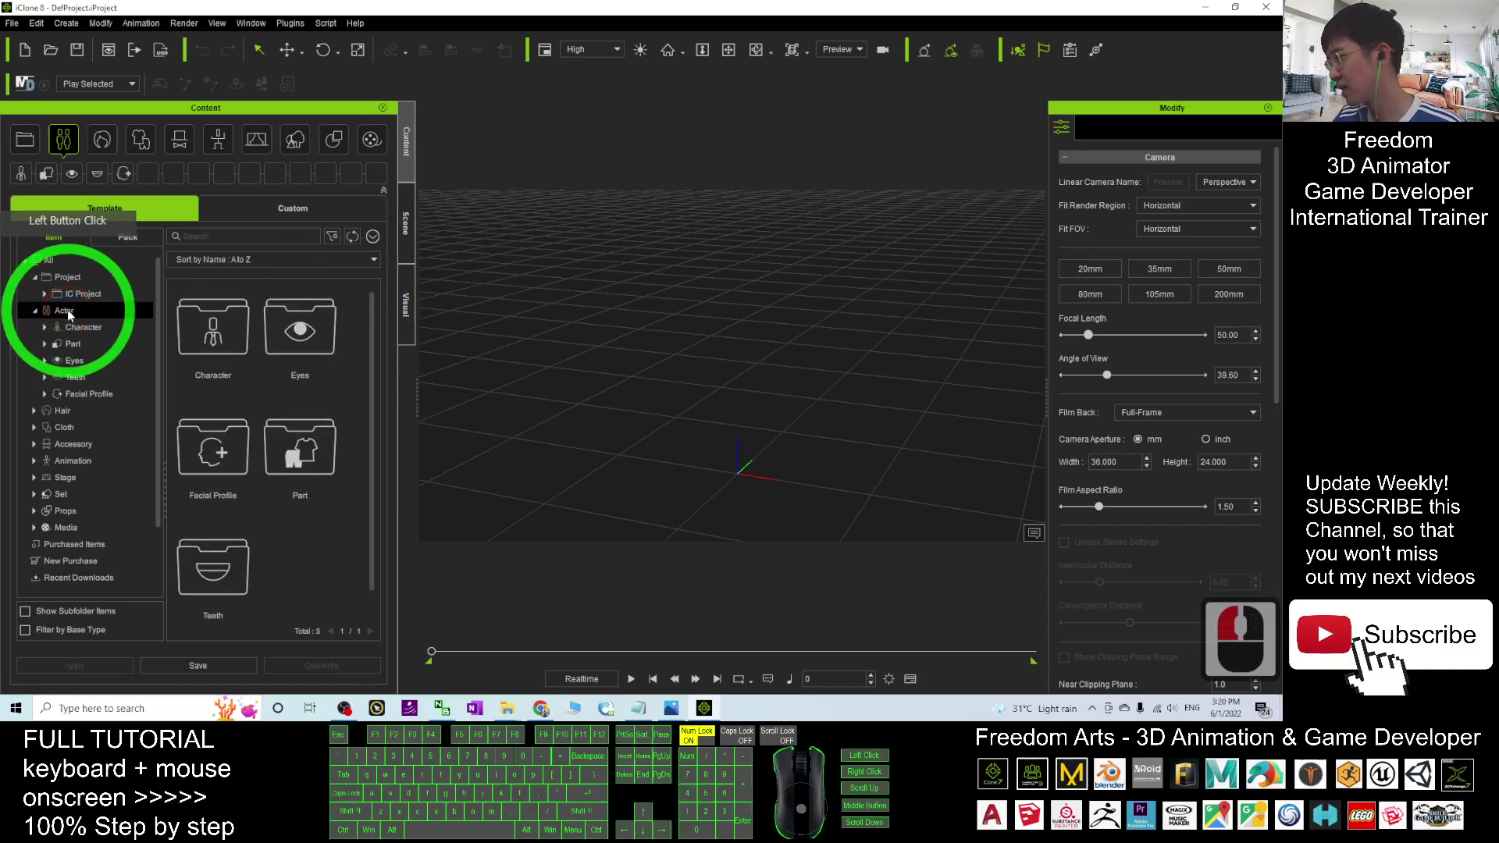
{"action": "left_click", "coordinate": [71, 575]}
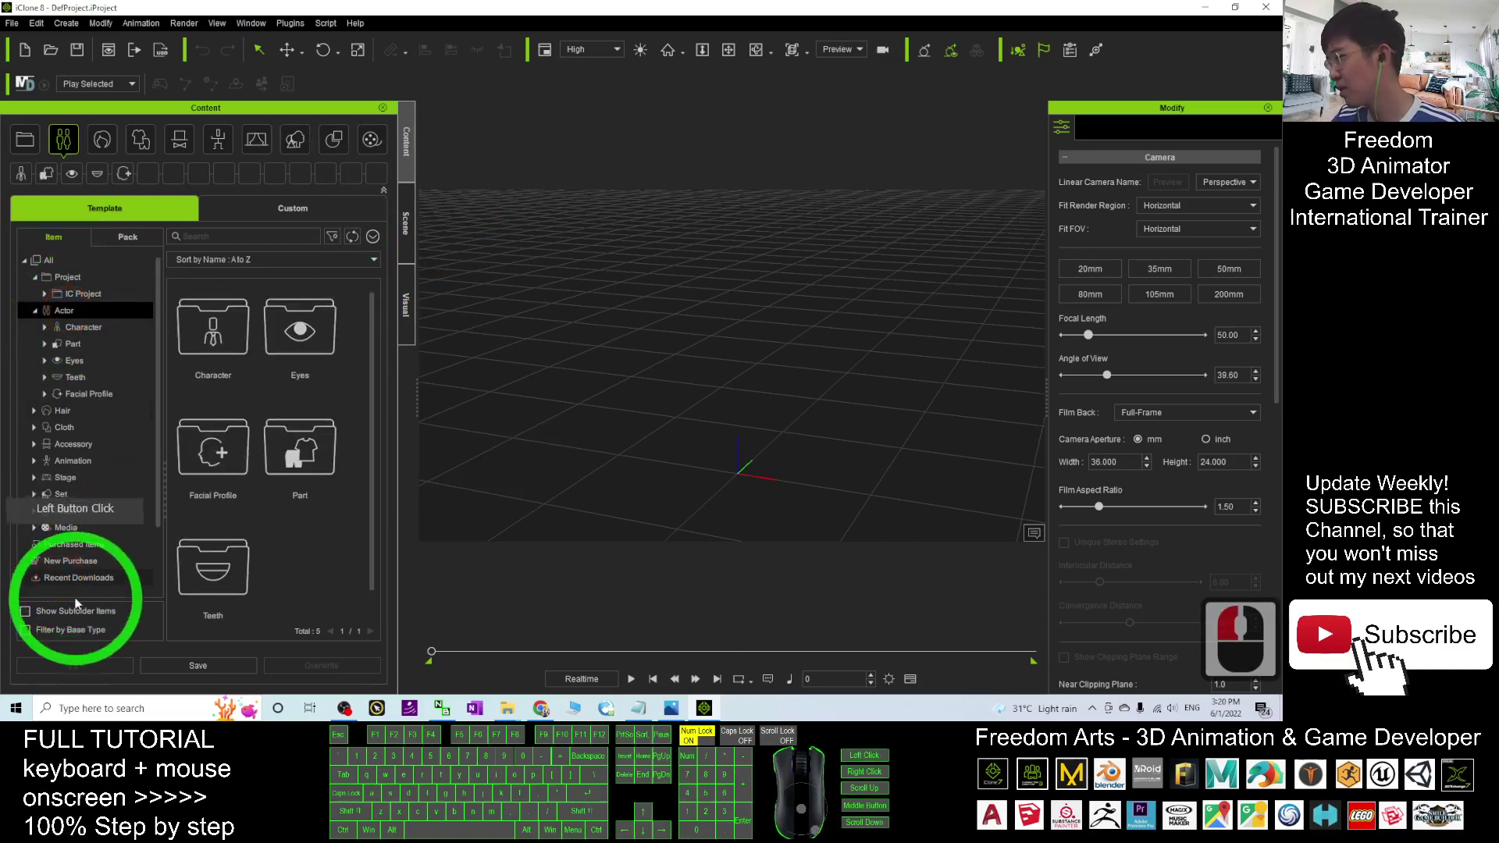
- Use Find File on the Toon Boxer thumbnail to reveal Toon Boxer.iAvatar in Explorer
{"action": "left_click", "coordinate": [200, 307]}
{"action": "right_click", "coordinate": [216, 314]}
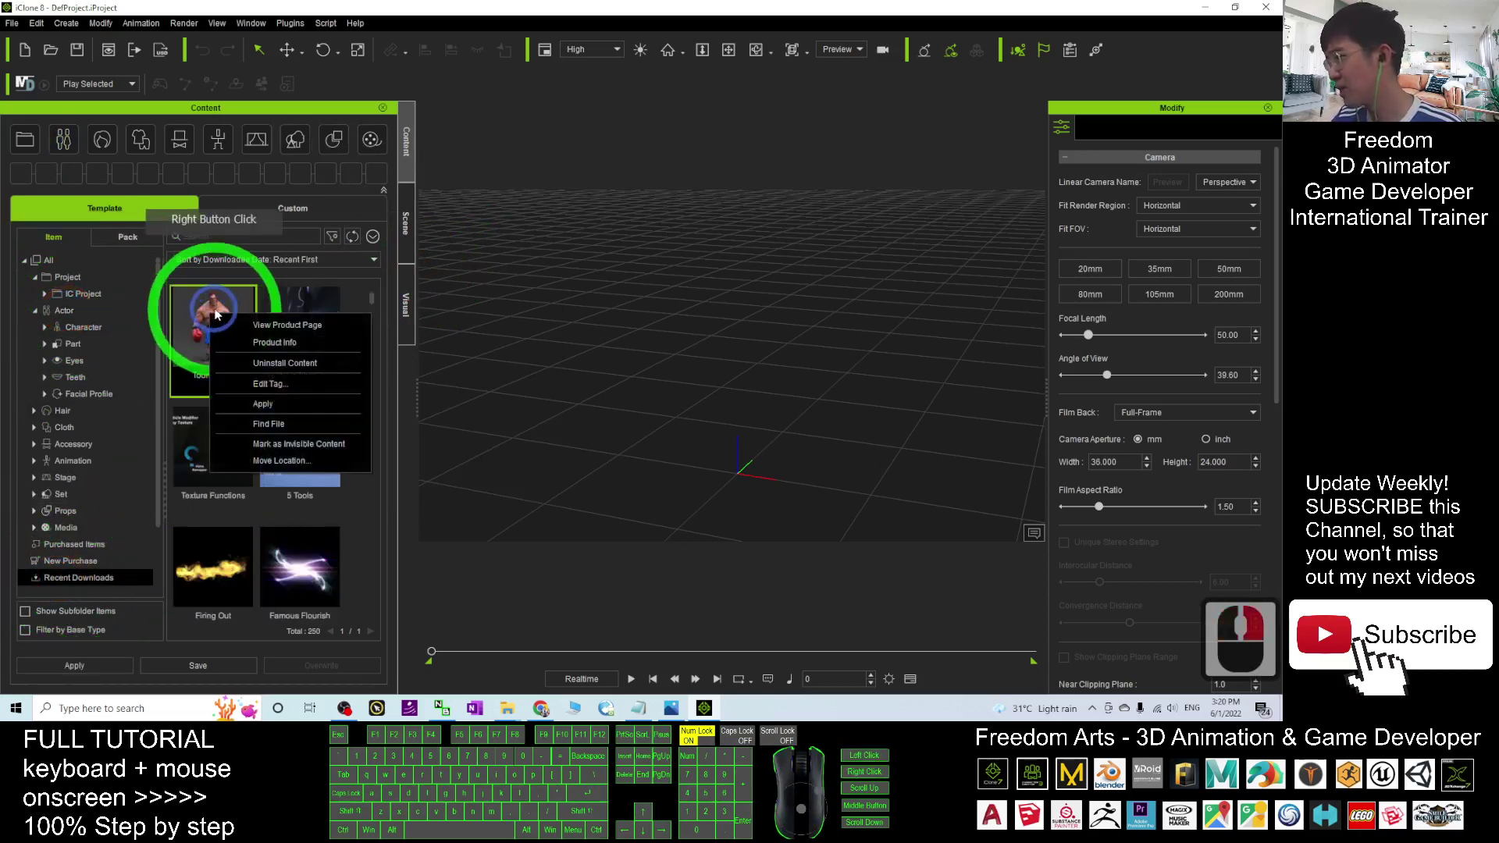
{"action": "left_click", "coordinate": [263, 425]}
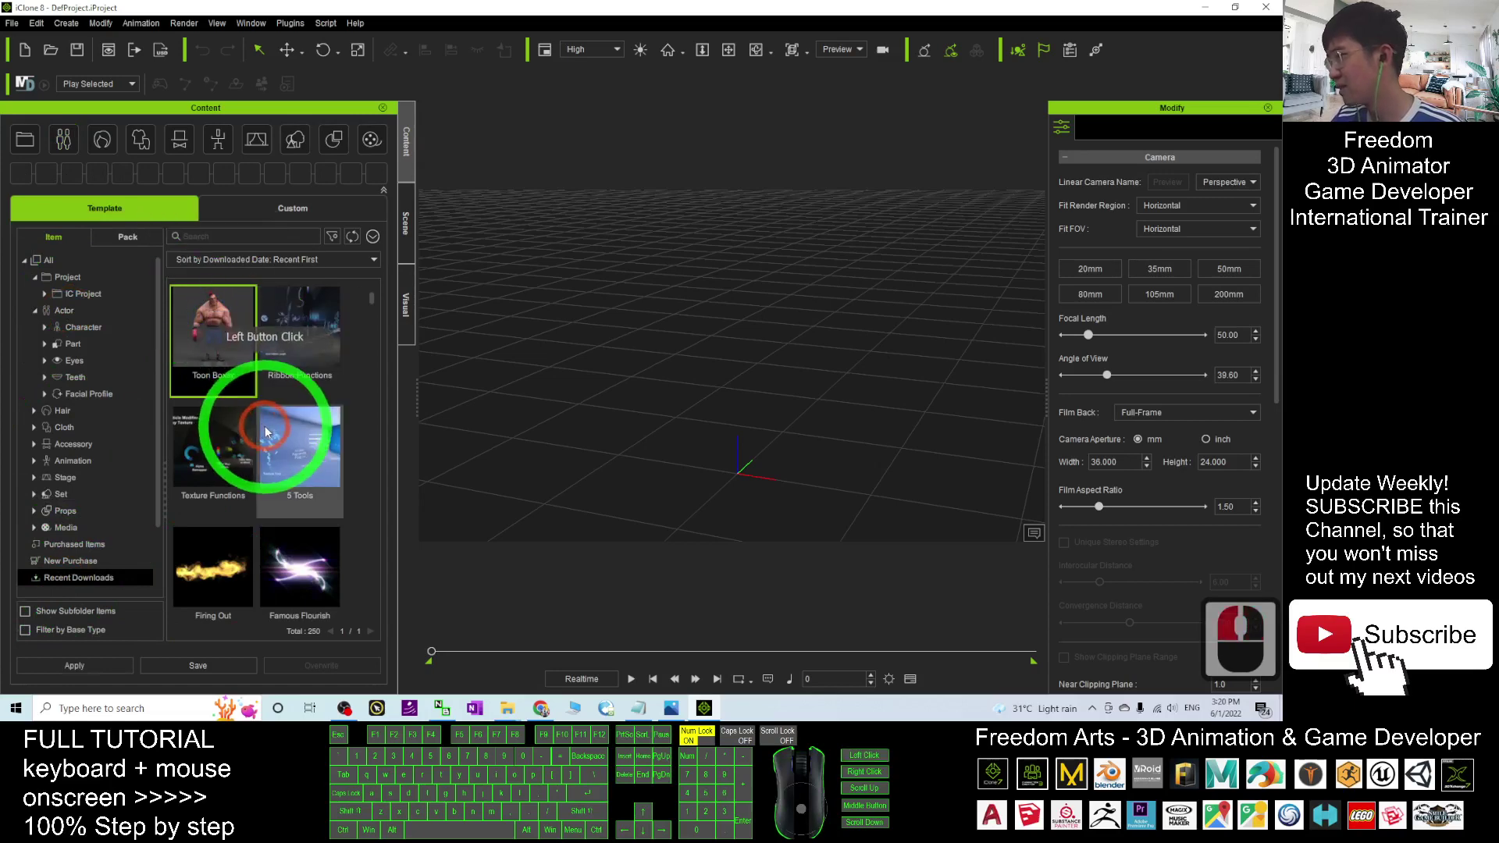
{"action": "left_click", "coordinate": [311, 348]}
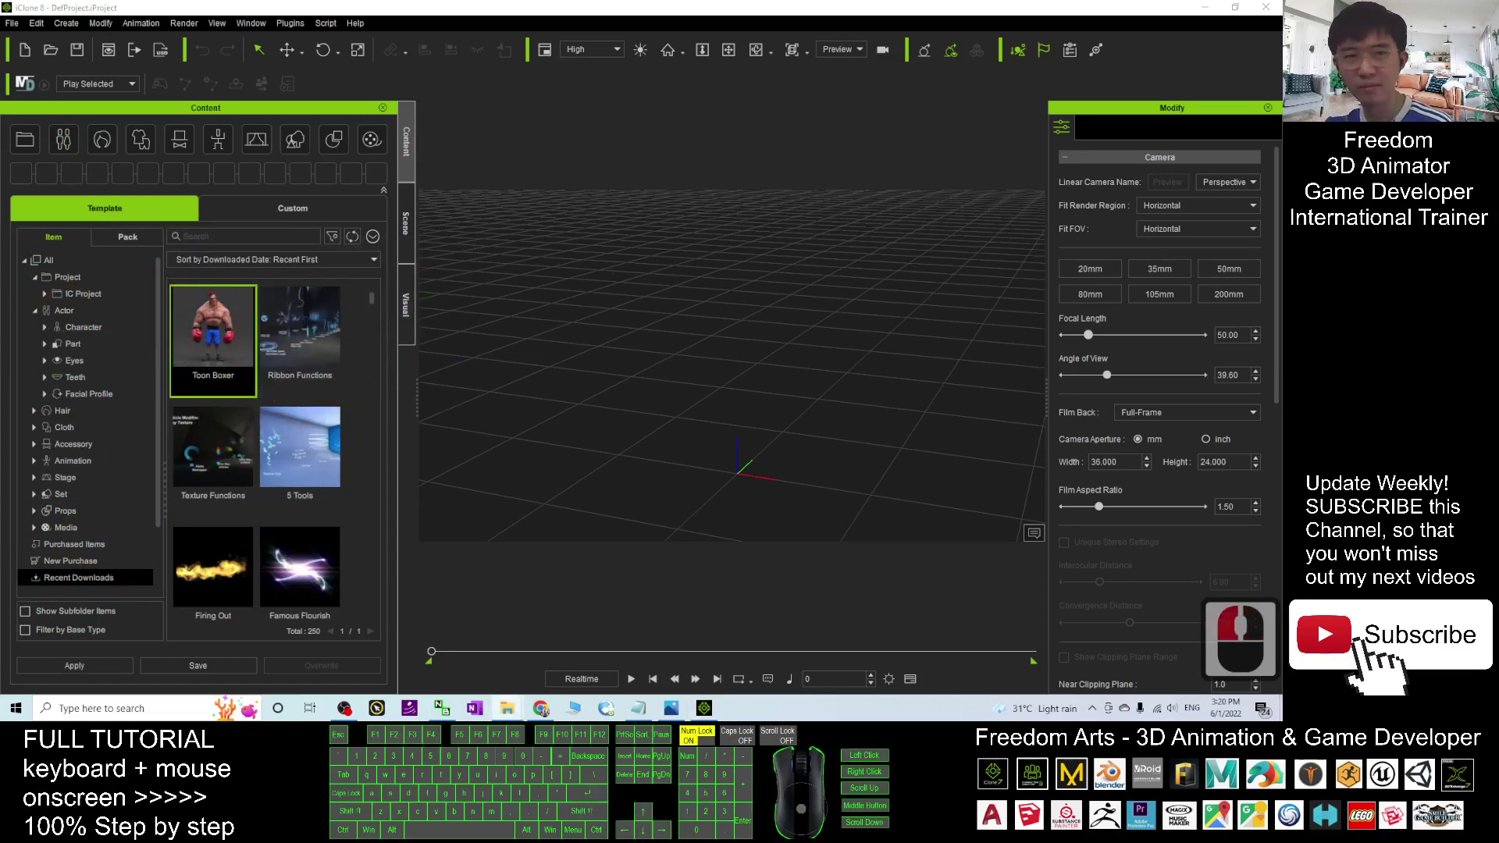
{"action": "left_click", "coordinate": [914, 118]}
{"action": "left_click", "coordinate": [203, 318]}
{"action": "right_click", "coordinate": [208, 319]}
{"action": "left_click", "coordinate": [288, 429]}
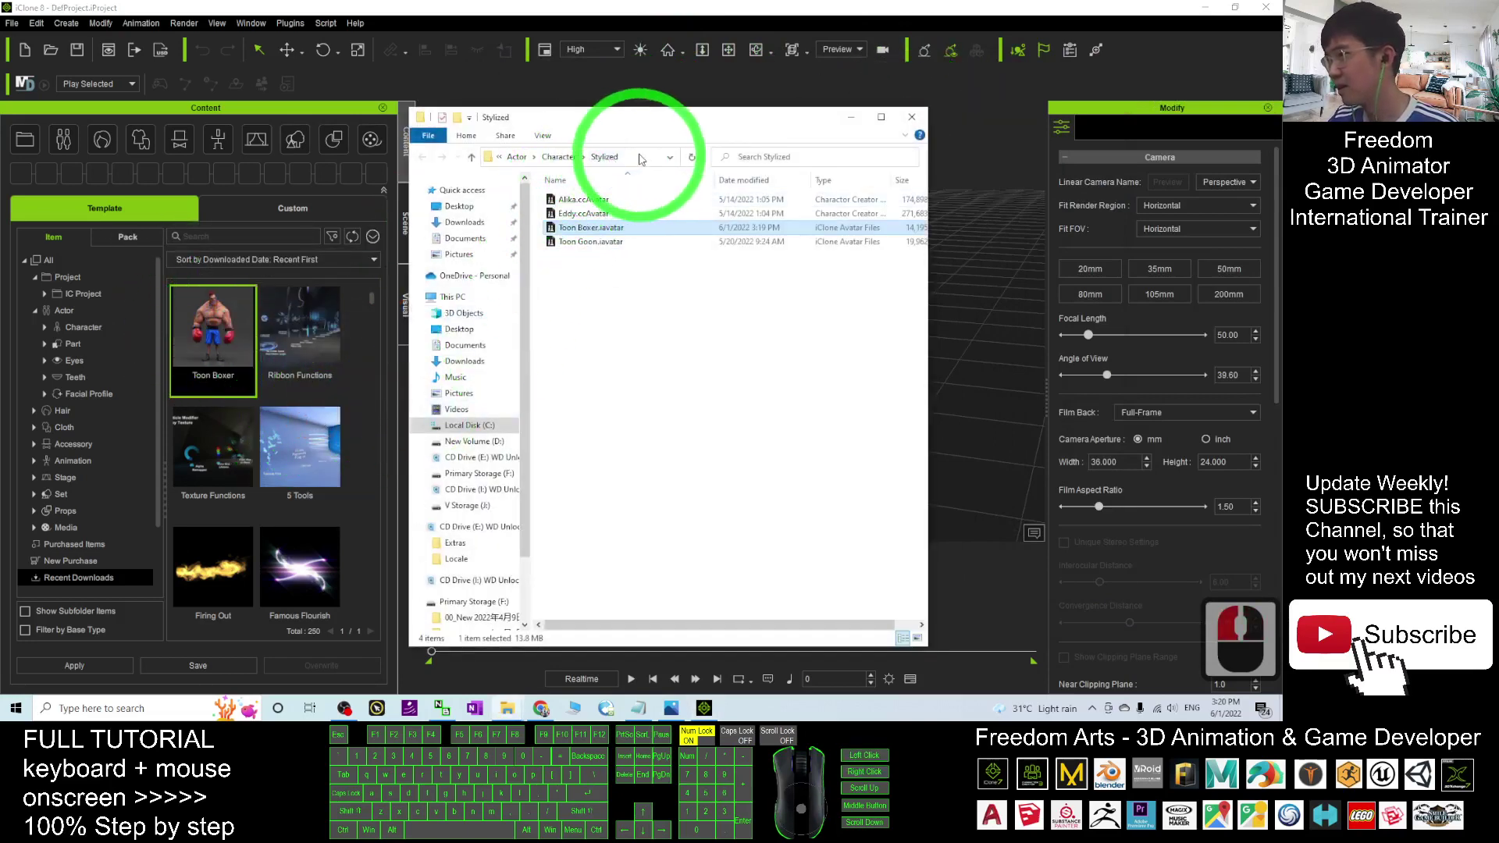
- Maximize the File Explorer window on the Stylized folder, revealing its full path
{"action": "left_click", "coordinate": [639, 159]}
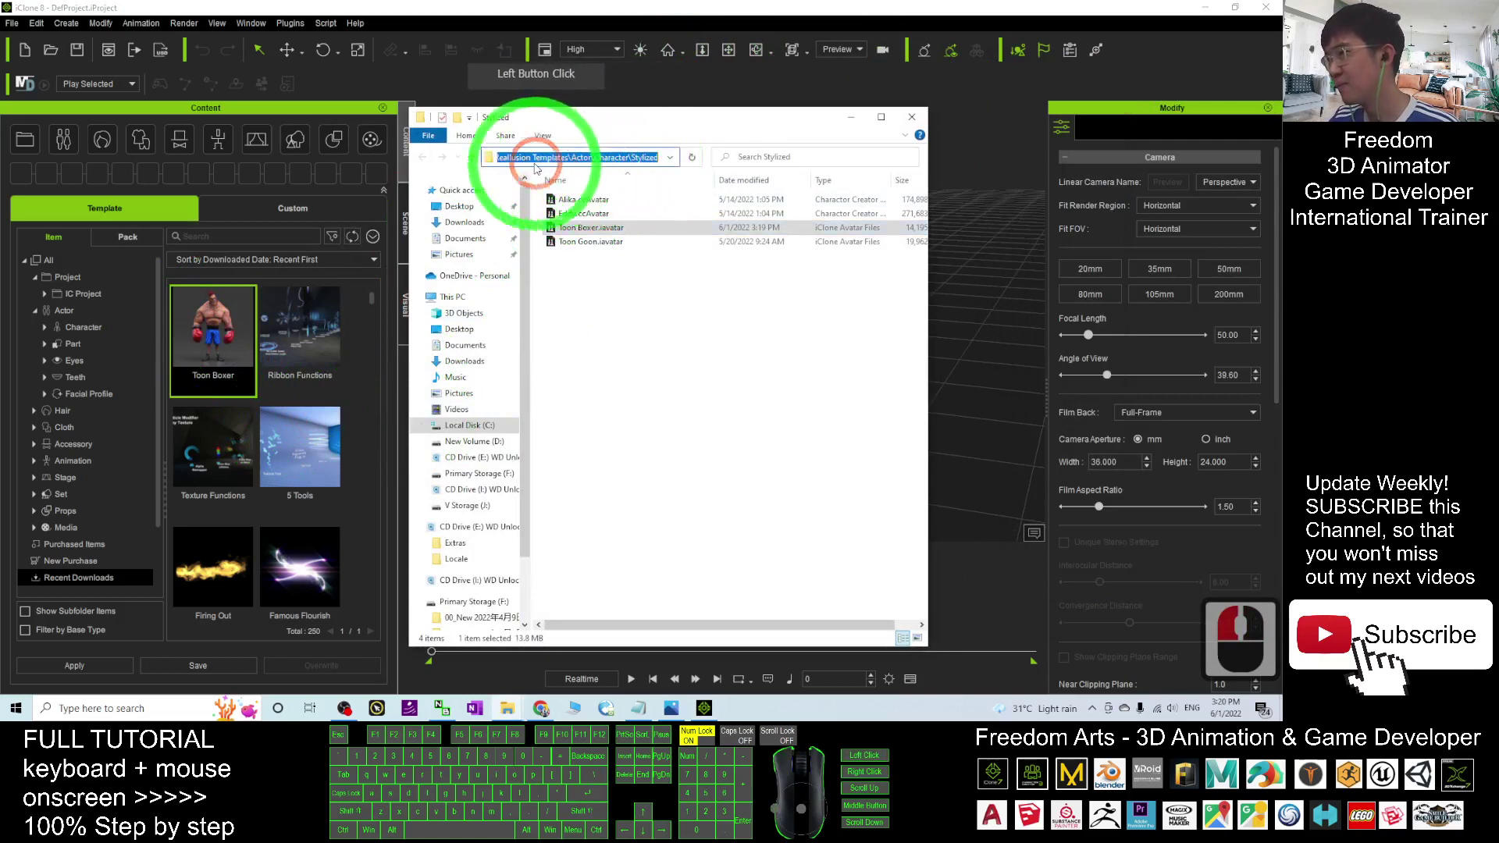
{"action": "left_click_drag", "start_coordinate": [776, 122], "coordinate": [795, 133]}
{"action": "double_click", "coordinate": [795, 133]}
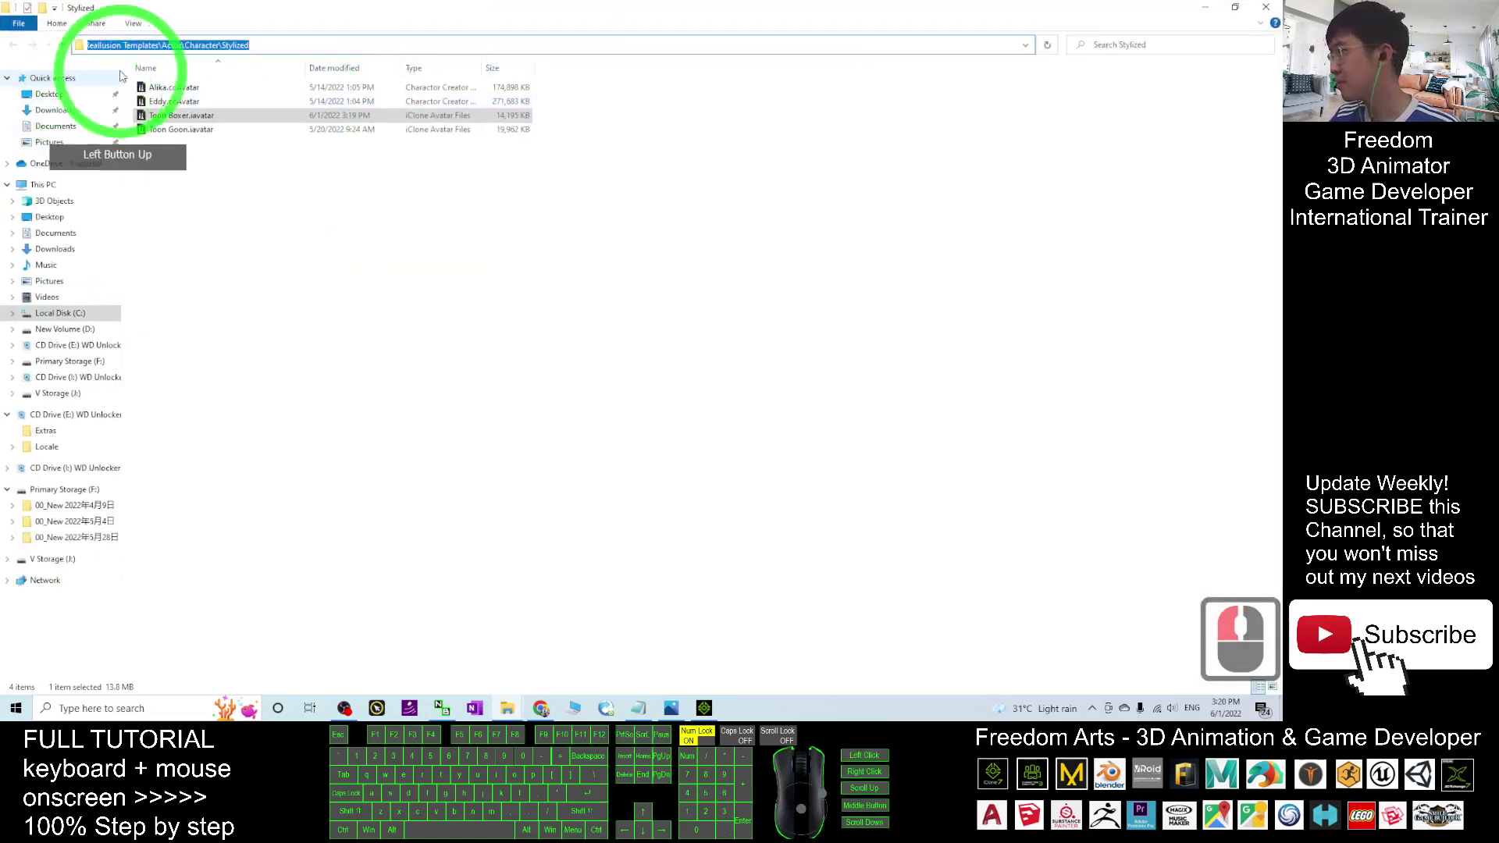
{"action": "left_click", "coordinate": [503, 240]}
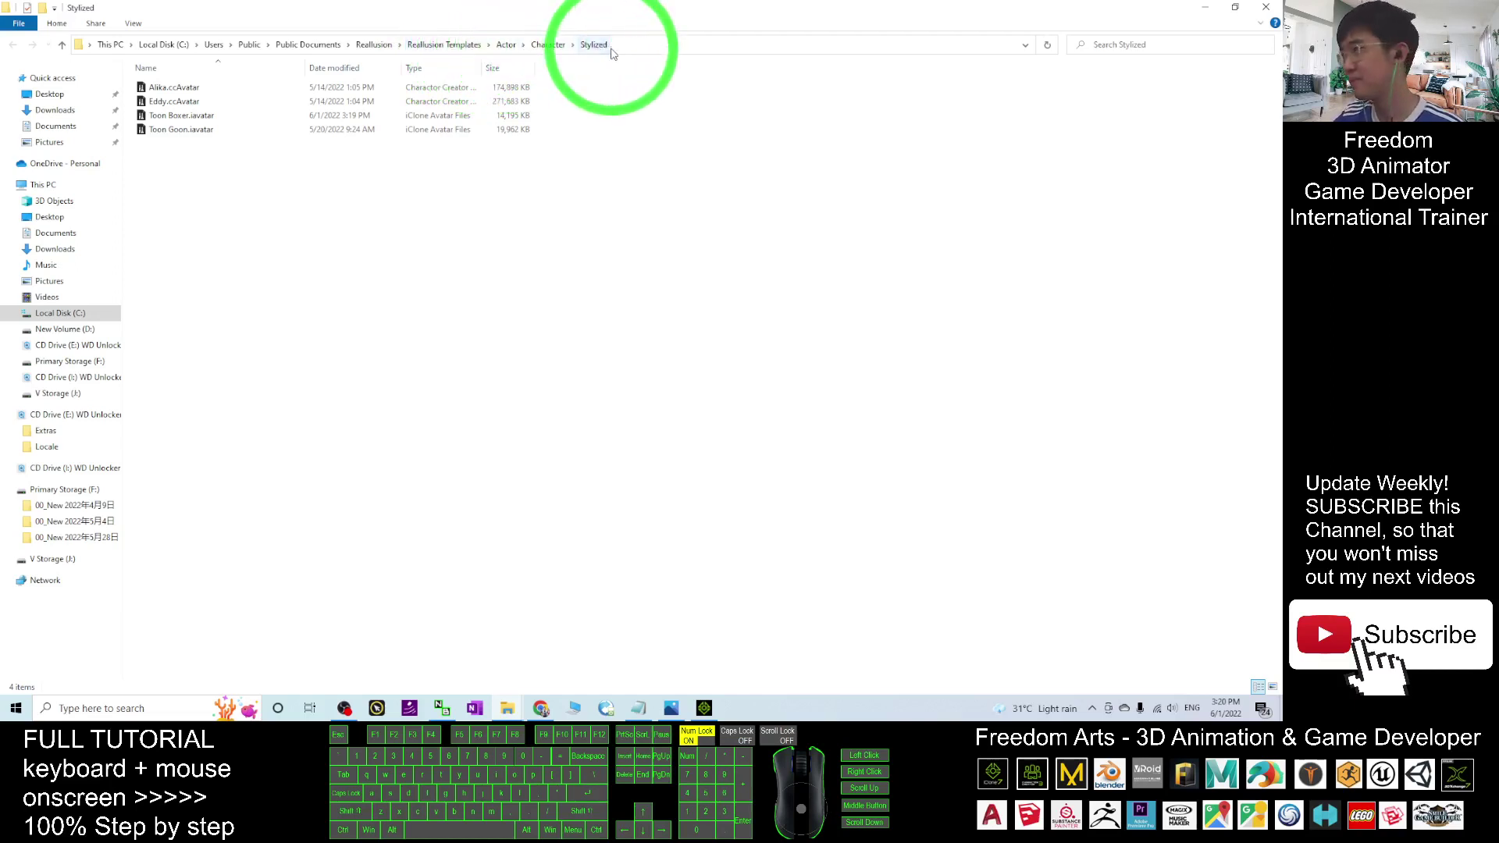
- Switch the Stylized folder view to Extra large icons
{"action": "right_click", "coordinate": [225, 196]}
{"action": "left_click", "coordinate": [255, 224]}
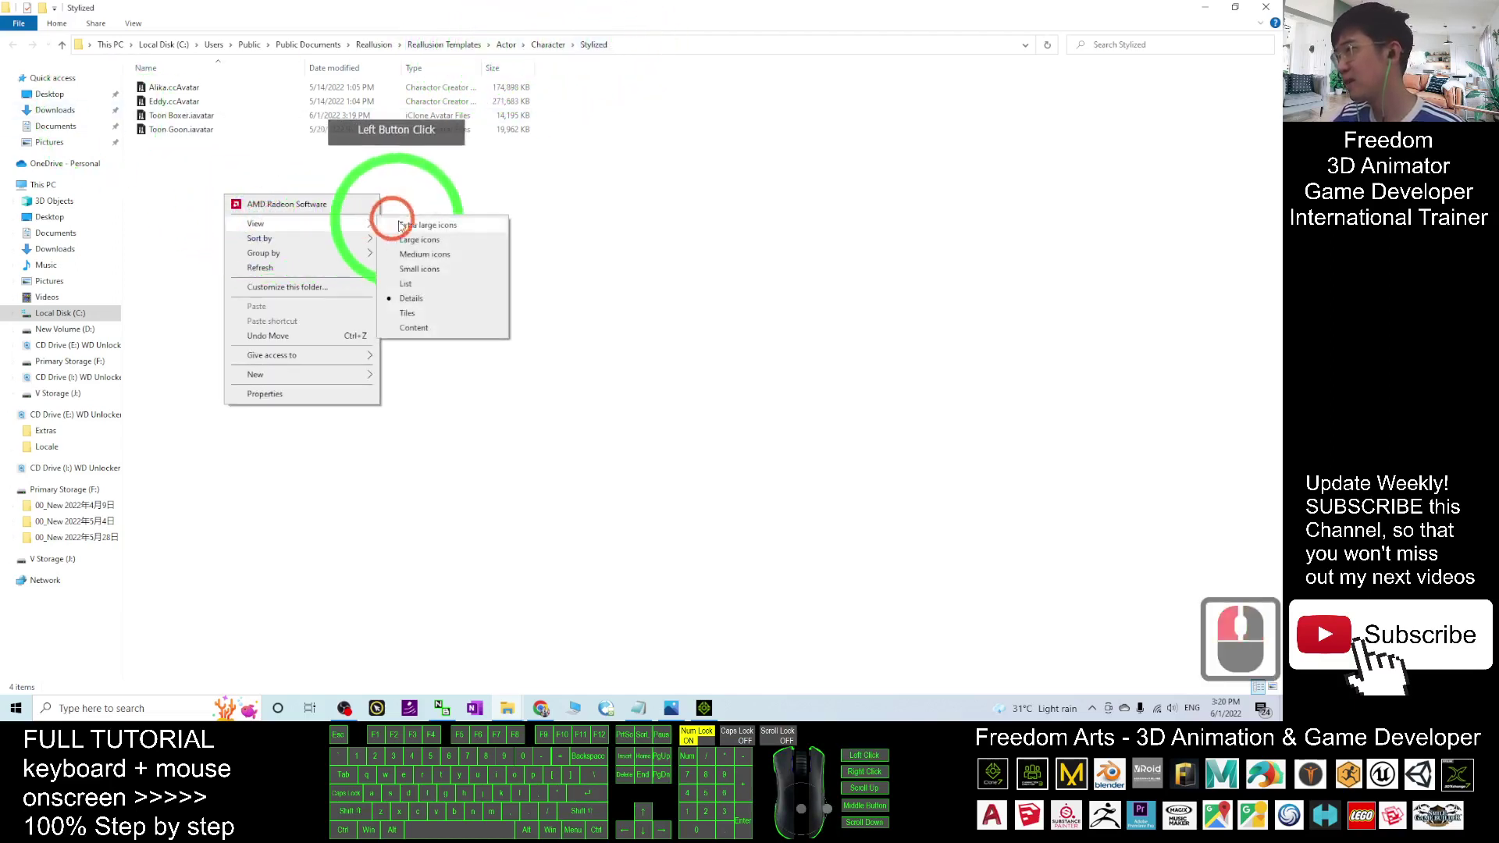
{"action": "left_click", "coordinate": [405, 224]}
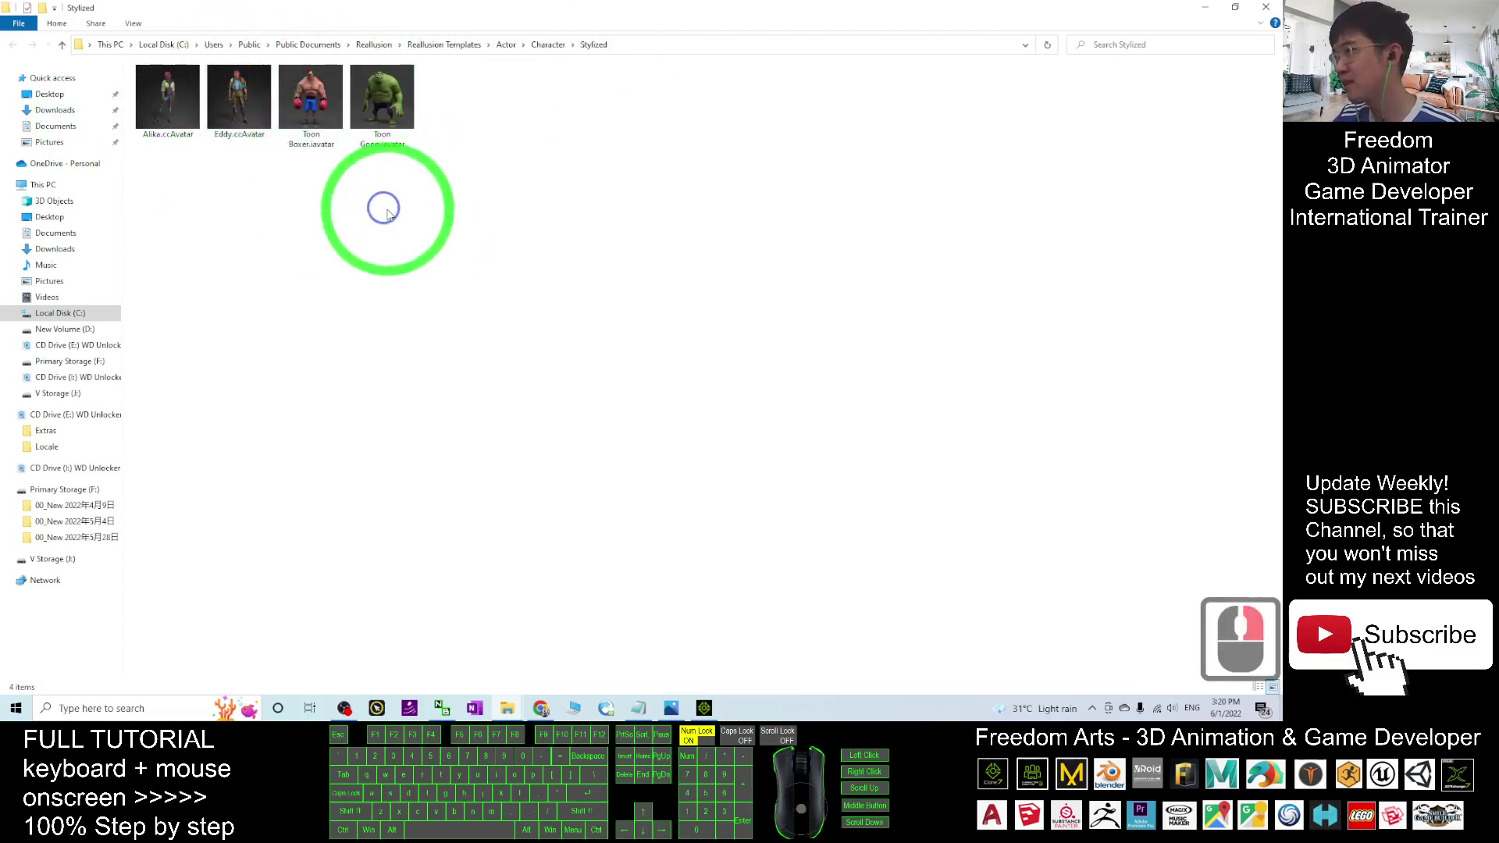
{"action": "right_click", "coordinate": [413, 224]}
{"action": "left_click", "coordinate": [619, 250]}
{"action": "left_click", "coordinate": [388, 261]}
{"action": "double_click", "coordinate": [843, 173]}
- Drag Toon Boxer.iavatar from Explorer into the iClone 8 viewport
{"action": "left_click", "coordinate": [574, 191]}
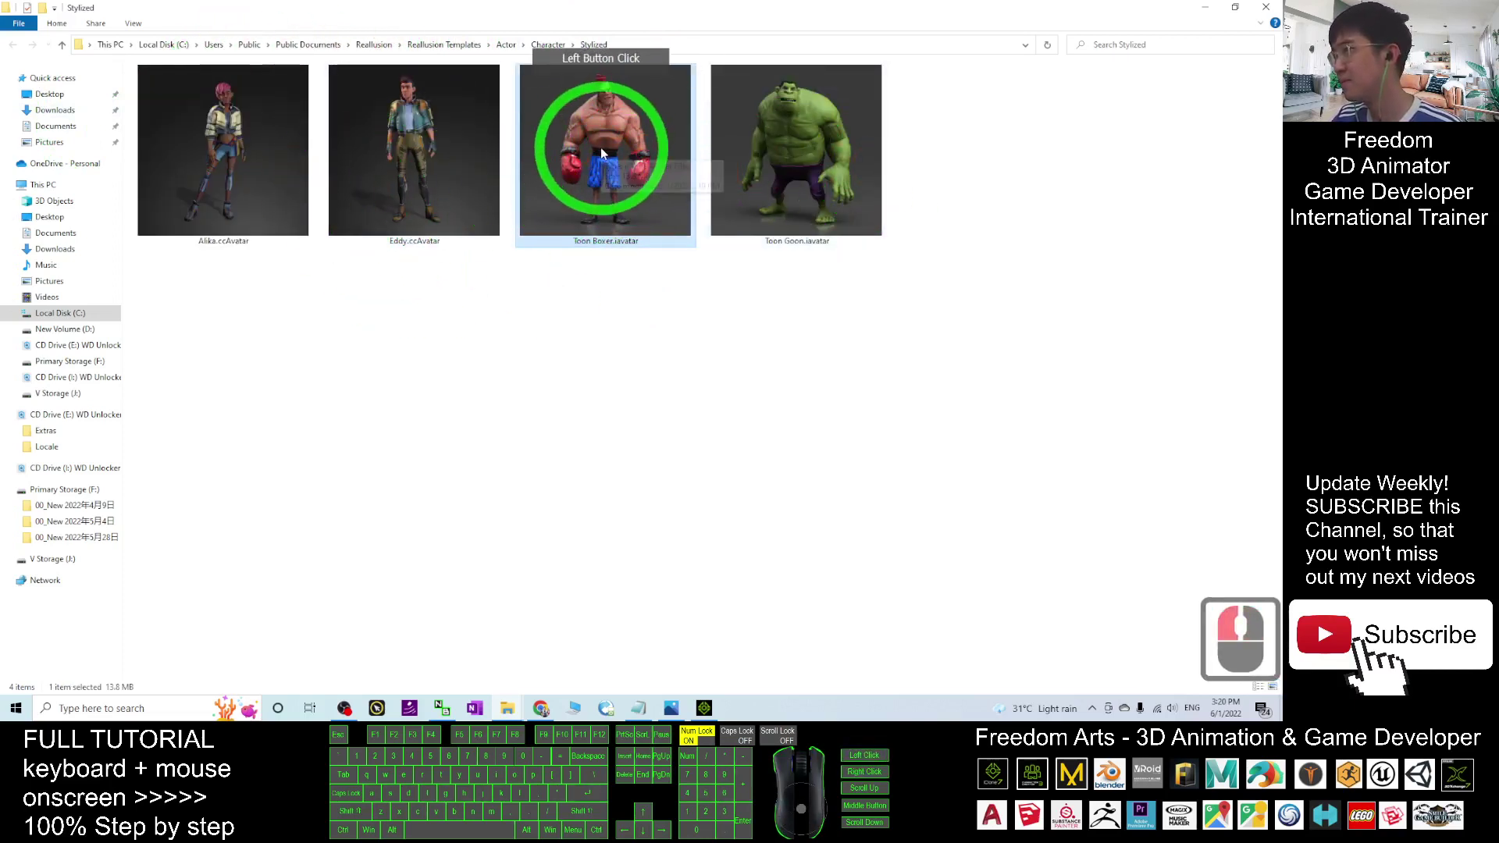
{"action": "left_click_drag", "start_coordinate": [718, 11], "coordinate": [269, 125]}
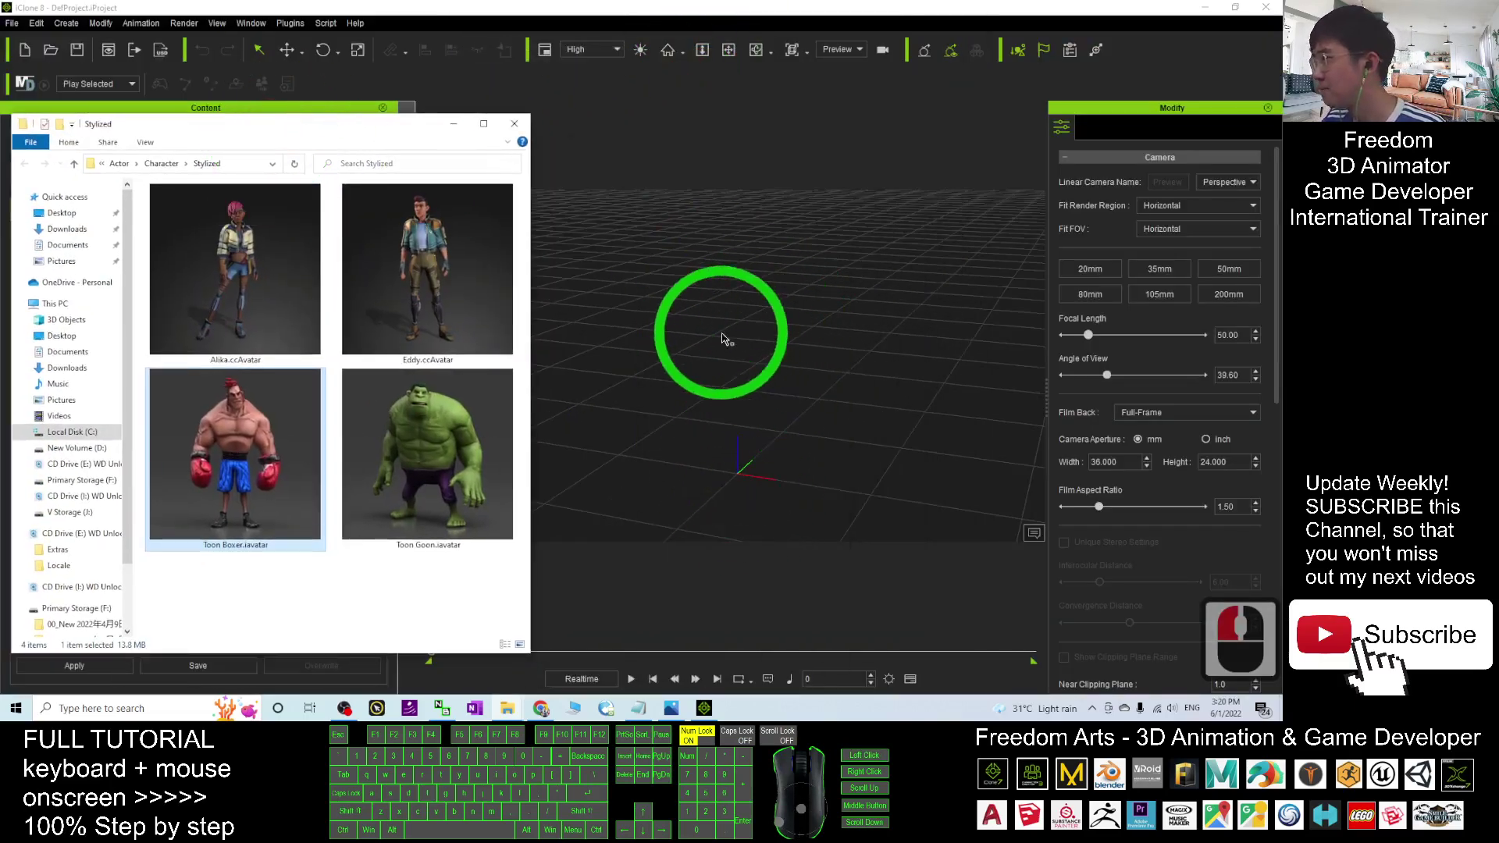
{"action": "left_click_drag", "start_coordinate": [234, 428], "coordinate": [736, 469]}
{"action": "left_click", "coordinate": [847, 344]}
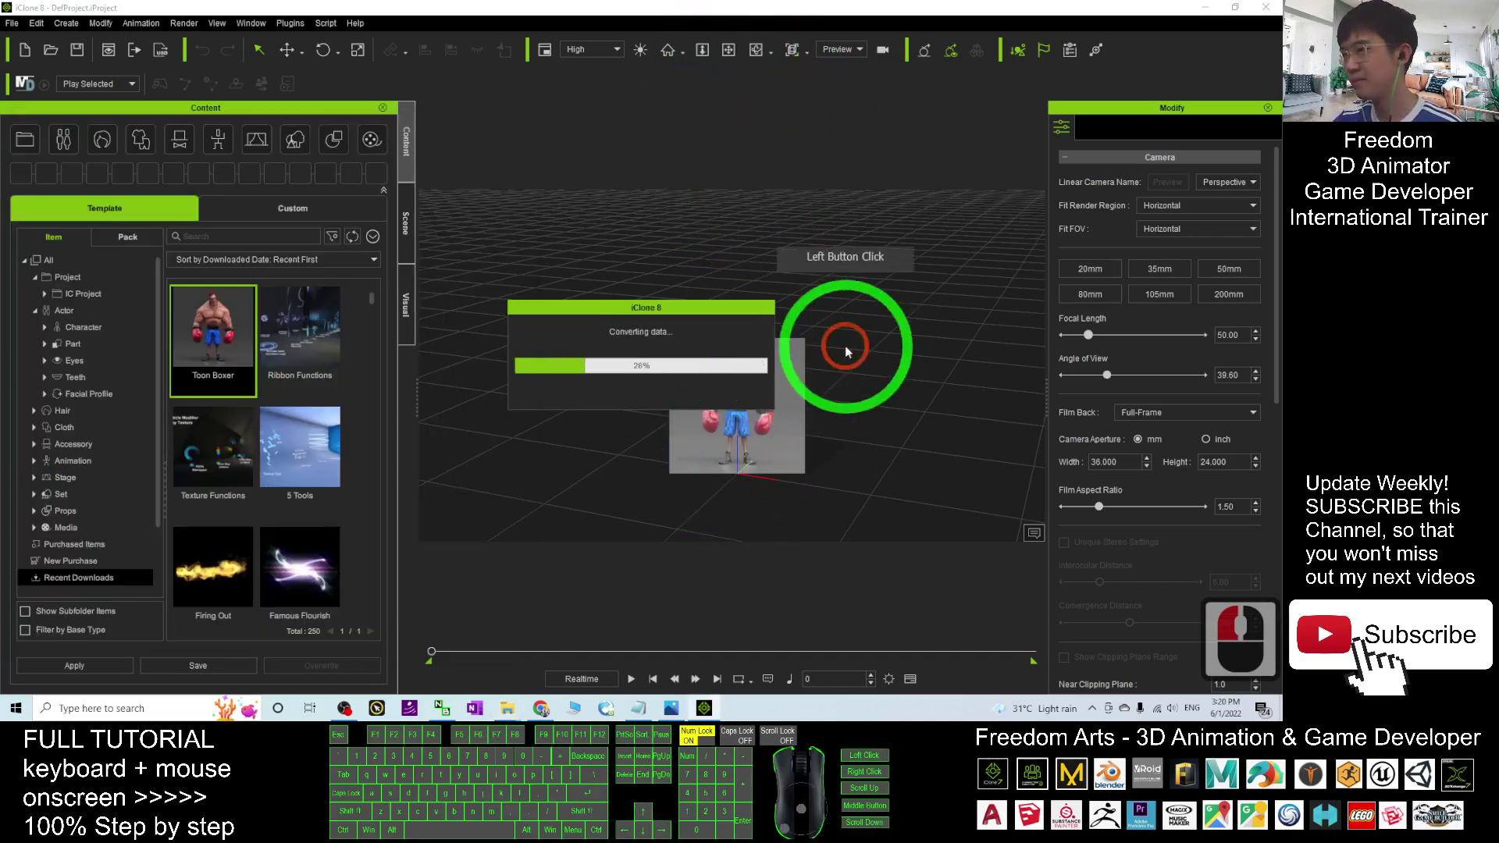
{"action": "left_click", "coordinate": [615, 391]}
{"action": "left_click", "coordinate": [836, 378]}
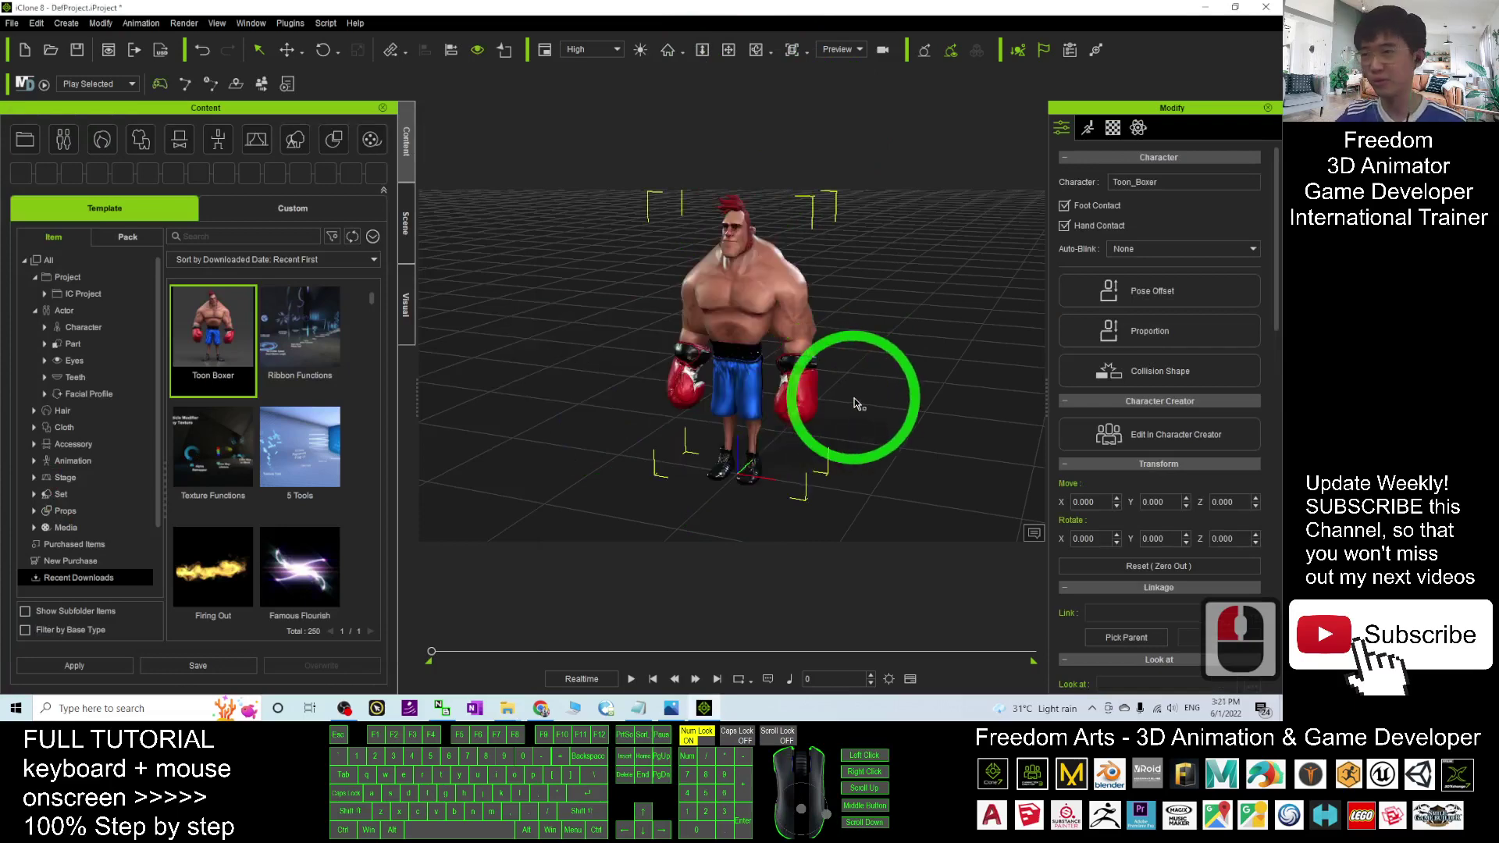
- Zoom and frame the view on the Toon Boxer's face
{"action": "scroll", "coordinate": [687, 313], "scroll_direction": "up", "scroll_amount": 5}
{"action": "scroll", "coordinate": [790, 310], "scroll_direction": "up", "scroll_amount": 5}
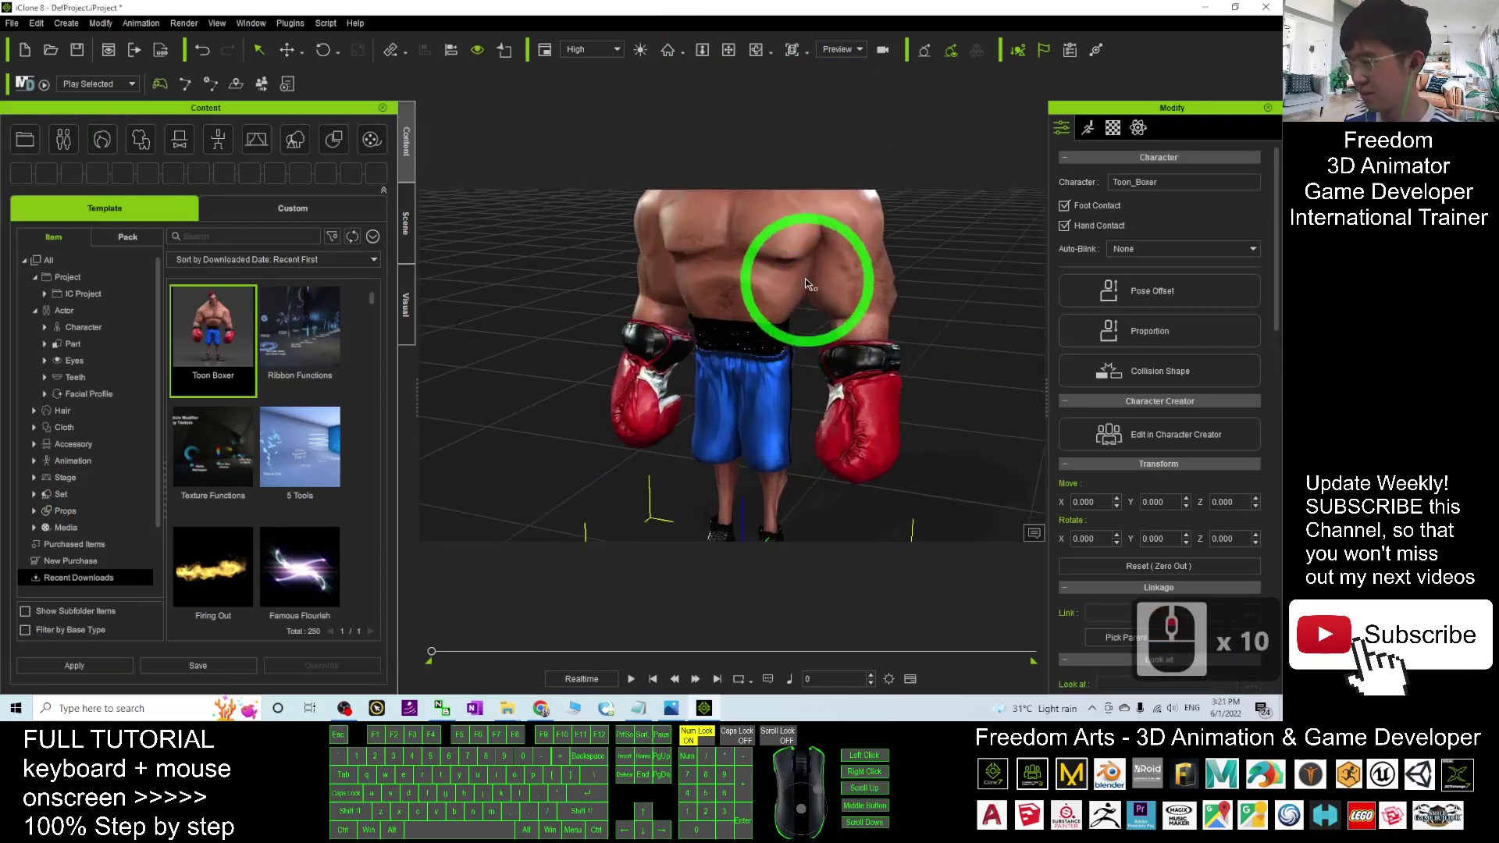
{"action": "left_click_drag", "start_coordinate": [808, 275], "coordinate": [1200, 451]}
{"action": "scroll", "coordinate": [910, 375], "scroll_direction": "up", "scroll_amount": 13}
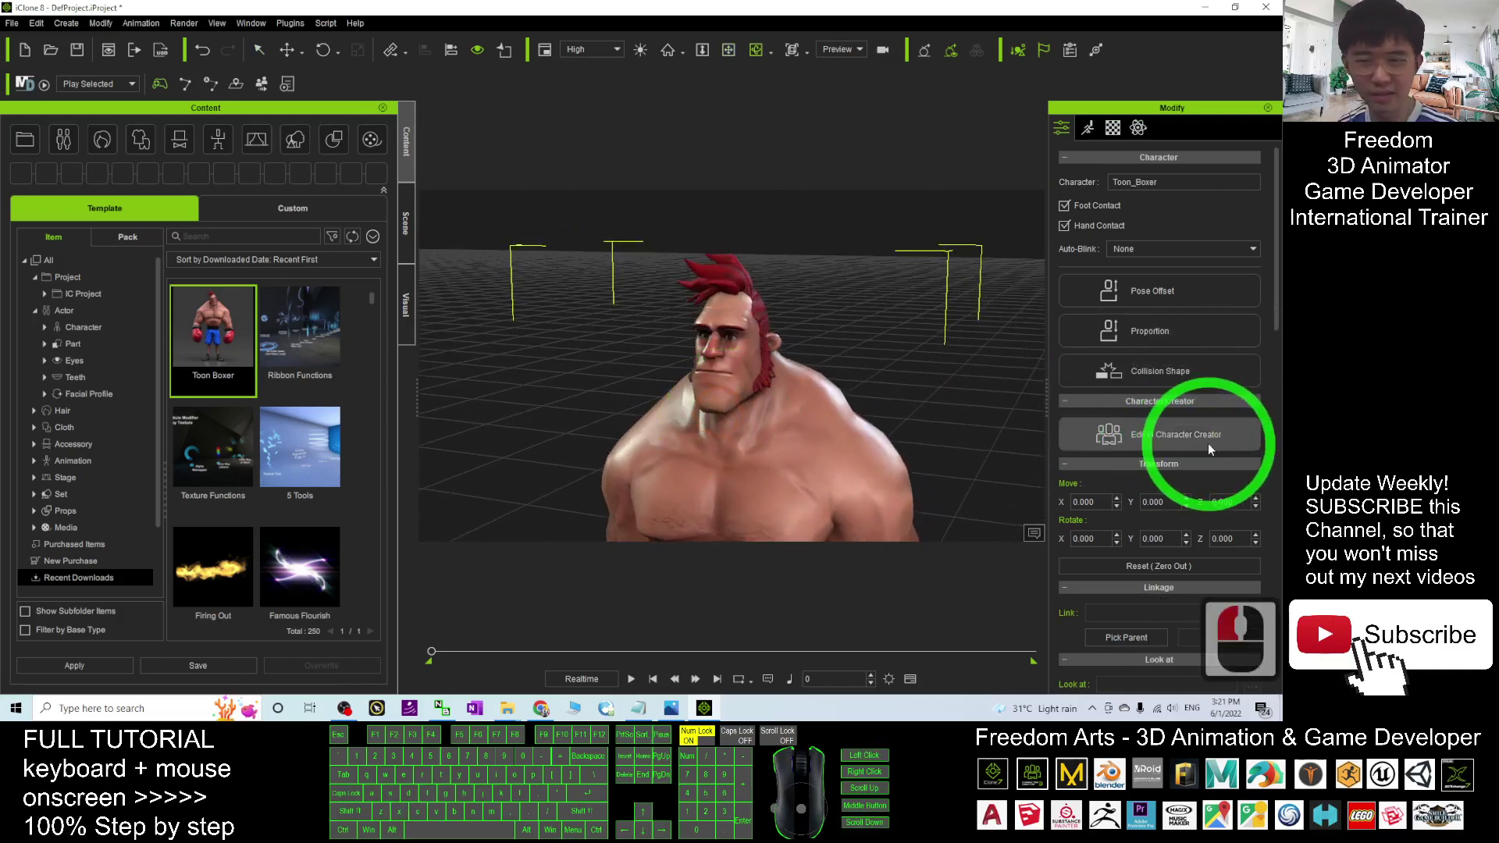
- Send Toon Boxer to Character Creator 4 and dismiss its welcome screen
{"action": "left_click", "coordinate": [1169, 437]}
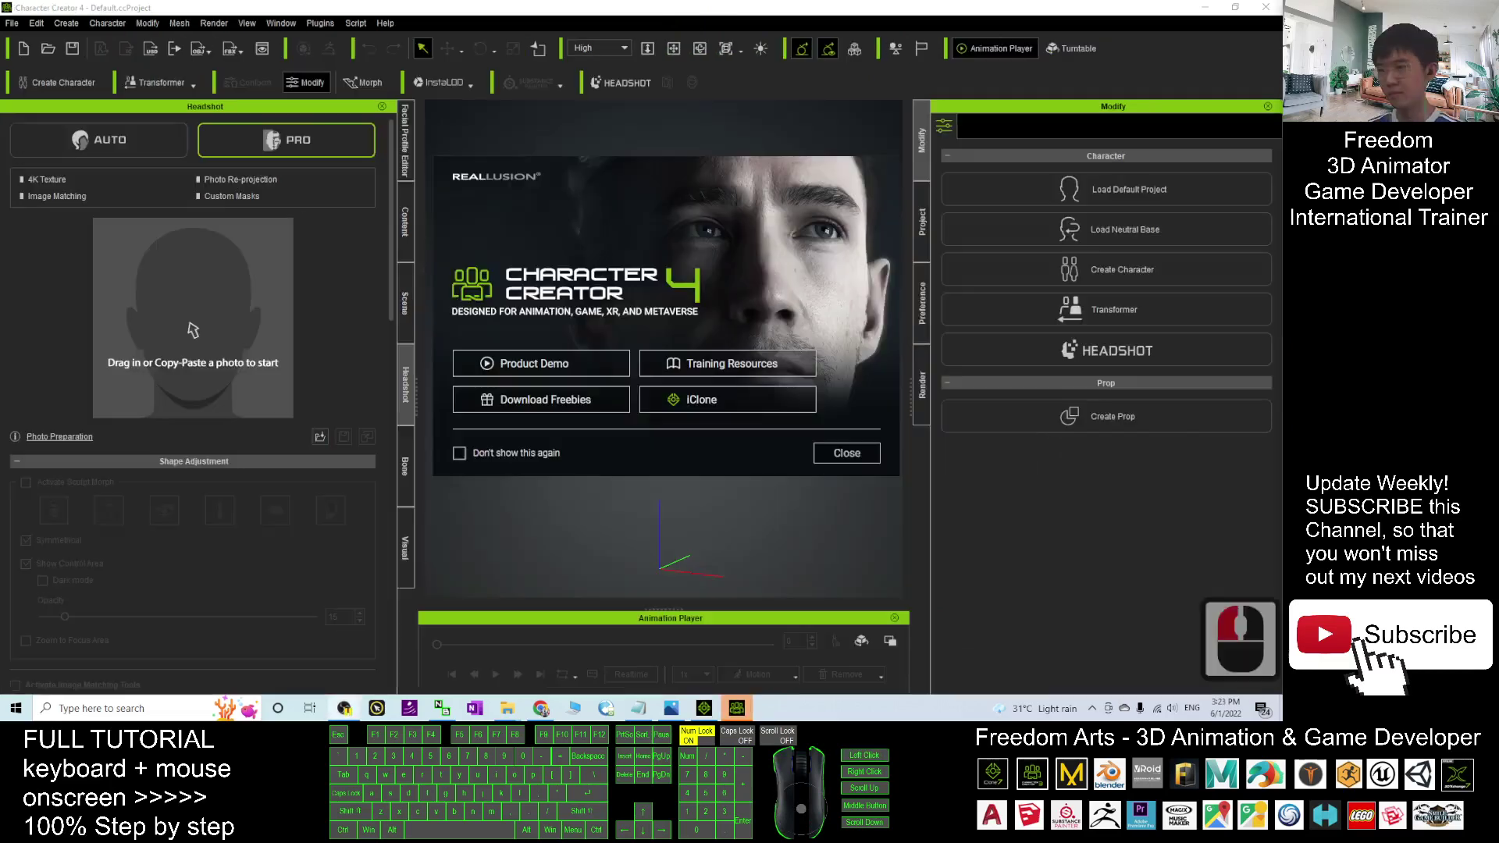
{"action": "left_click", "coordinate": [753, 250]}
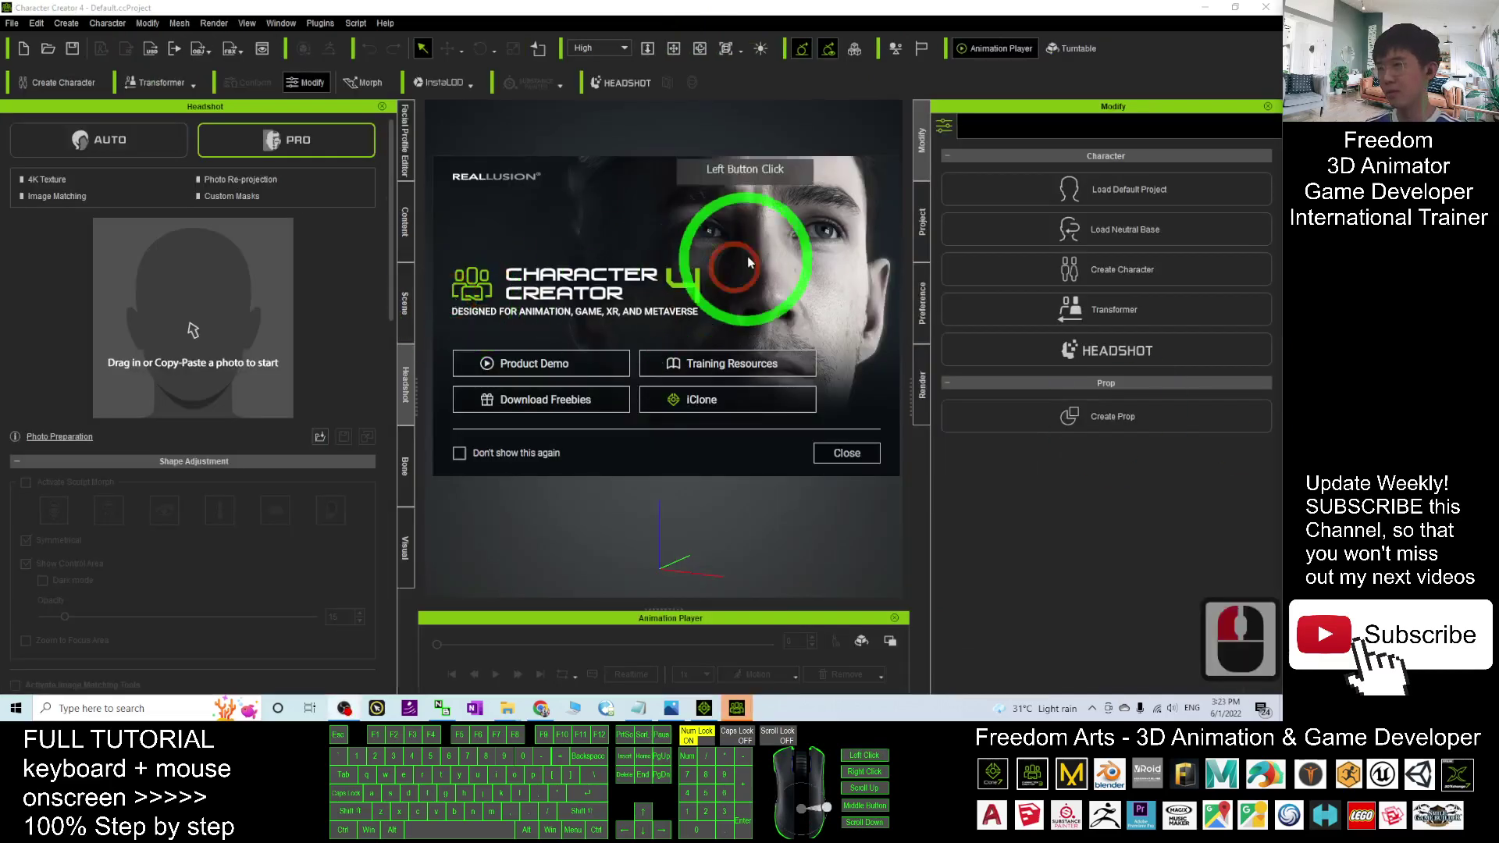
{"action": "left_click", "coordinate": [870, 447]}
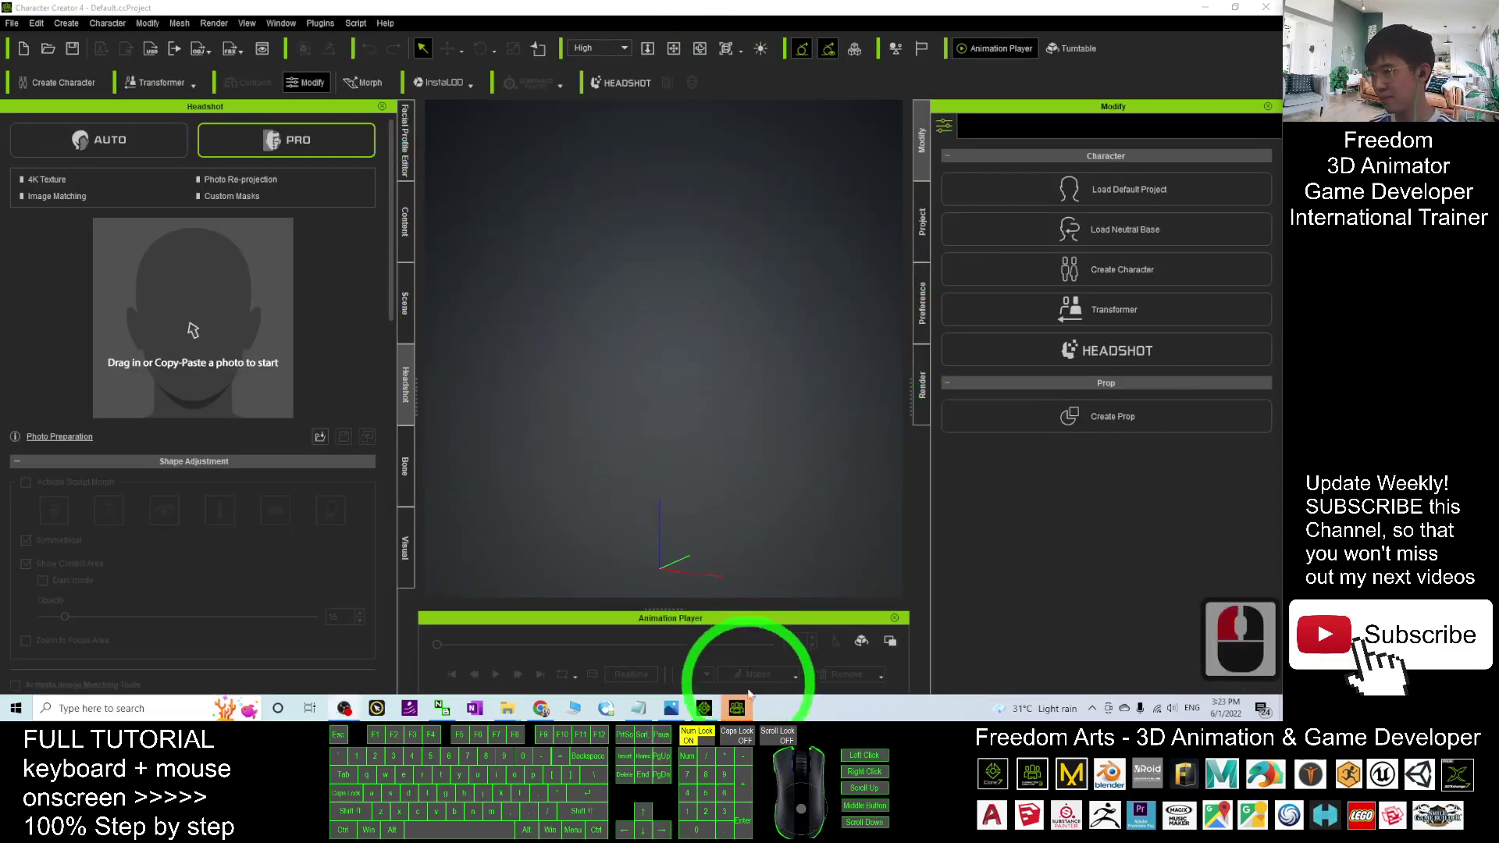
{"action": "left_click", "coordinate": [740, 707]}
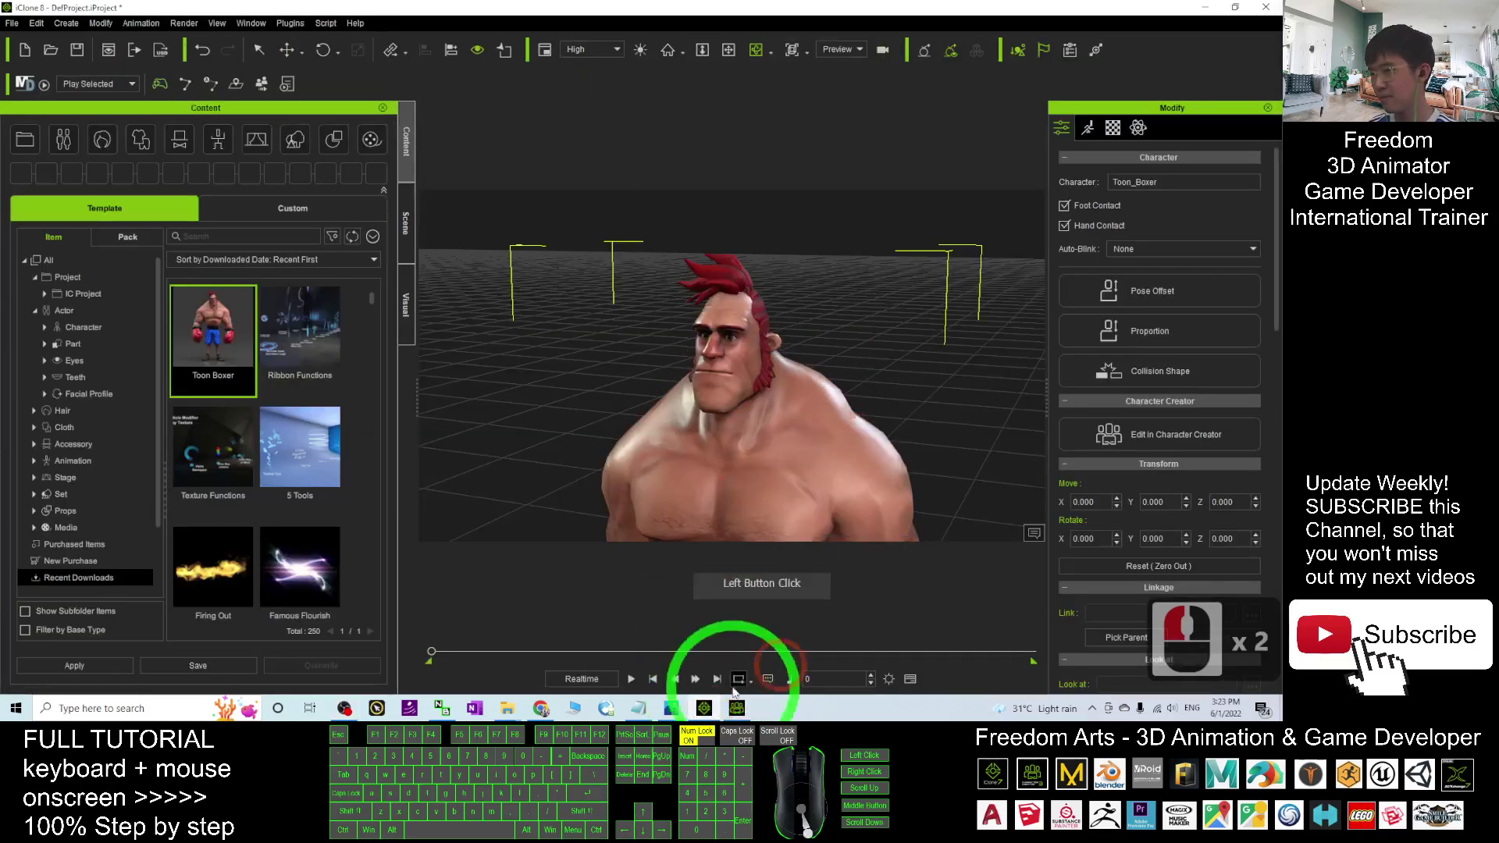
{"action": "left_click", "coordinate": [1059, 453]}
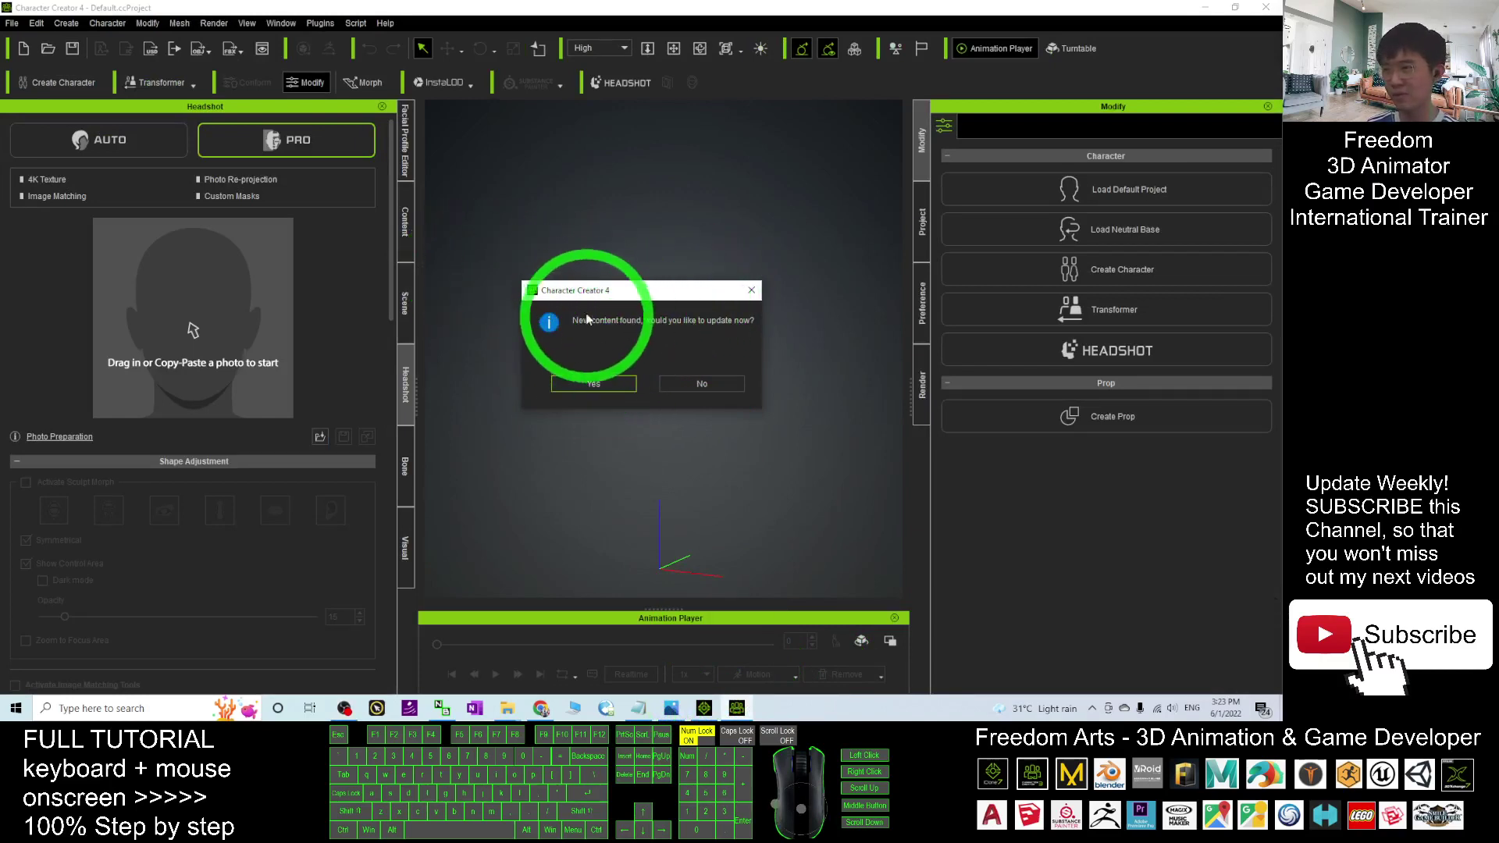
- Accept the avatar data update and follow the conversion until it finishes
{"action": "left_click", "coordinate": [592, 385]}
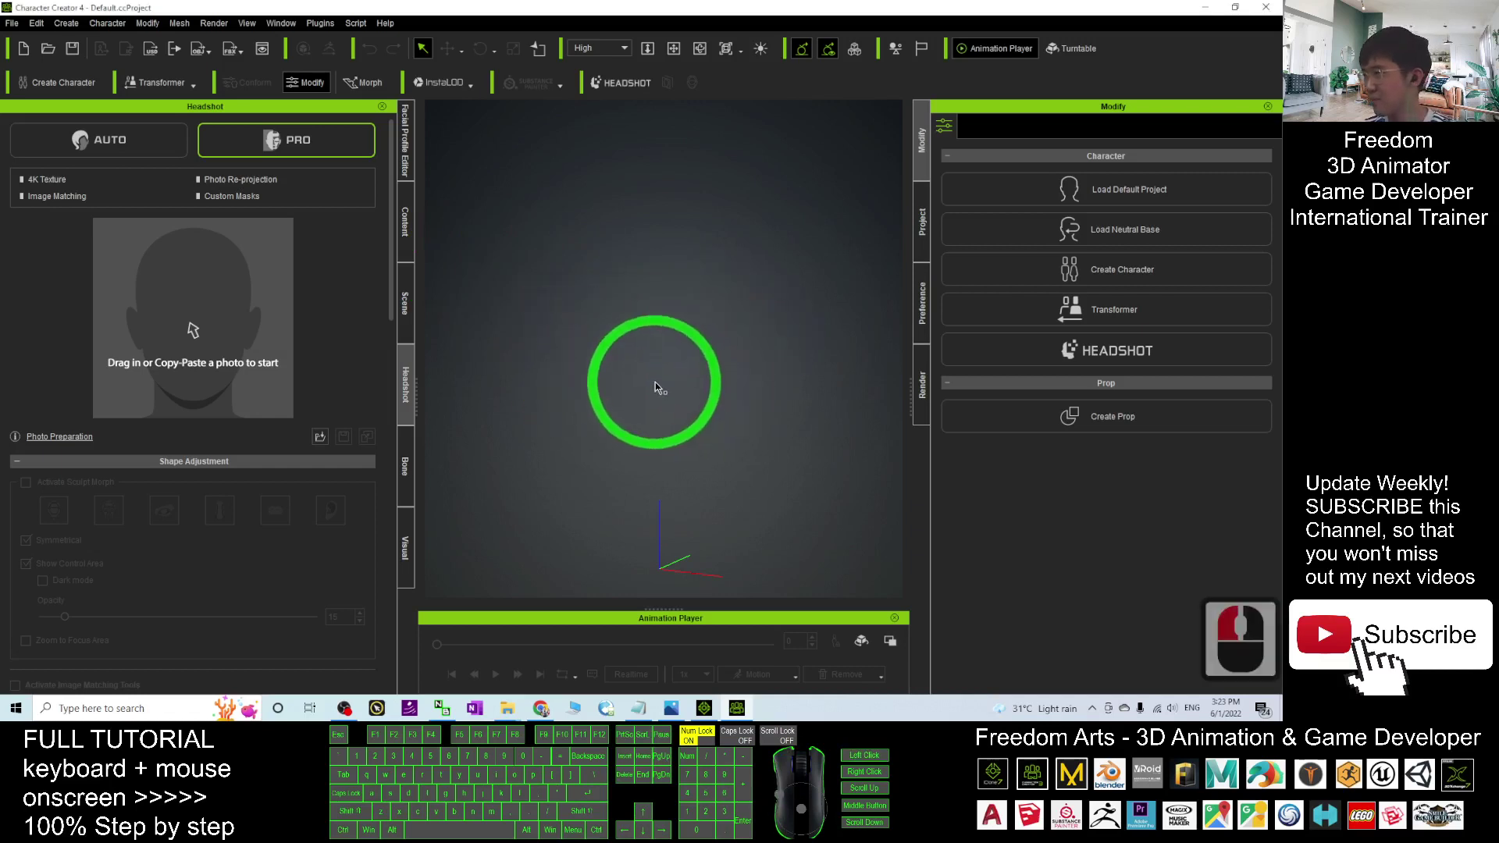
{"action": "double_click", "coordinate": [668, 474]}
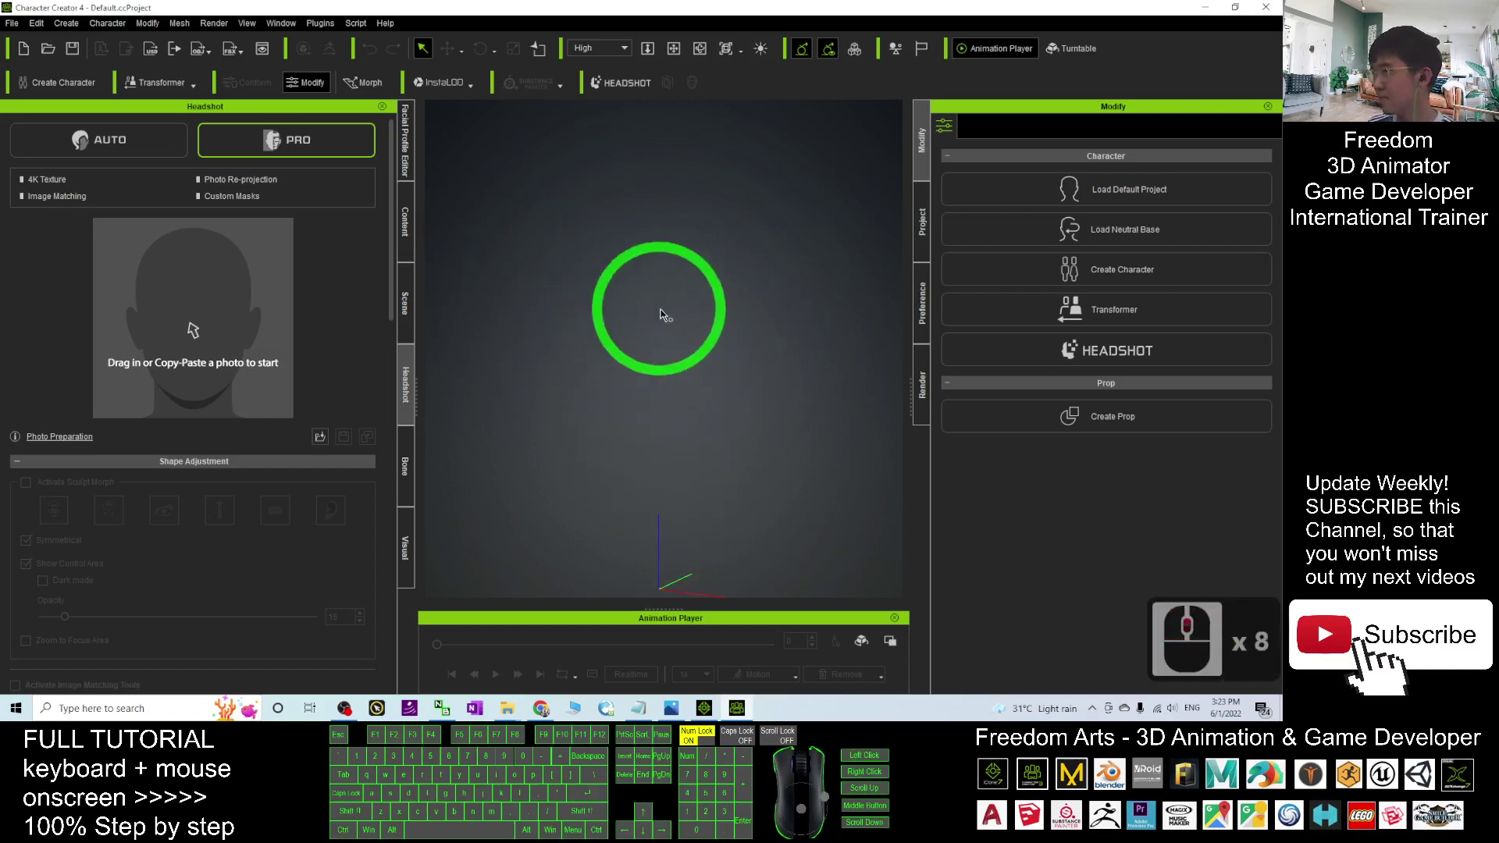
{"action": "left_click", "coordinate": [405, 147]}
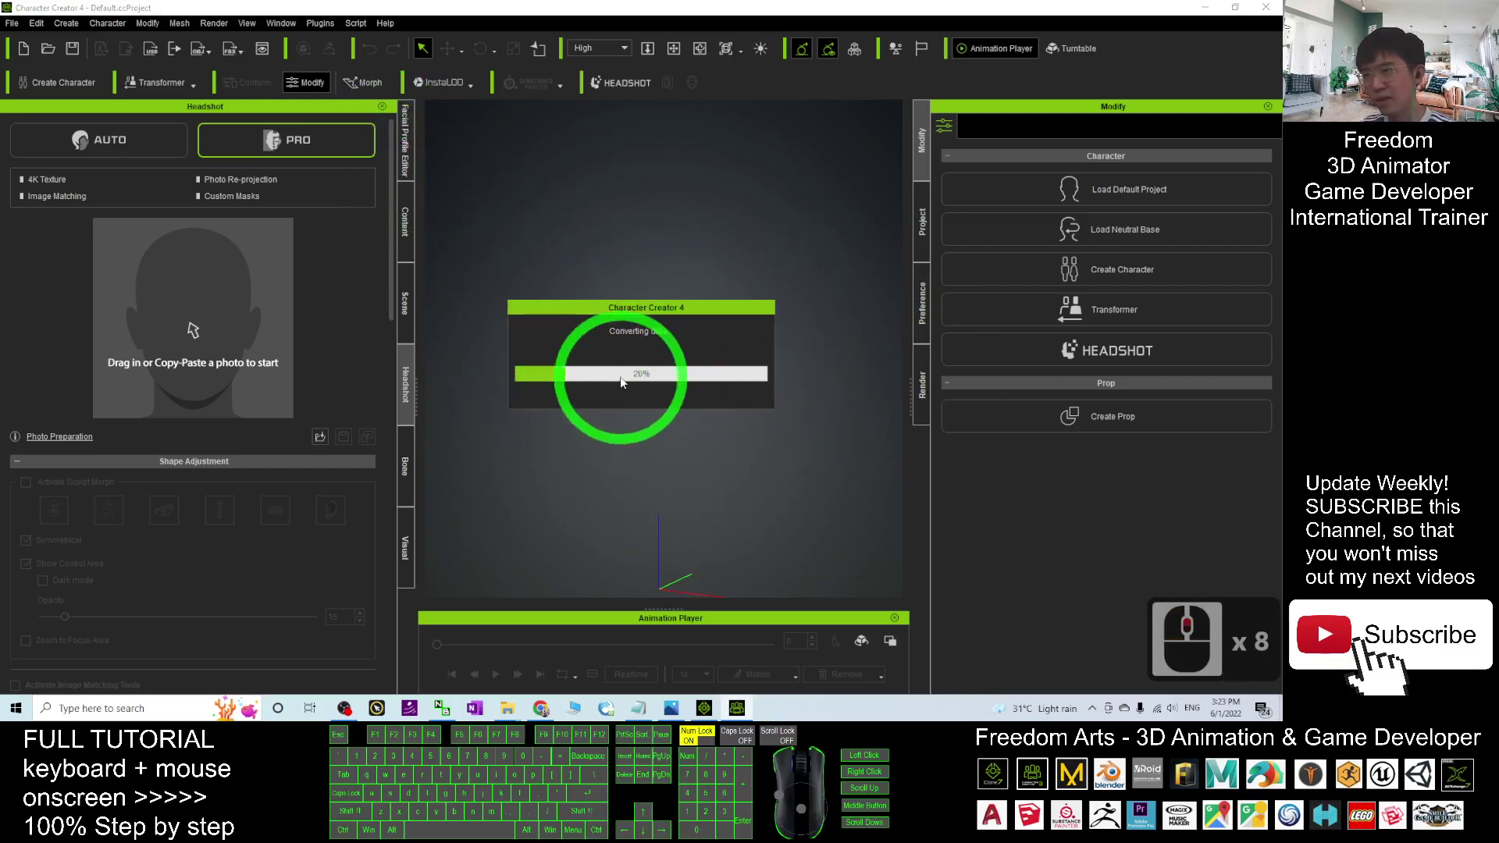
{"action": "left_click", "coordinate": [704, 709]}
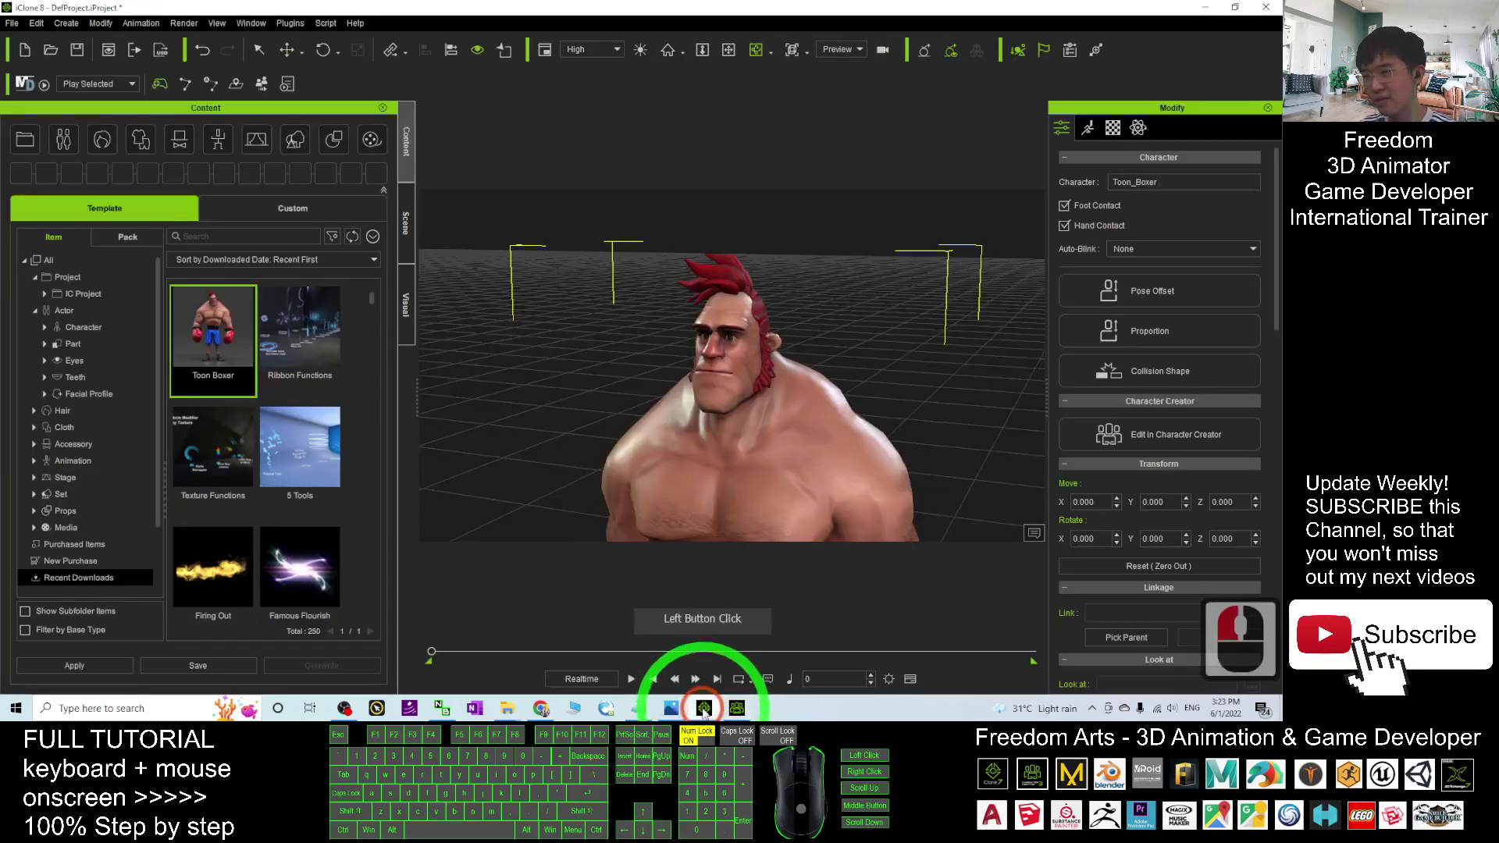
{"action": "left_click", "coordinate": [703, 709]}
{"action": "left_click", "coordinate": [763, 286]}
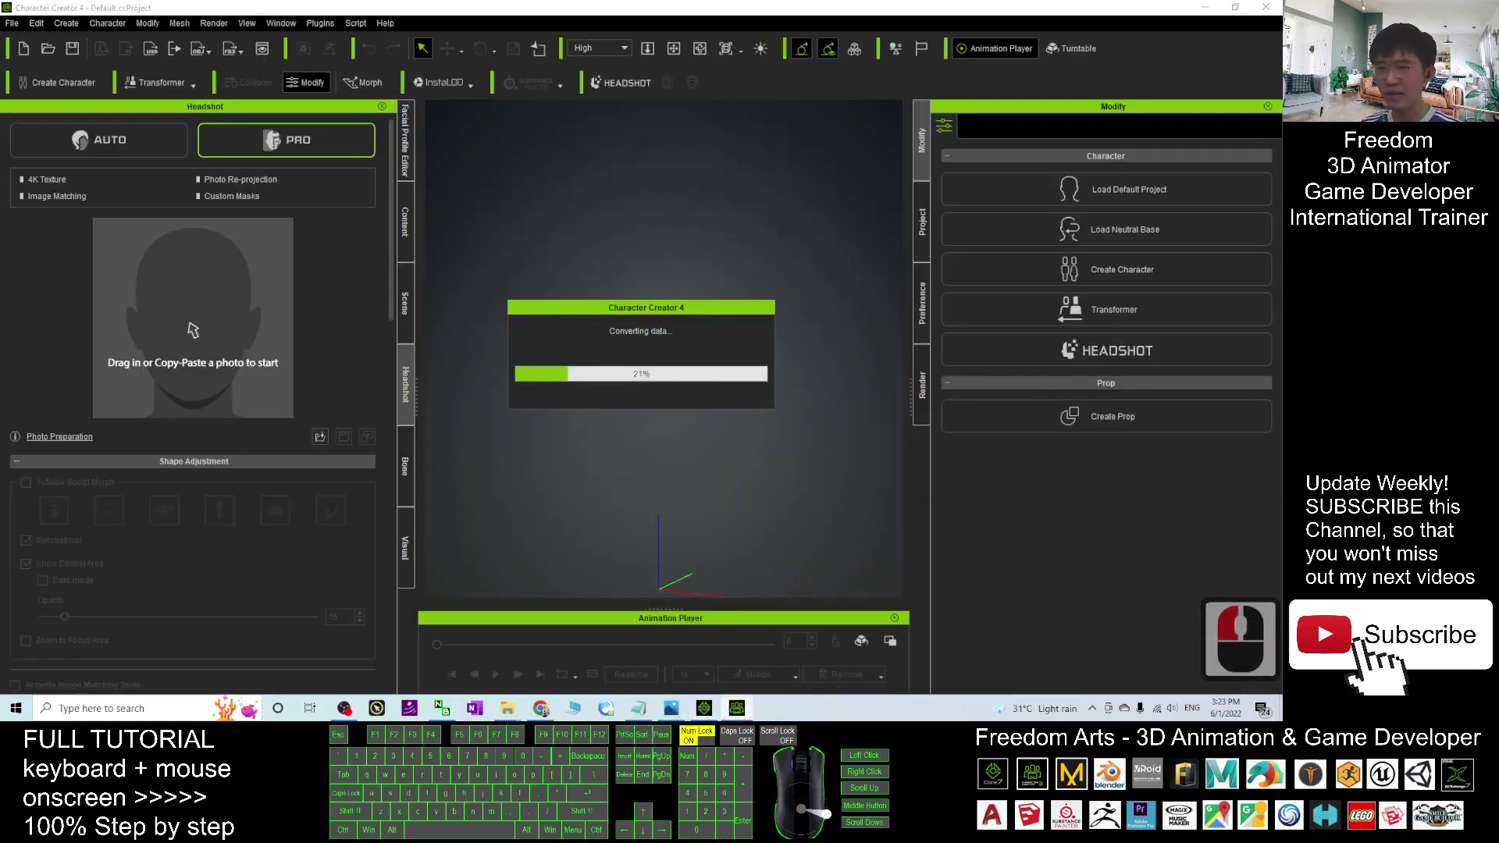
{"action": "left_click", "coordinate": [906, 438]}
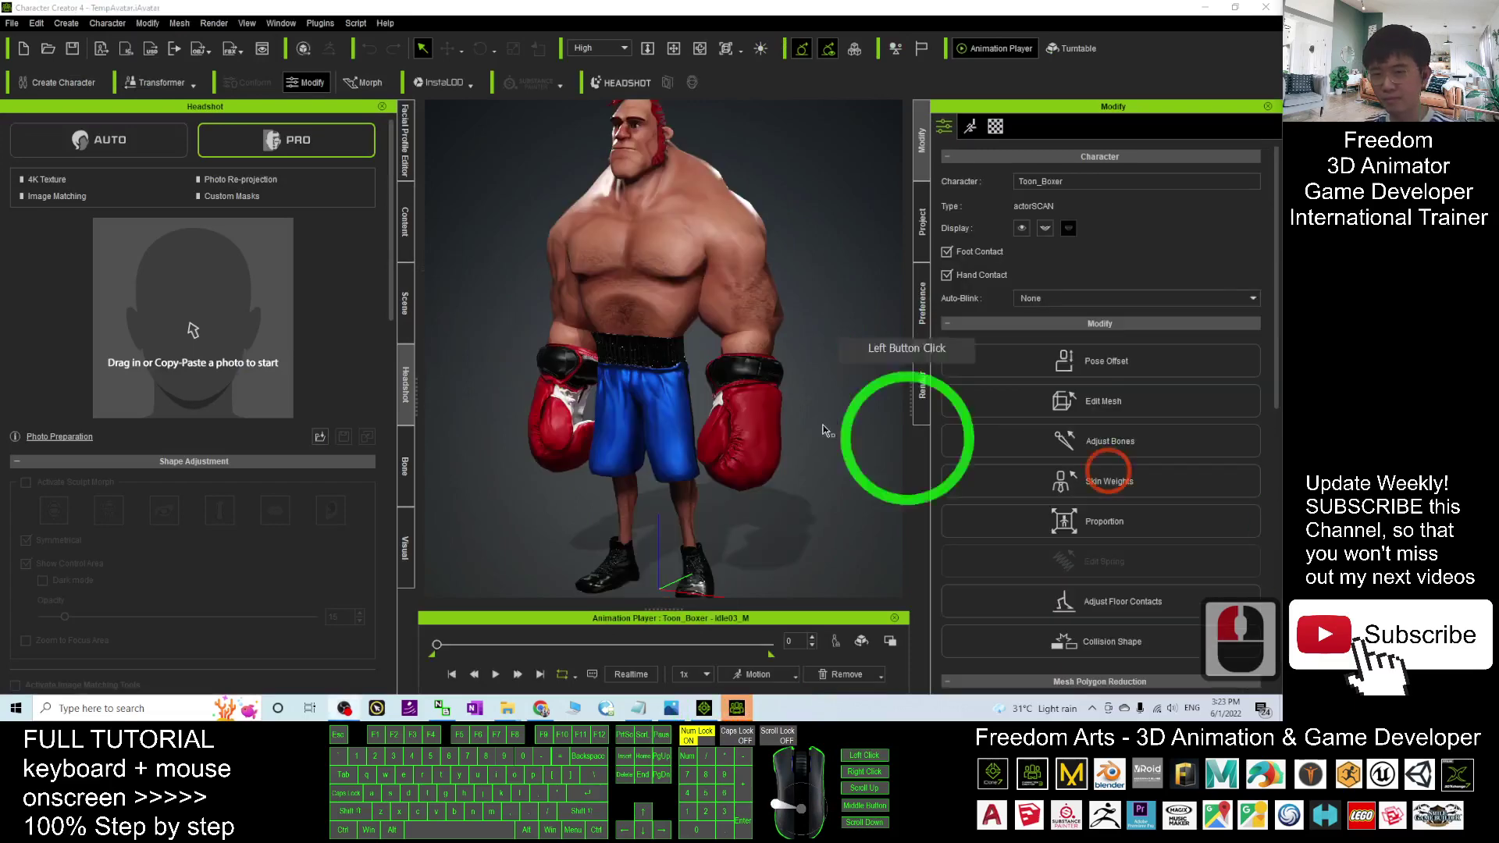
- Orbit the iClone viewport to a front view of the boxer's head
{"action": "left_click_drag", "start_coordinate": [869, 354], "coordinate": [469, 378]}
{"action": "scroll", "coordinate": [602, 301], "scroll_direction": "up", "scroll_amount": 20}
{"action": "left_click_drag", "start_coordinate": [701, 354], "coordinate": [777, 562]}
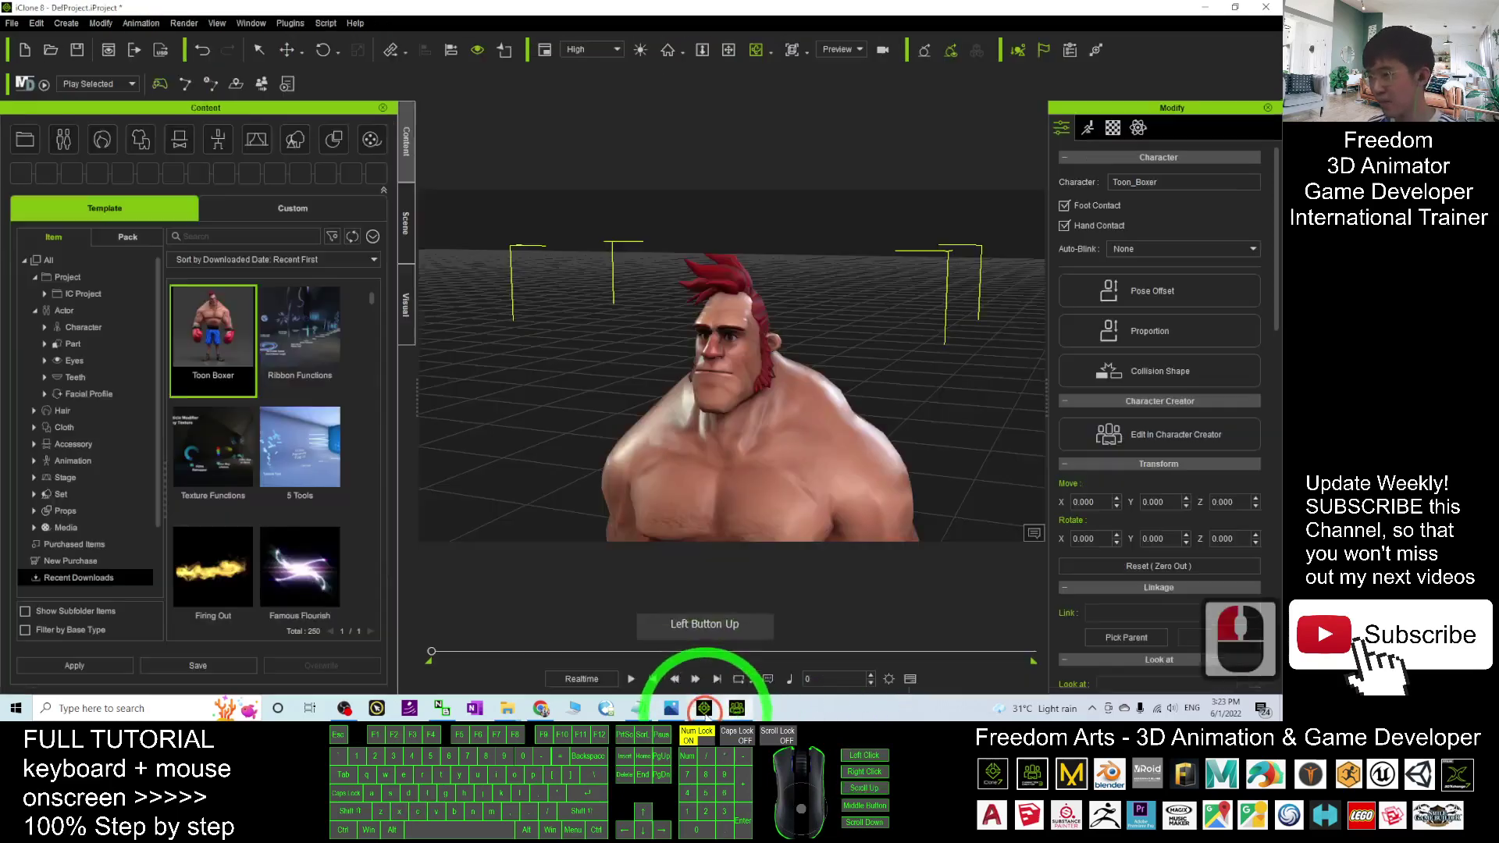
{"action": "left_click_drag", "start_coordinate": [874, 367], "coordinate": [851, 391]}
- Open Face Key for Toon Boxer and show its Expression presets
{"action": "left_click", "coordinate": [1088, 127]}
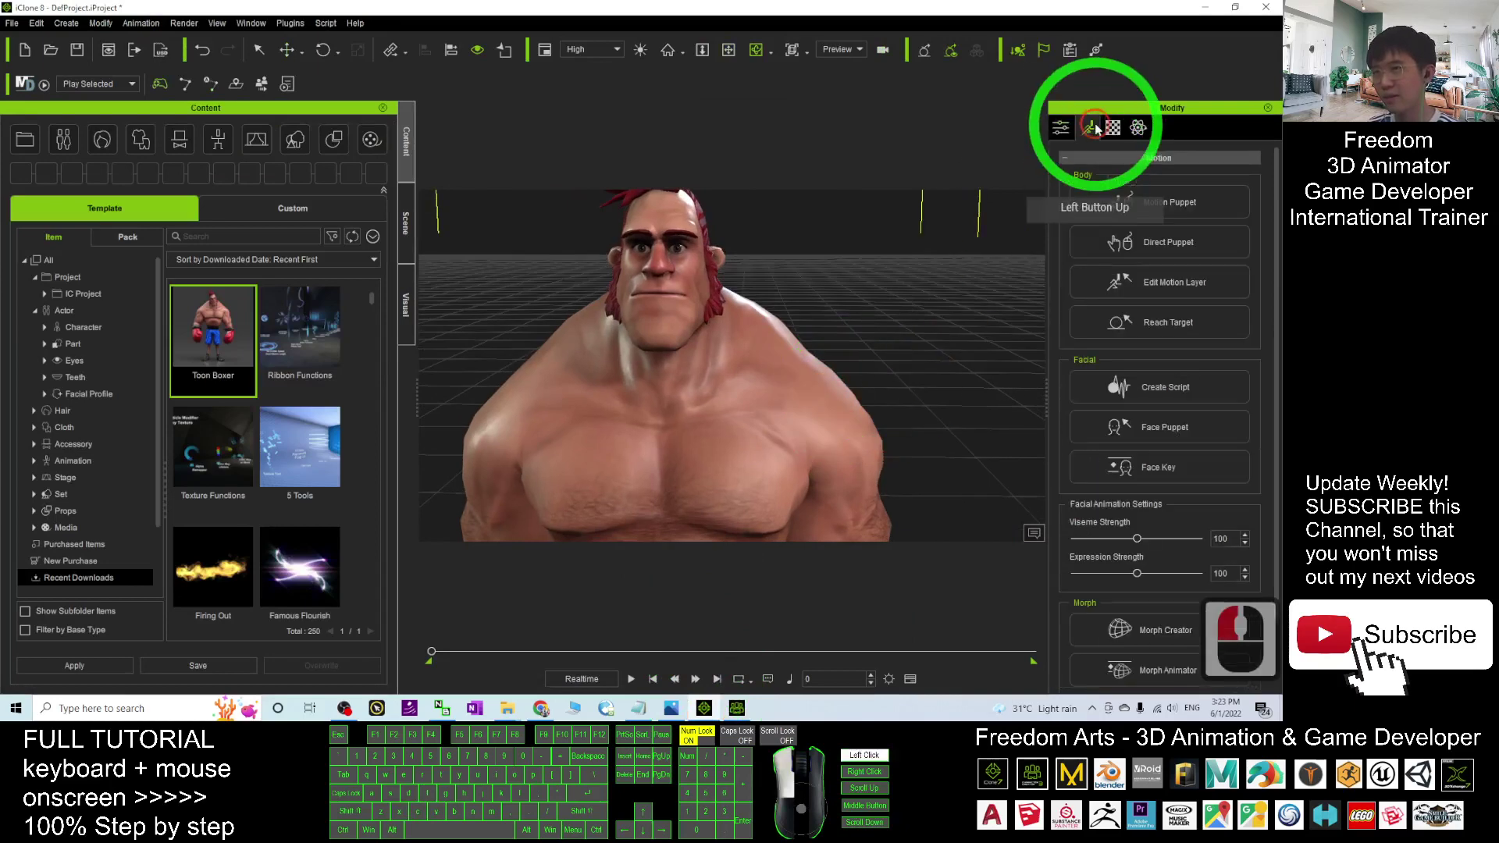
{"action": "left_click", "coordinate": [1146, 390]}
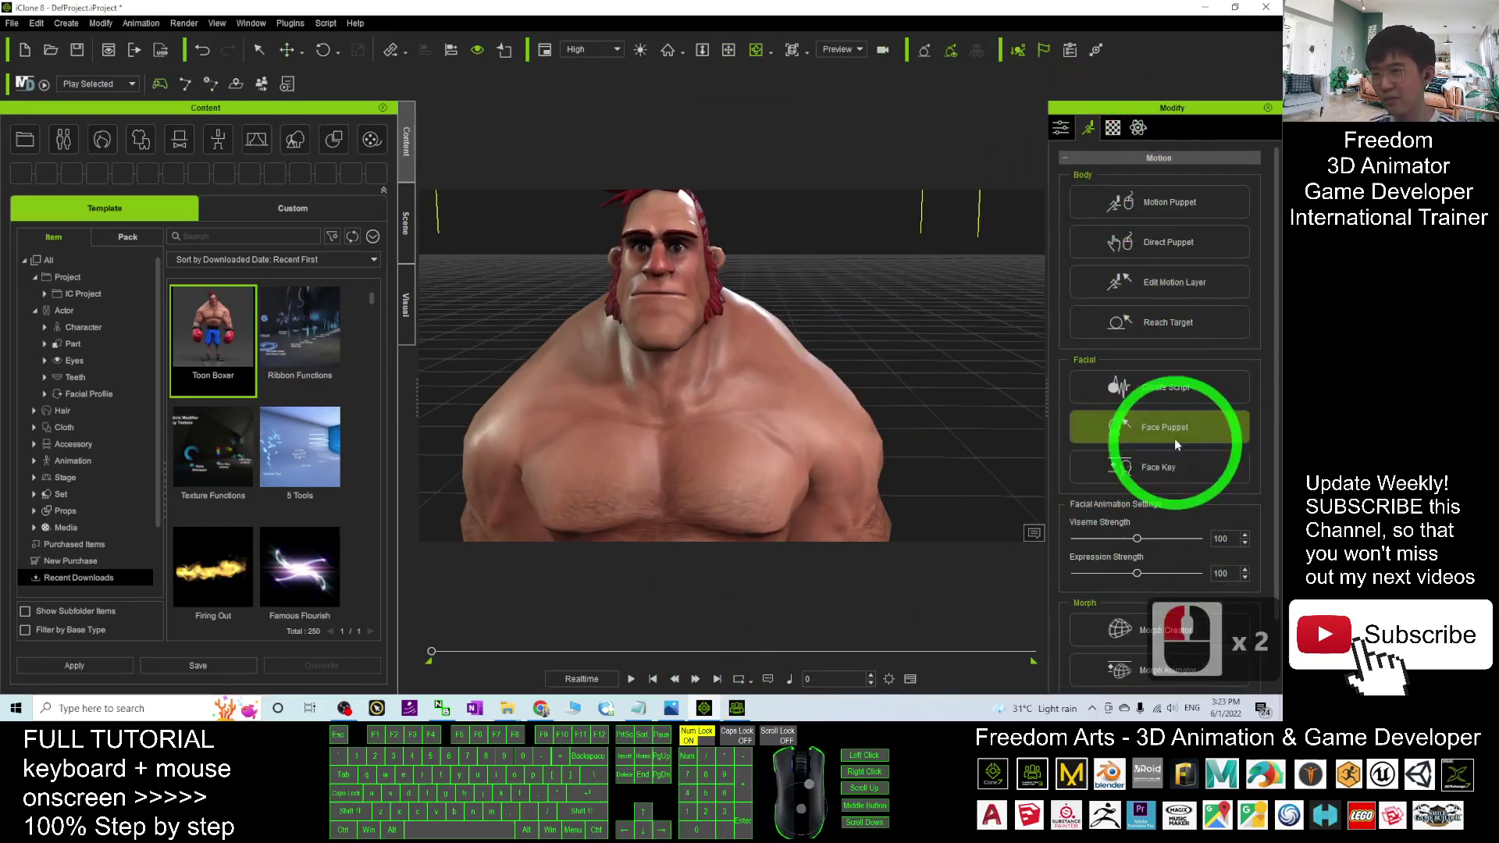
{"action": "left_click", "coordinate": [1165, 469]}
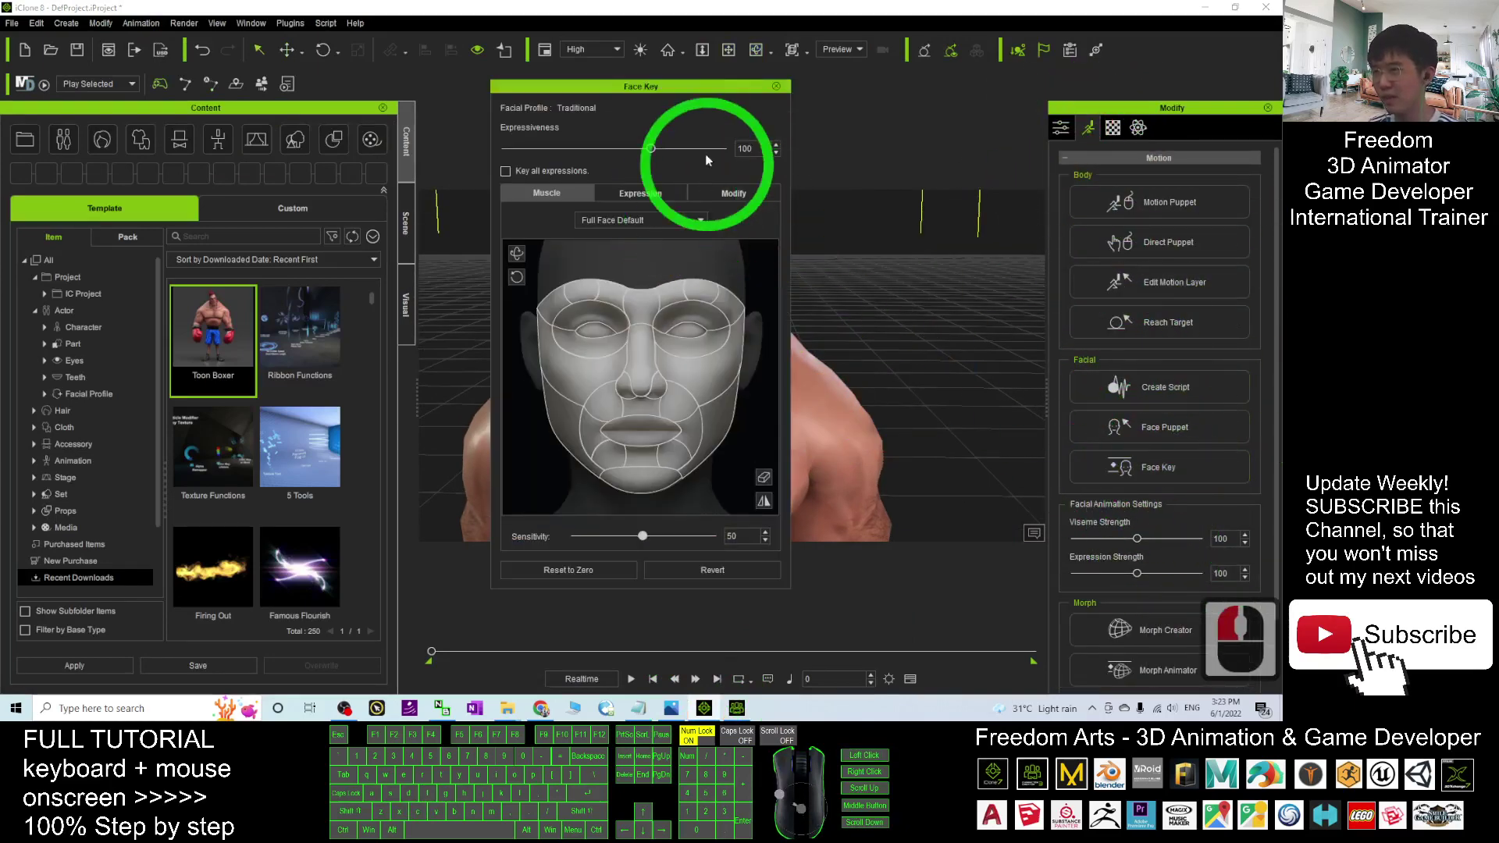
{"action": "left_click_drag", "start_coordinate": [653, 85], "coordinate": [1002, 86]}
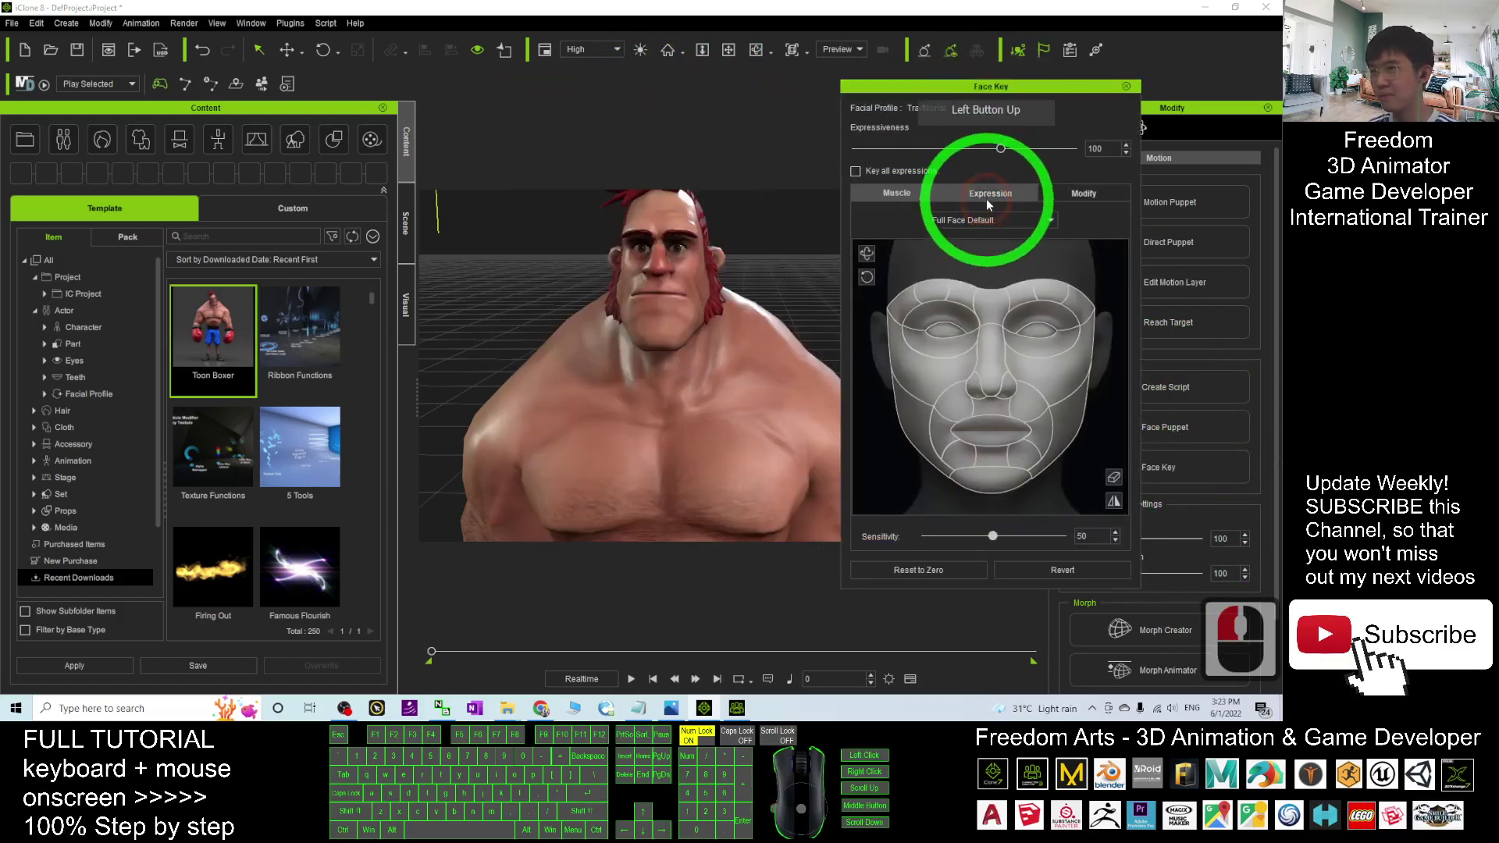
{"action": "left_click", "coordinate": [991, 193]}
- Try the Happy presets 12, 11, 9, 8 and 4 on the boxer's face
{"action": "left_click", "coordinate": [1011, 322]}
{"action": "left_click", "coordinate": [1015, 394]}
{"action": "left_click", "coordinate": [1085, 409]}
{"action": "left_click", "coordinate": [1015, 398]}
{"action": "left_click", "coordinate": [894, 408]}
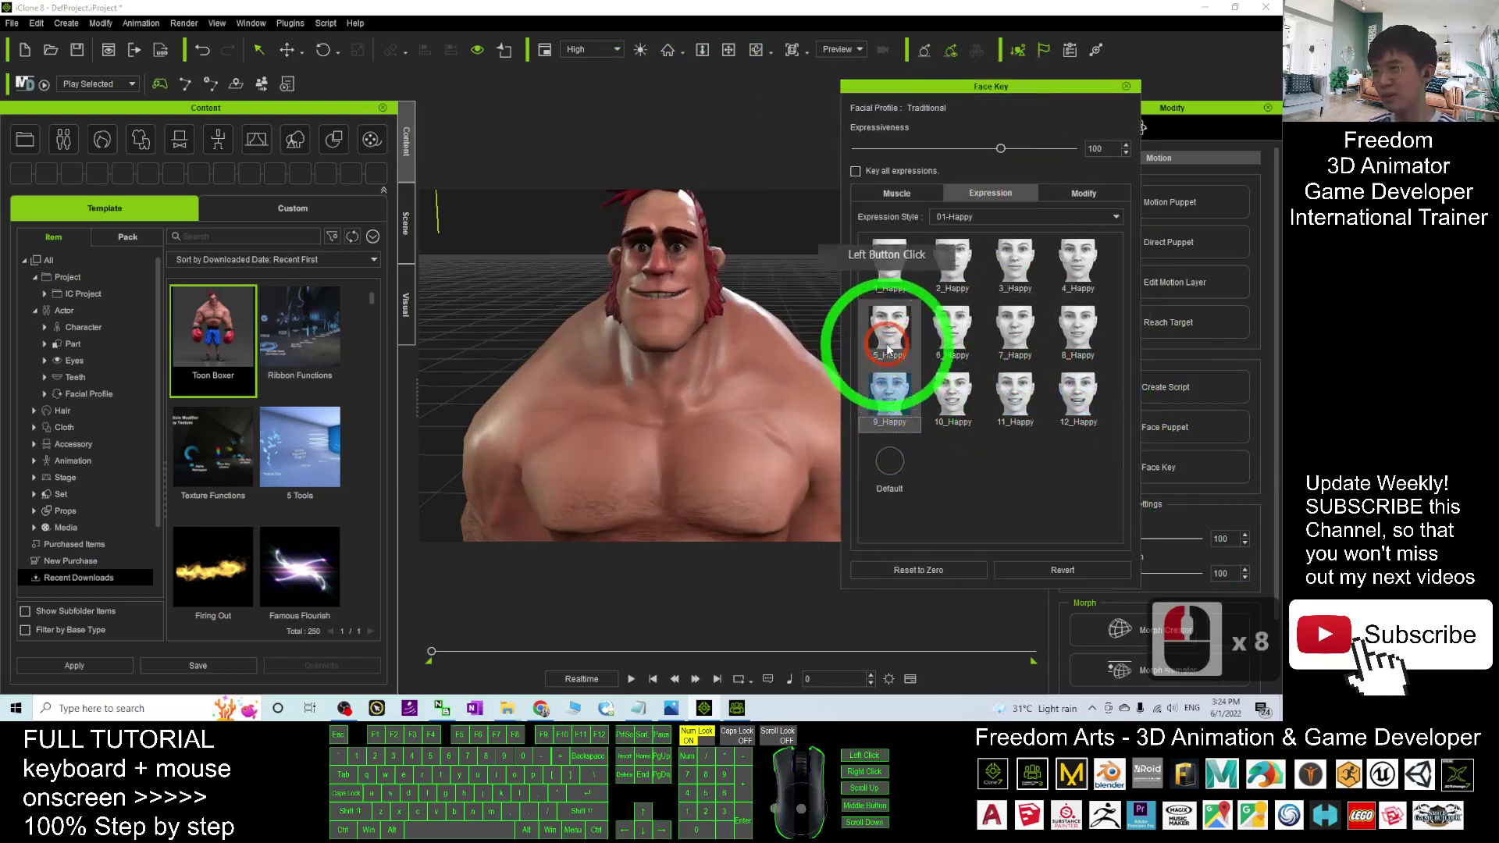
{"action": "left_click", "coordinate": [1078, 332]}
{"action": "left_click", "coordinate": [1078, 262]}
{"action": "left_click", "coordinate": [630, 248]}
{"action": "scroll", "coordinate": [727, 278], "scroll_direction": "up", "scroll_amount": 3}
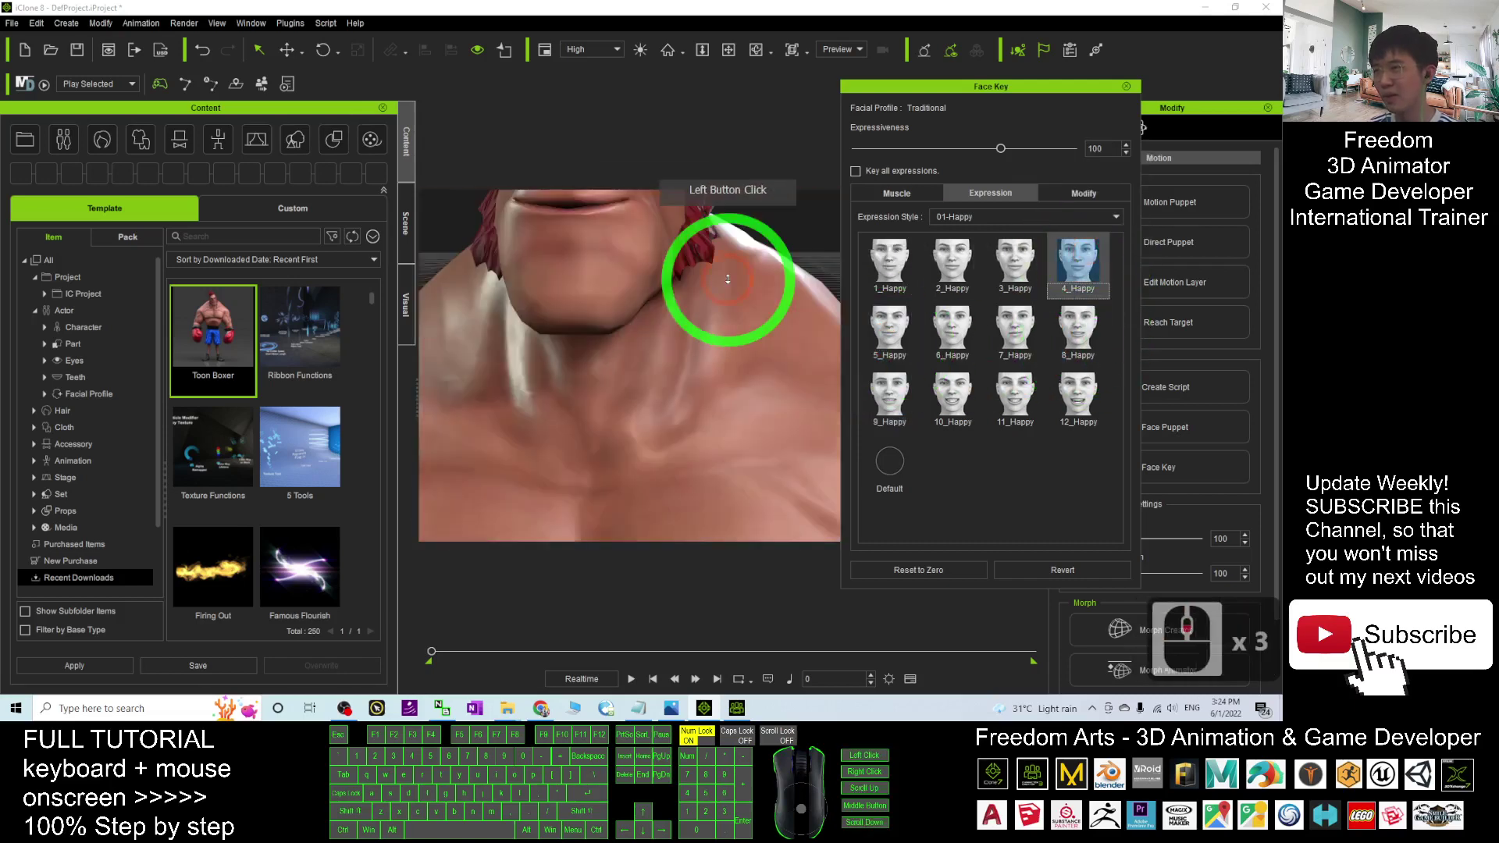
{"action": "scroll", "coordinate": [728, 279], "scroll_direction": "down", "scroll_amount": 5}
- Close Face Key and switch to the ActorCore inventory in Chrome
{"action": "left_click", "coordinate": [1125, 86]}
{"action": "left_click", "coordinate": [582, 414]}
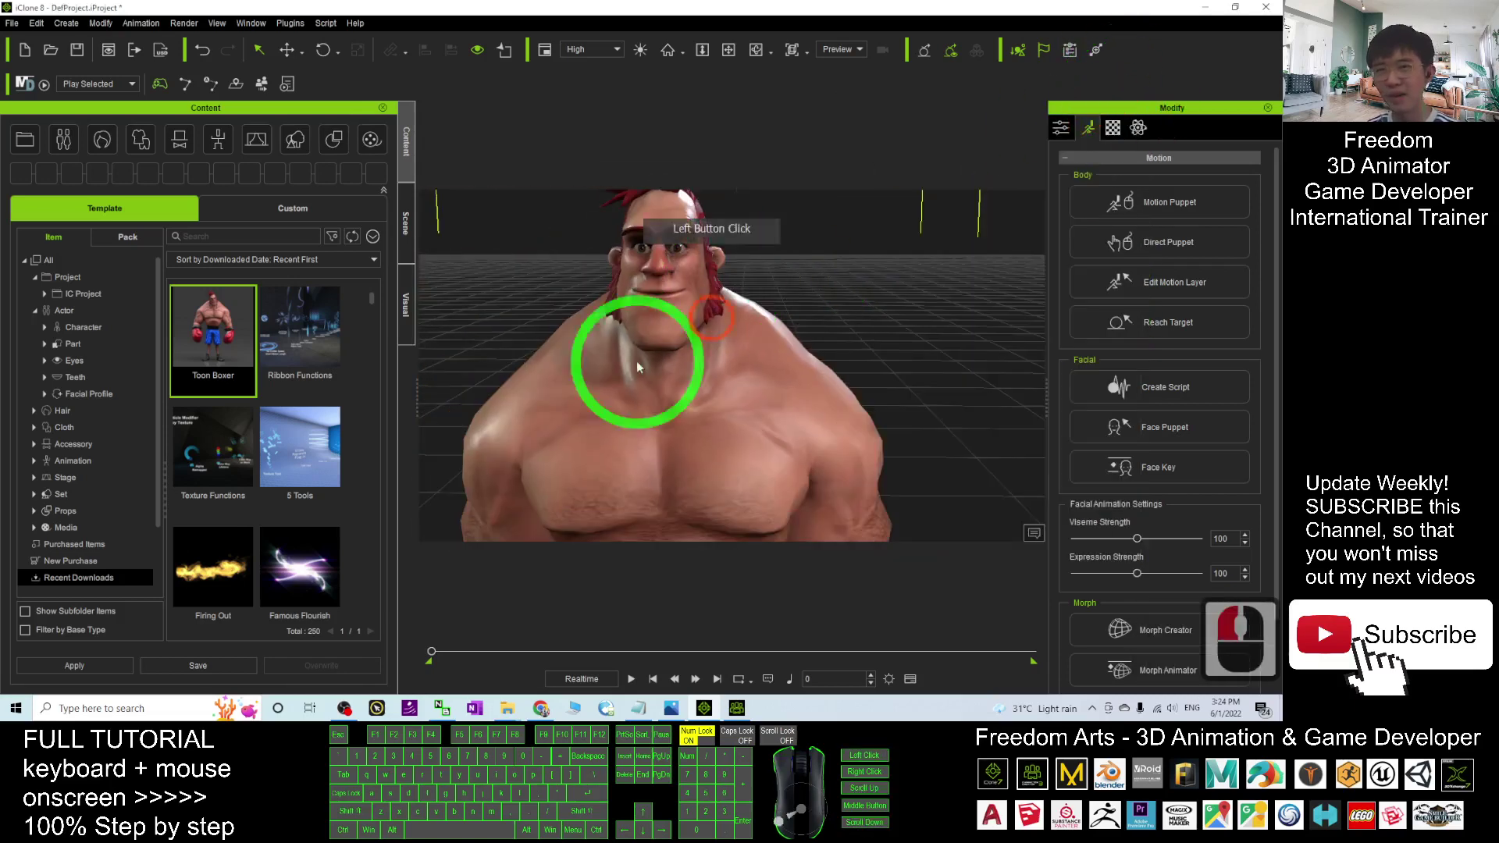
{"action": "left_click", "coordinate": [540, 708]}
{"action": "left_click", "coordinate": [1132, 363]}
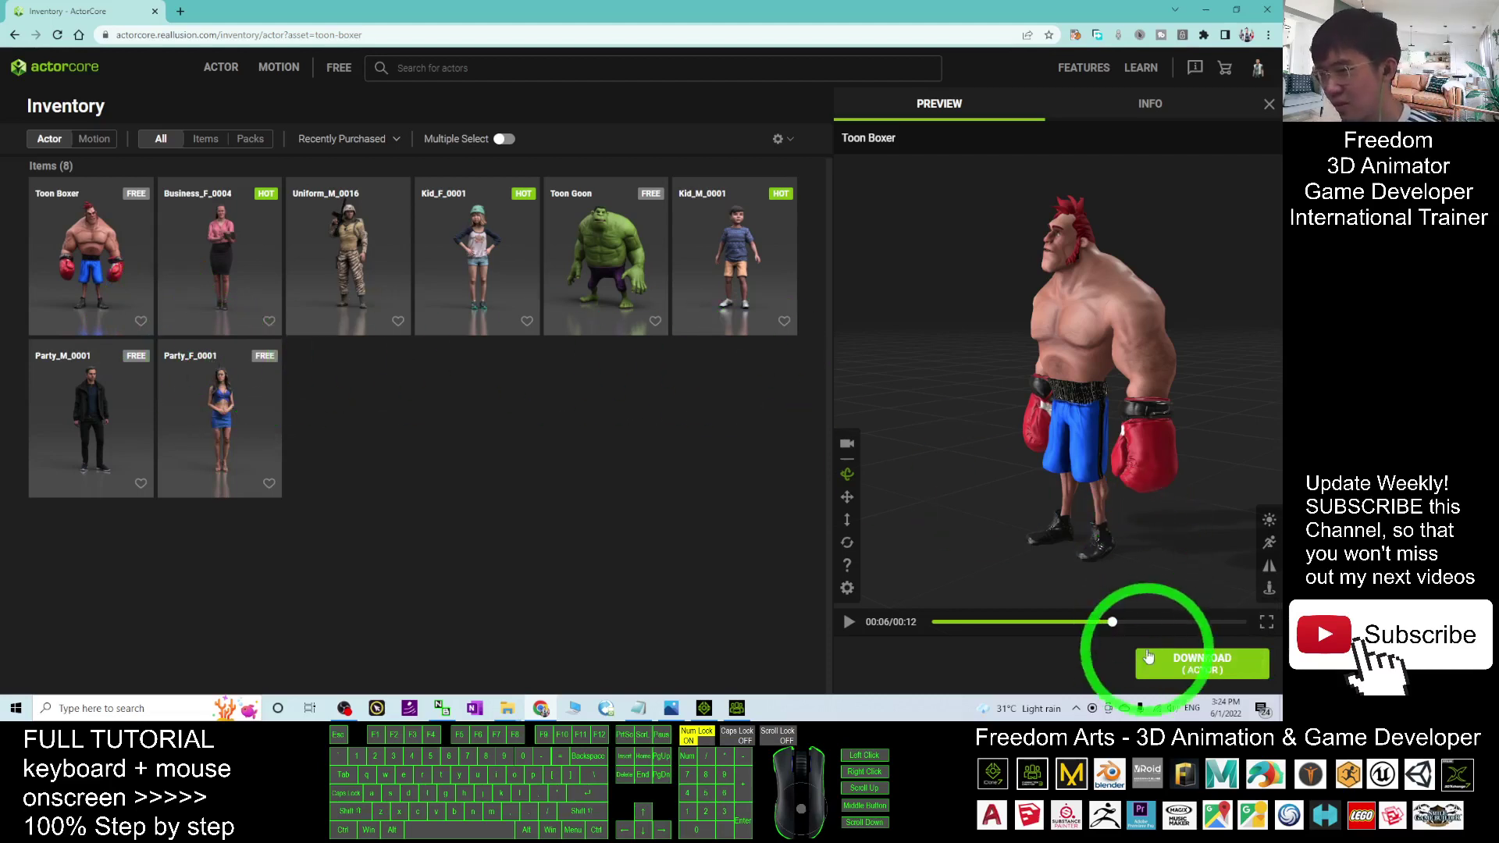
- Open Toon Boxer's actor download settings and set the target application to Unreal
{"action": "left_click", "coordinate": [1201, 665]}
{"action": "left_click", "coordinate": [591, 278]}
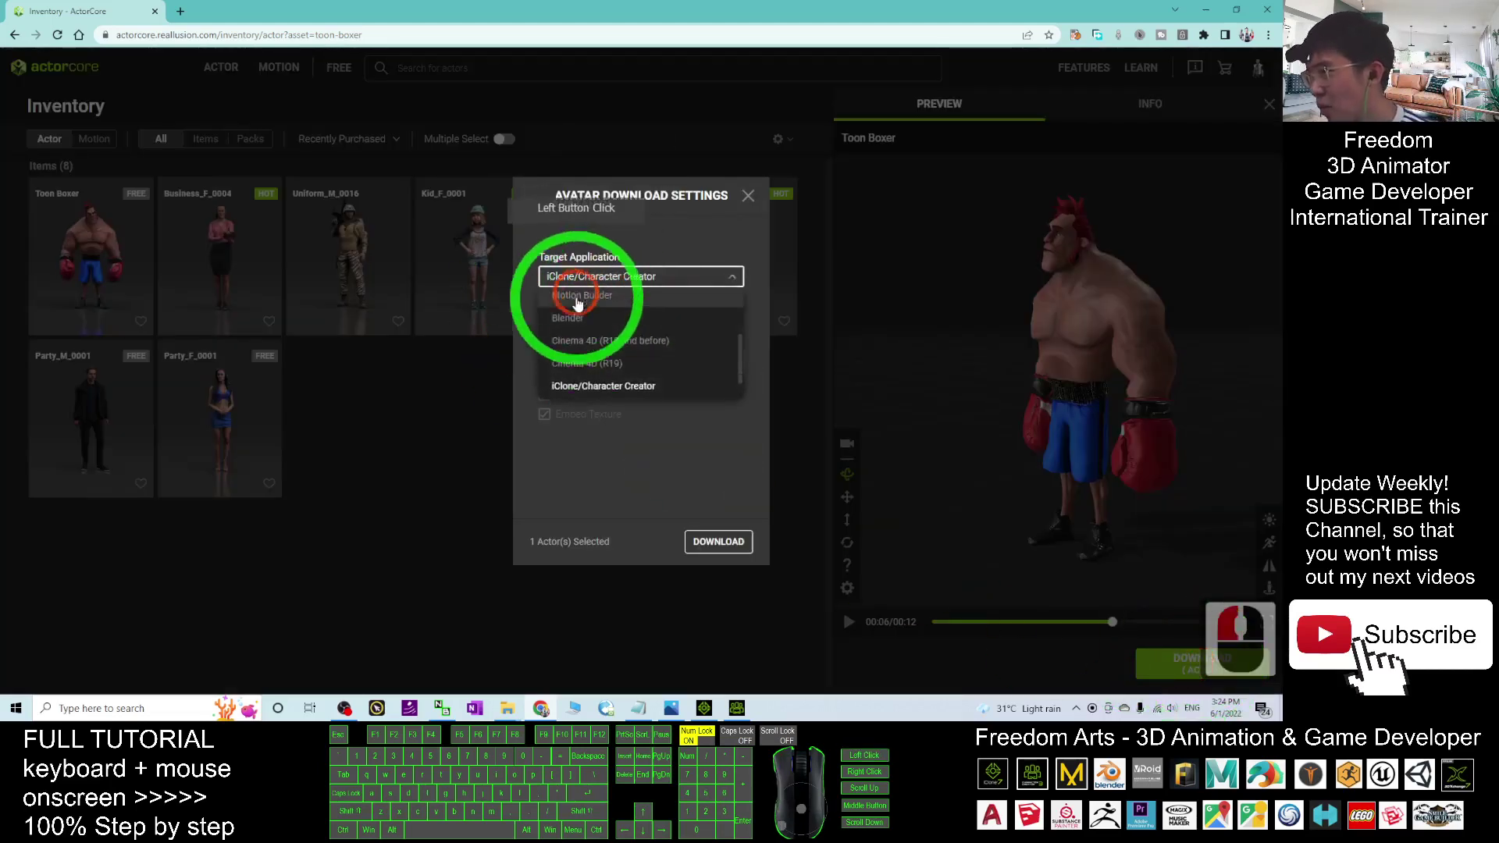
{"action": "left_click", "coordinate": [574, 317]}
{"action": "left_click", "coordinate": [602, 277]}
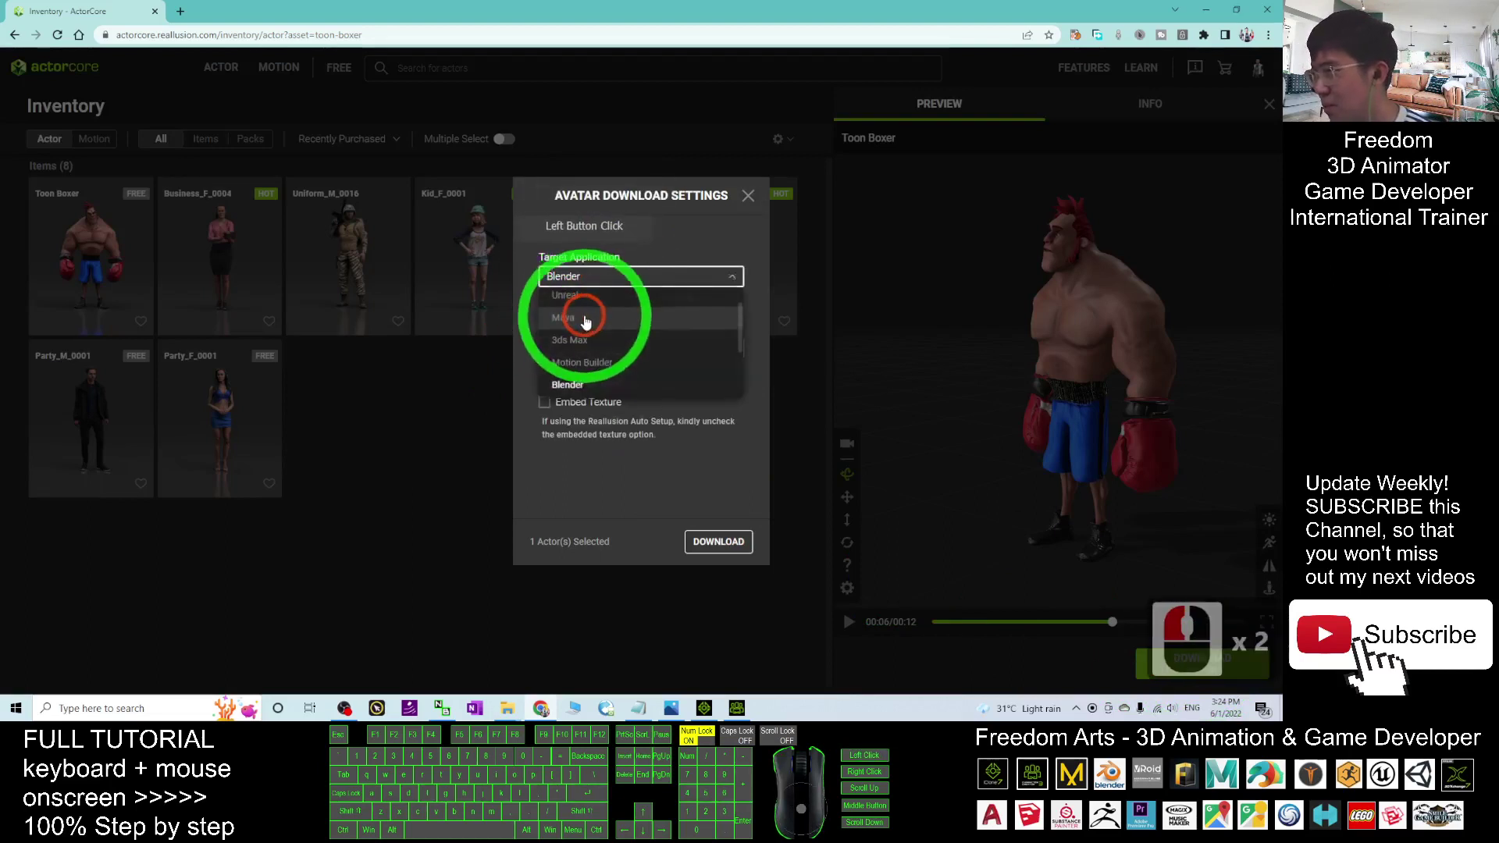
{"action": "left_click", "coordinate": [556, 326]}
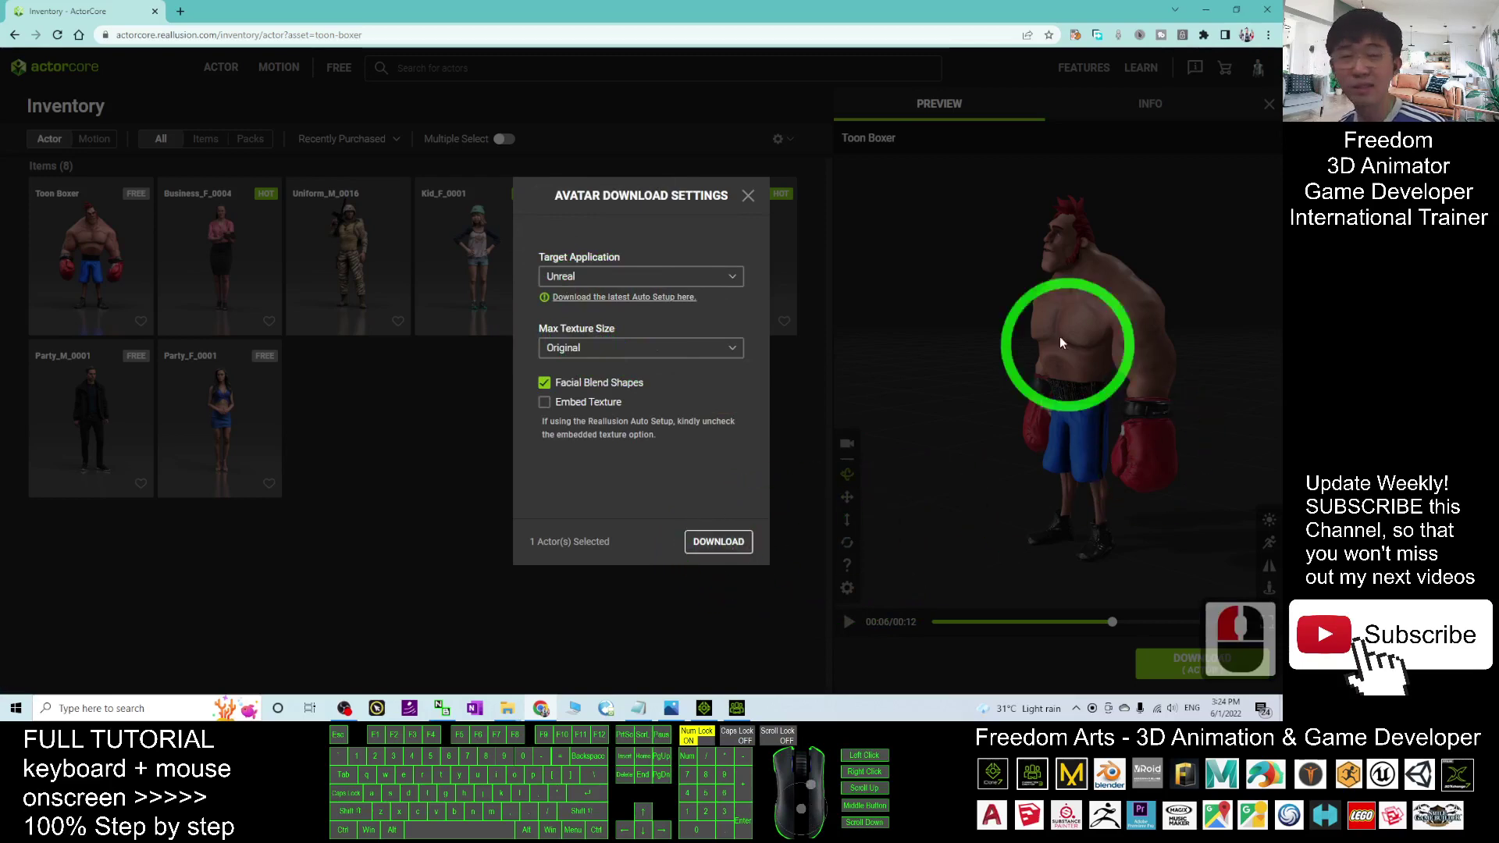
- Minimize Chrome and bring cover.jpg up in Photos
{"action": "left_click", "coordinate": [1209, 9]}
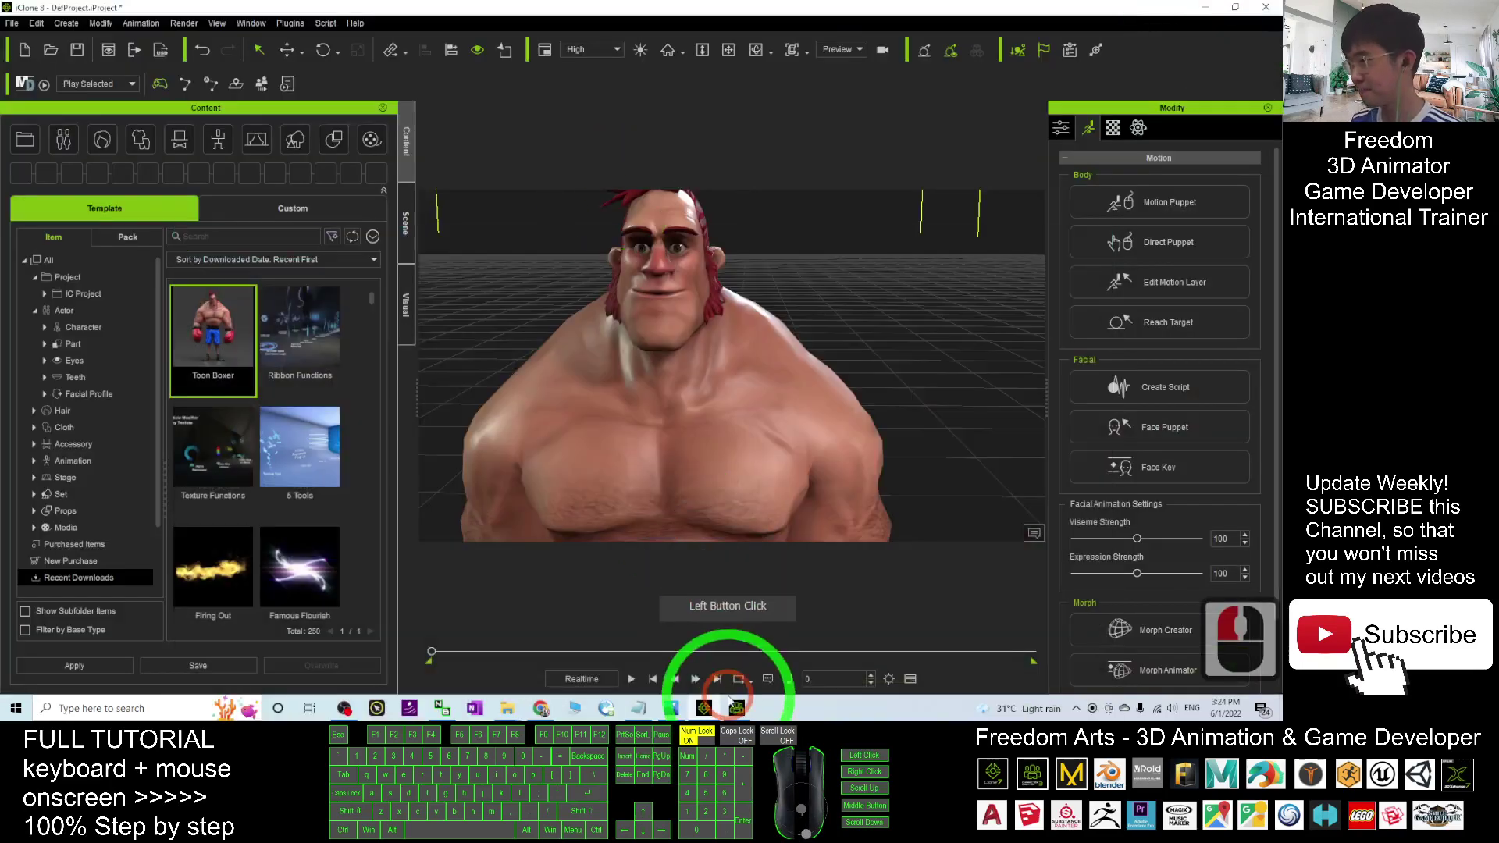
{"action": "left_click", "coordinate": [678, 708]}
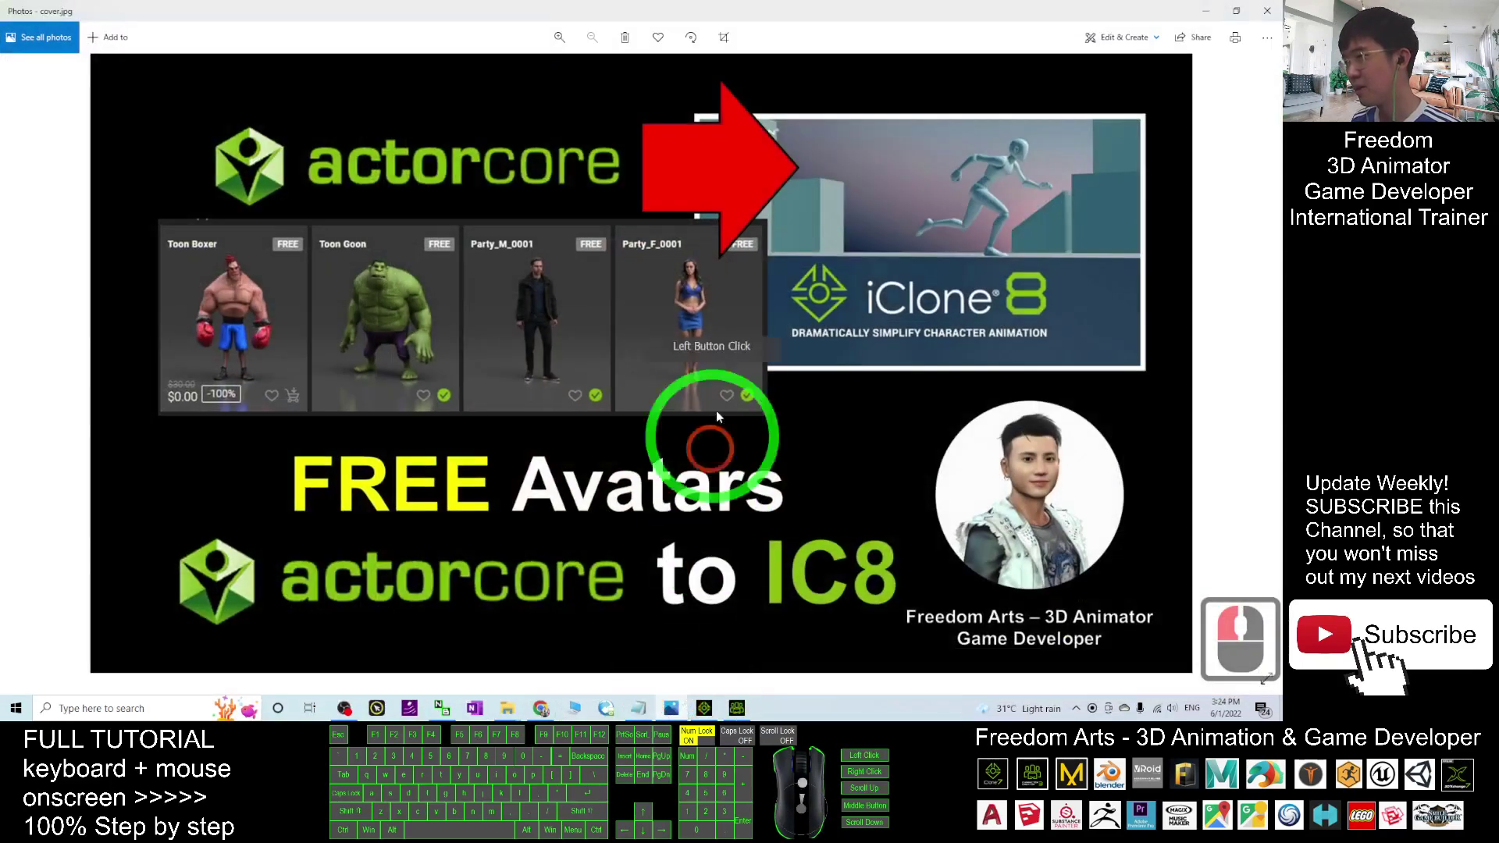
{"action": "left_click", "coordinate": [822, 426]}
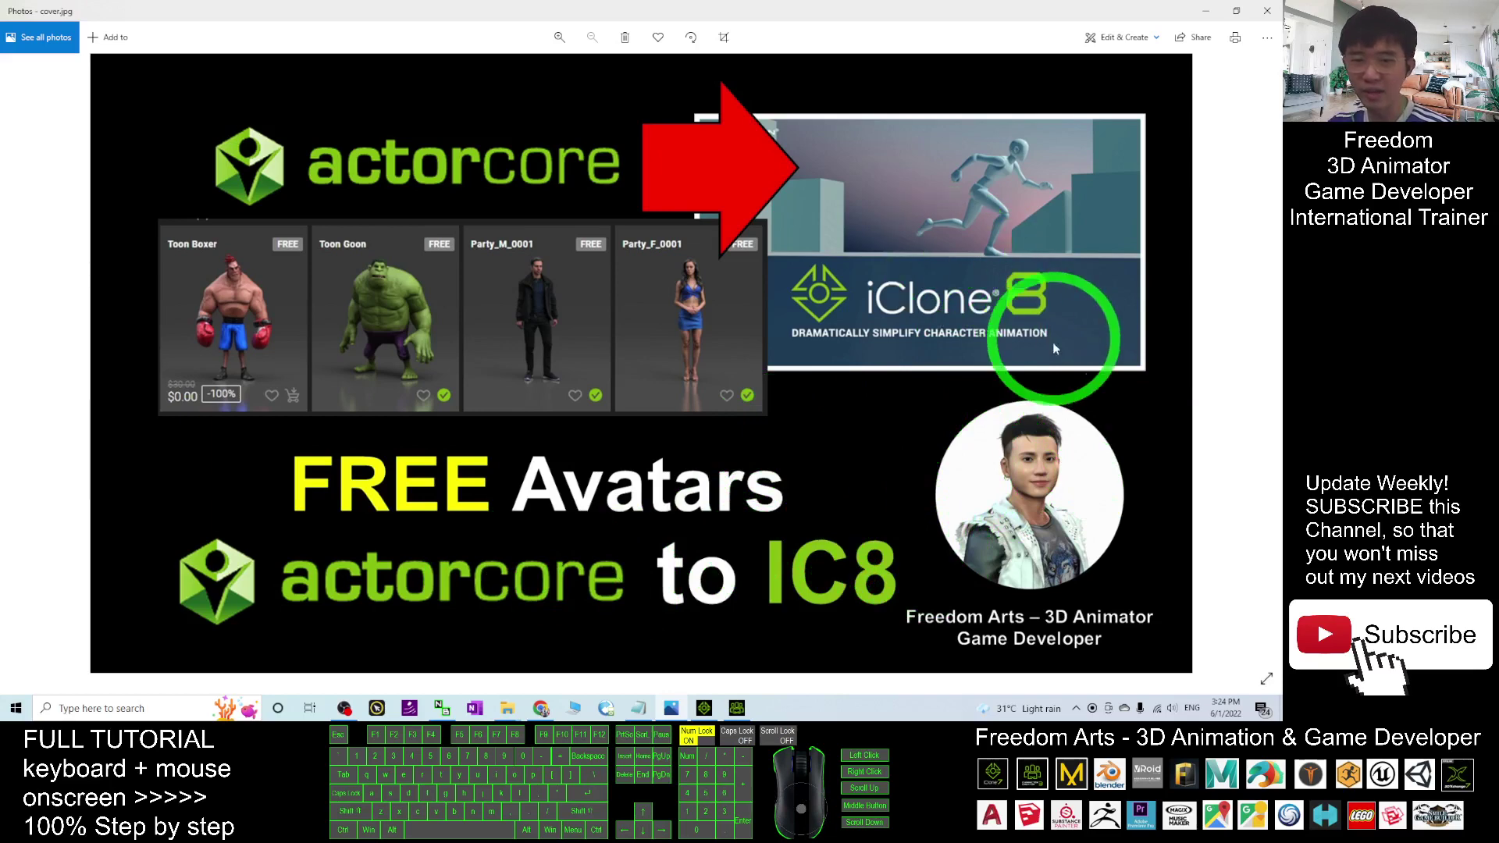
- Minimize Photos, view Toon_Boxer in Character Creator 4, then return to iClone 8
{"action": "left_click", "coordinate": [1206, 14]}
{"action": "left_click", "coordinate": [704, 708]}
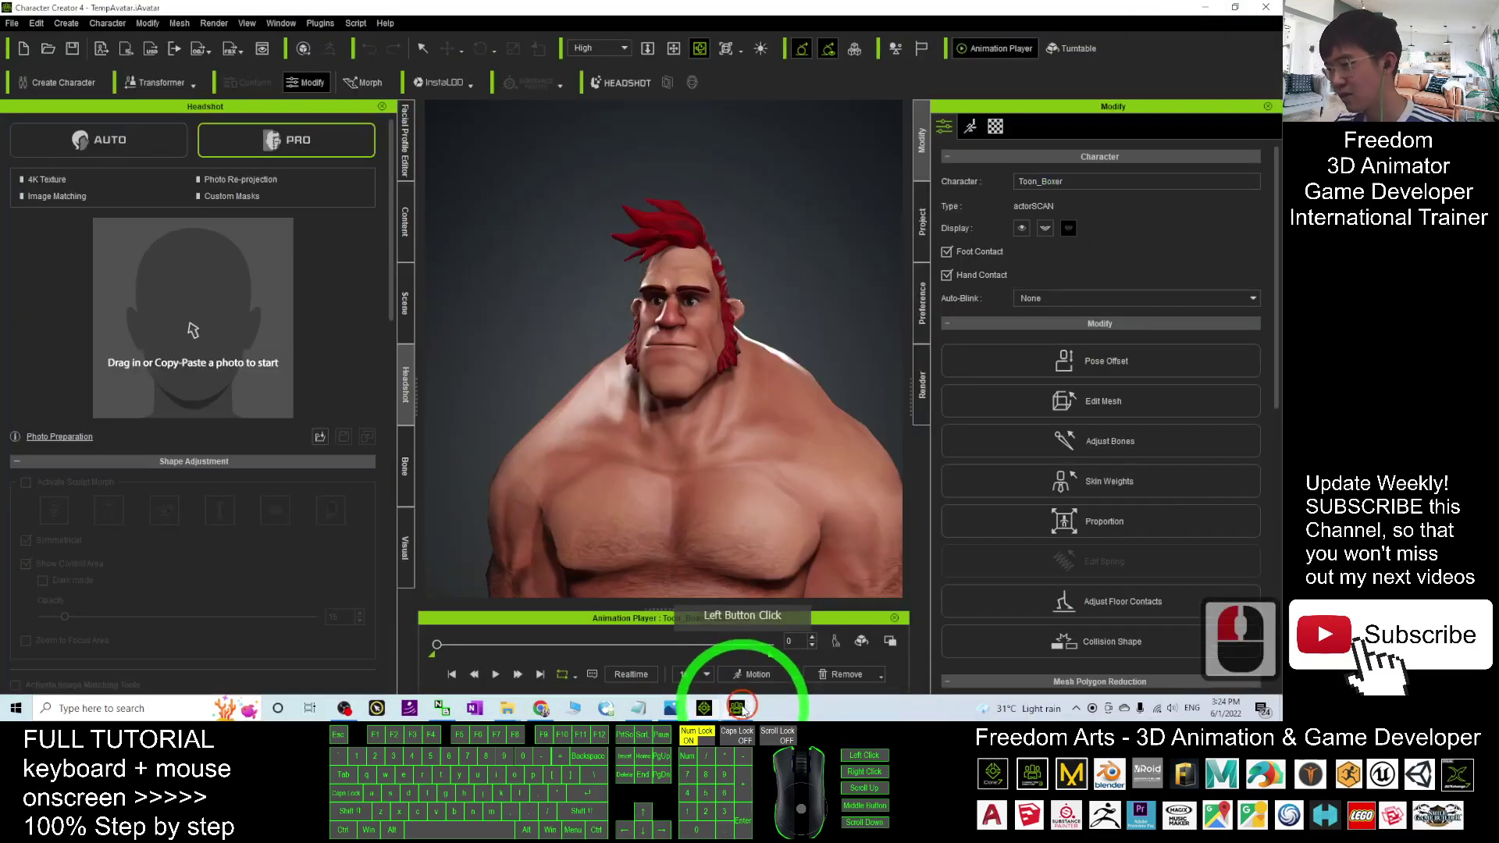
{"action": "left_click", "coordinate": [704, 708]}
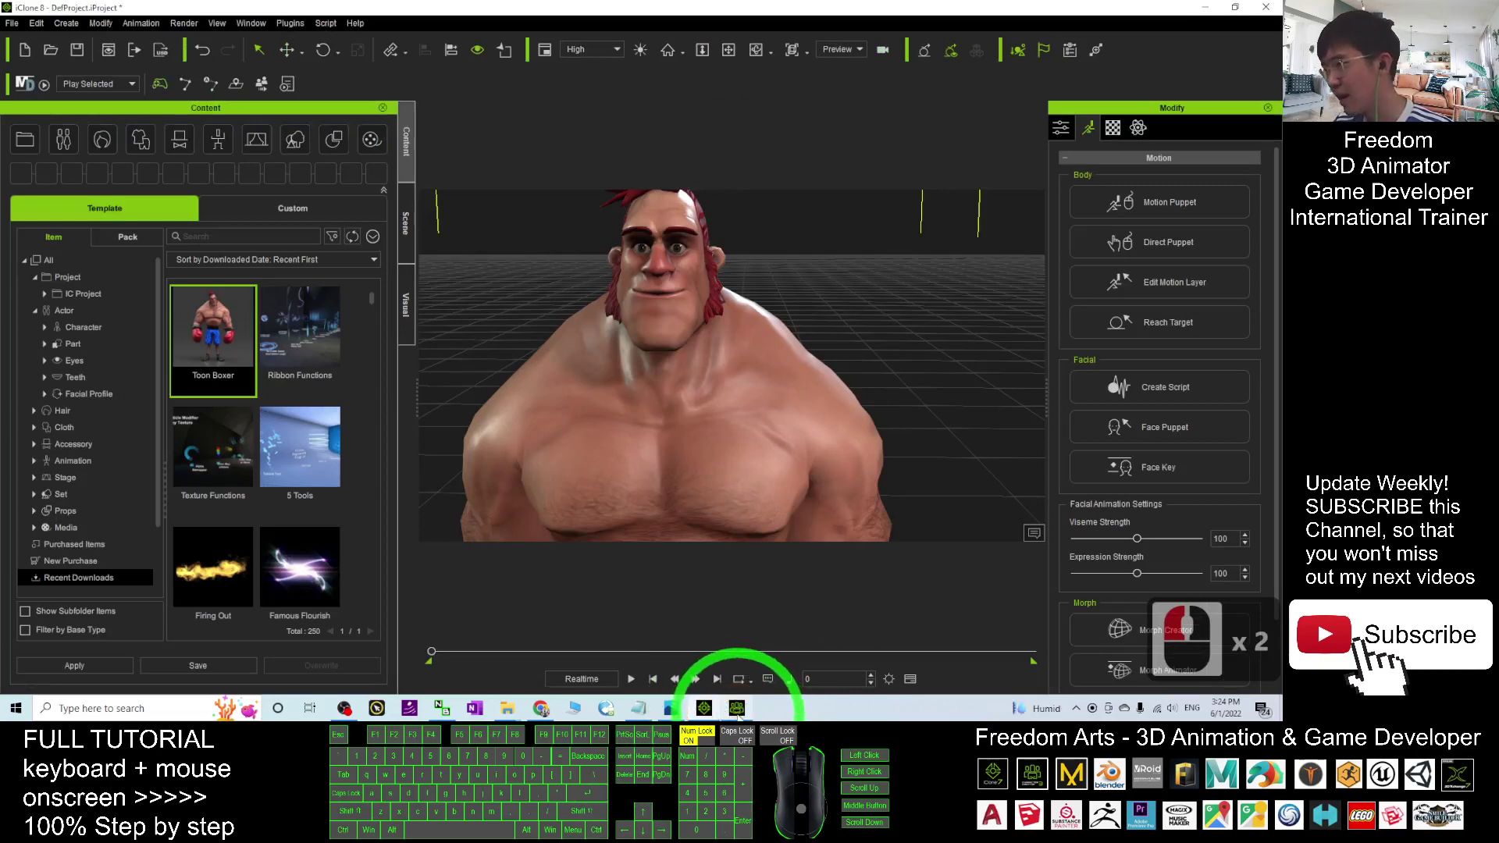
- Bring the cover.jpg image back to the front in Photos
{"action": "left_click", "coordinate": [681, 712]}
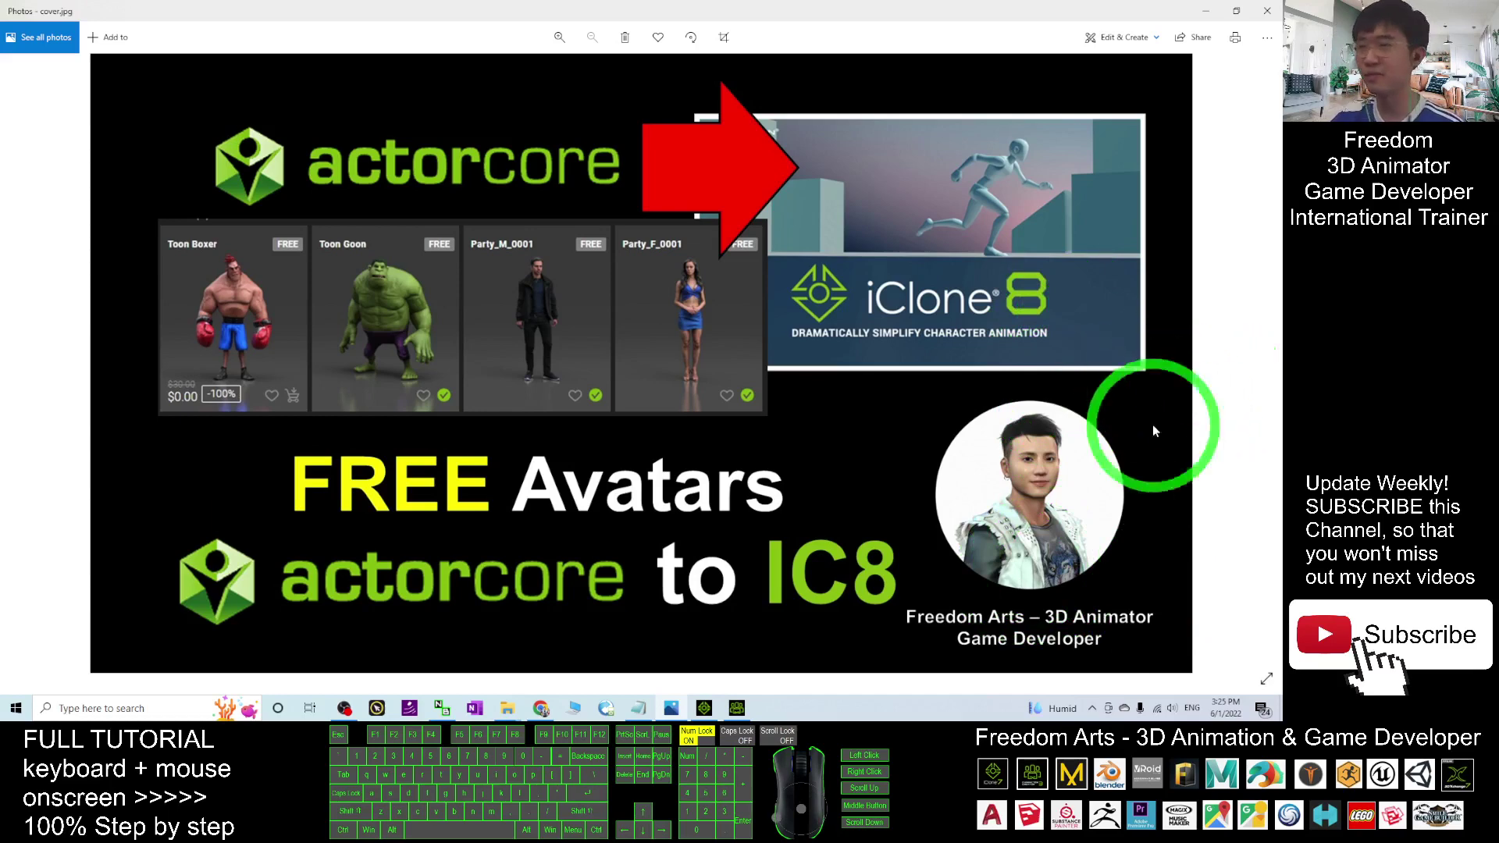
- Return to iClone 8, zoom out, and orbit toward Toon Boxer's right
{"action": "left_click", "coordinate": [737, 708]}
{"action": "scroll", "coordinate": [773, 445], "scroll_direction": "down", "scroll_amount": 4}
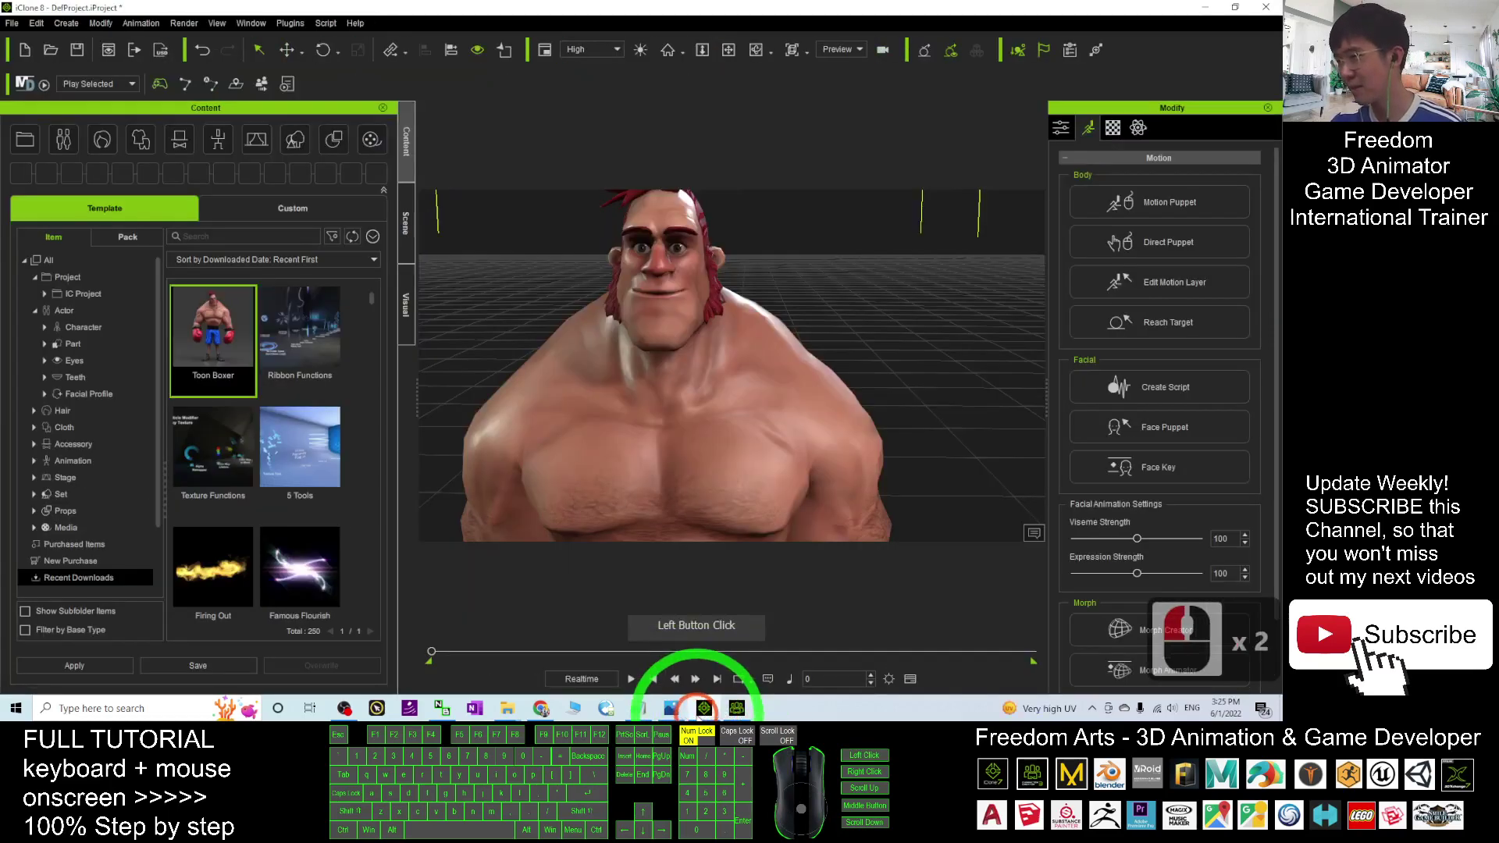
{"action": "mouse_move", "coordinate": [795, 410]}
{"action": "left_mouse_down"}
{"action": "mouse_move", "coordinate": [813, 395]}
{"action": "mouse_move", "coordinate": [827, 412]}
{"action": "mouse_move", "coordinate": [747, 368]}
{"action": "mouse_move", "coordinate": [793, 391]}
{"action": "left_mouse_up"}
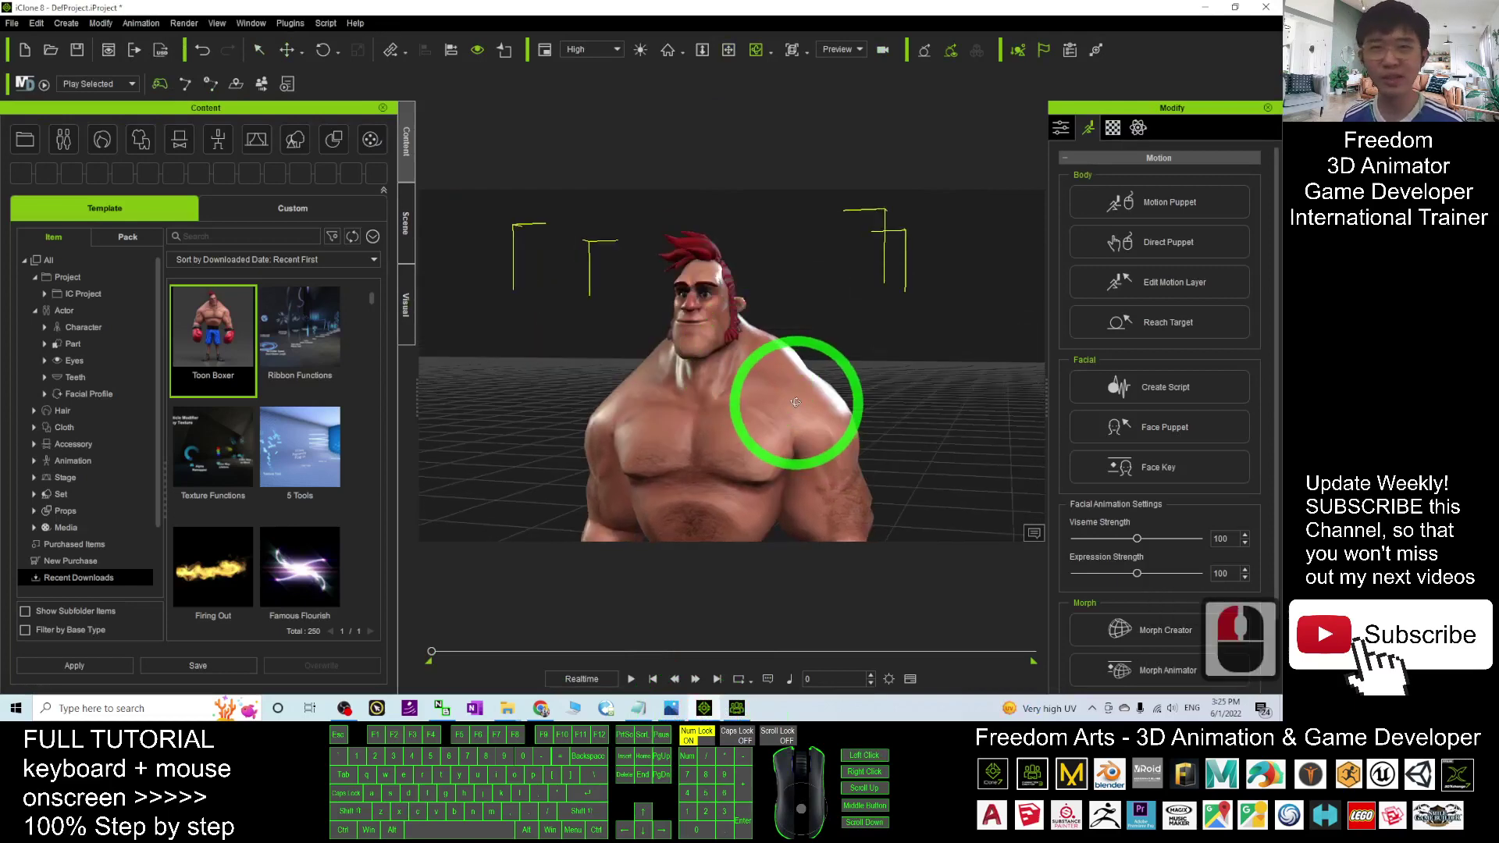